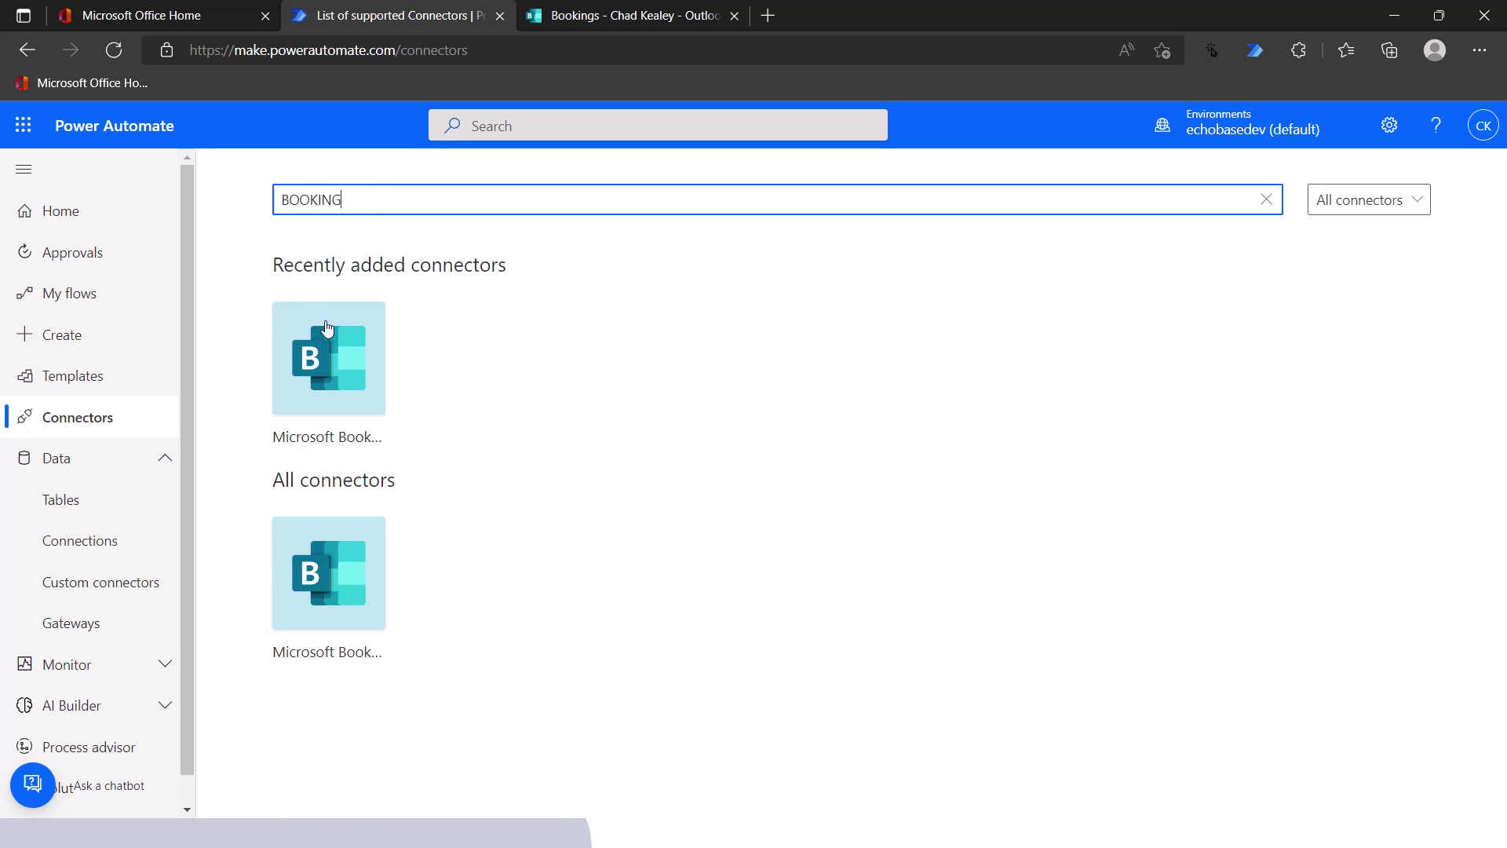
- Open the Microsoft Bookings connector page to see its description and triggers
{"action": "left_click", "coordinate": [332, 355]}
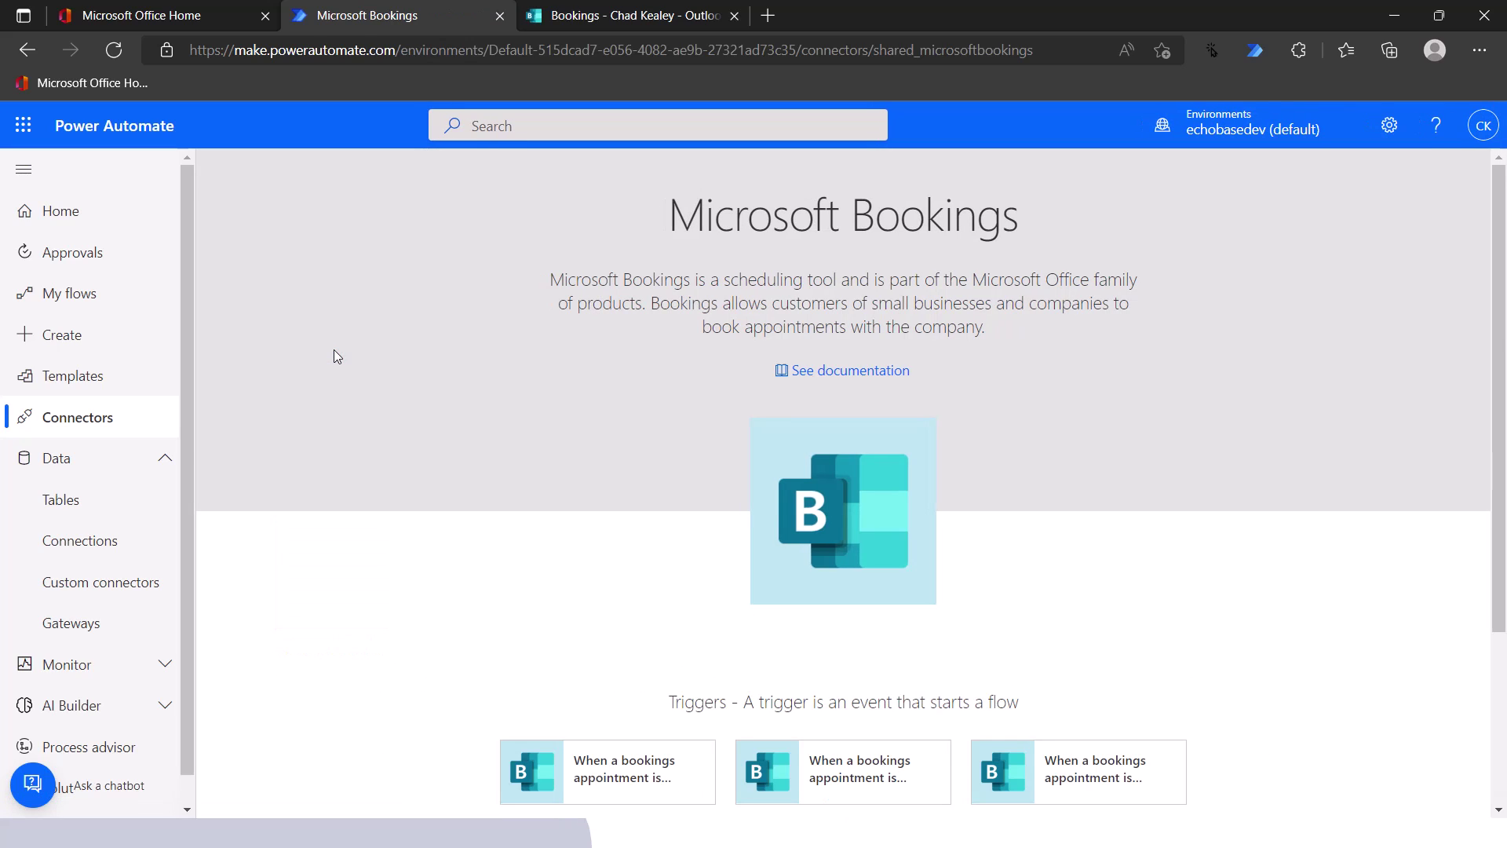
- Open the Microsoft Bookings (Preview) connector reference documentation in Microsoft Docs
{"action": "left_click", "coordinate": [861, 375]}
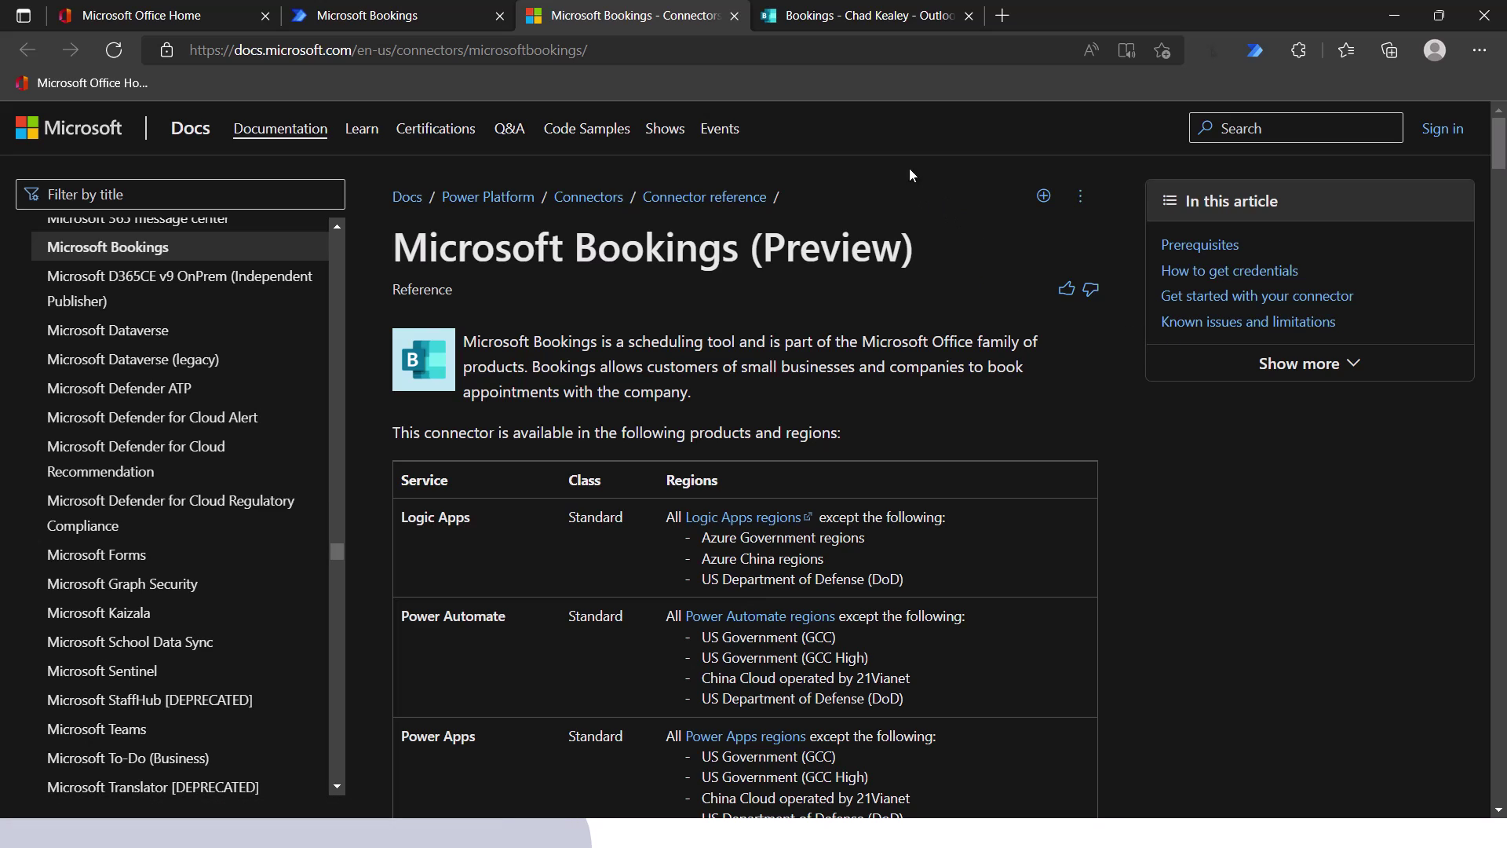
- Return to the Bookings connector page, then switch to the 'Three triggers' PowerPoint slide
{"action": "left_click", "coordinate": [399, 17]}
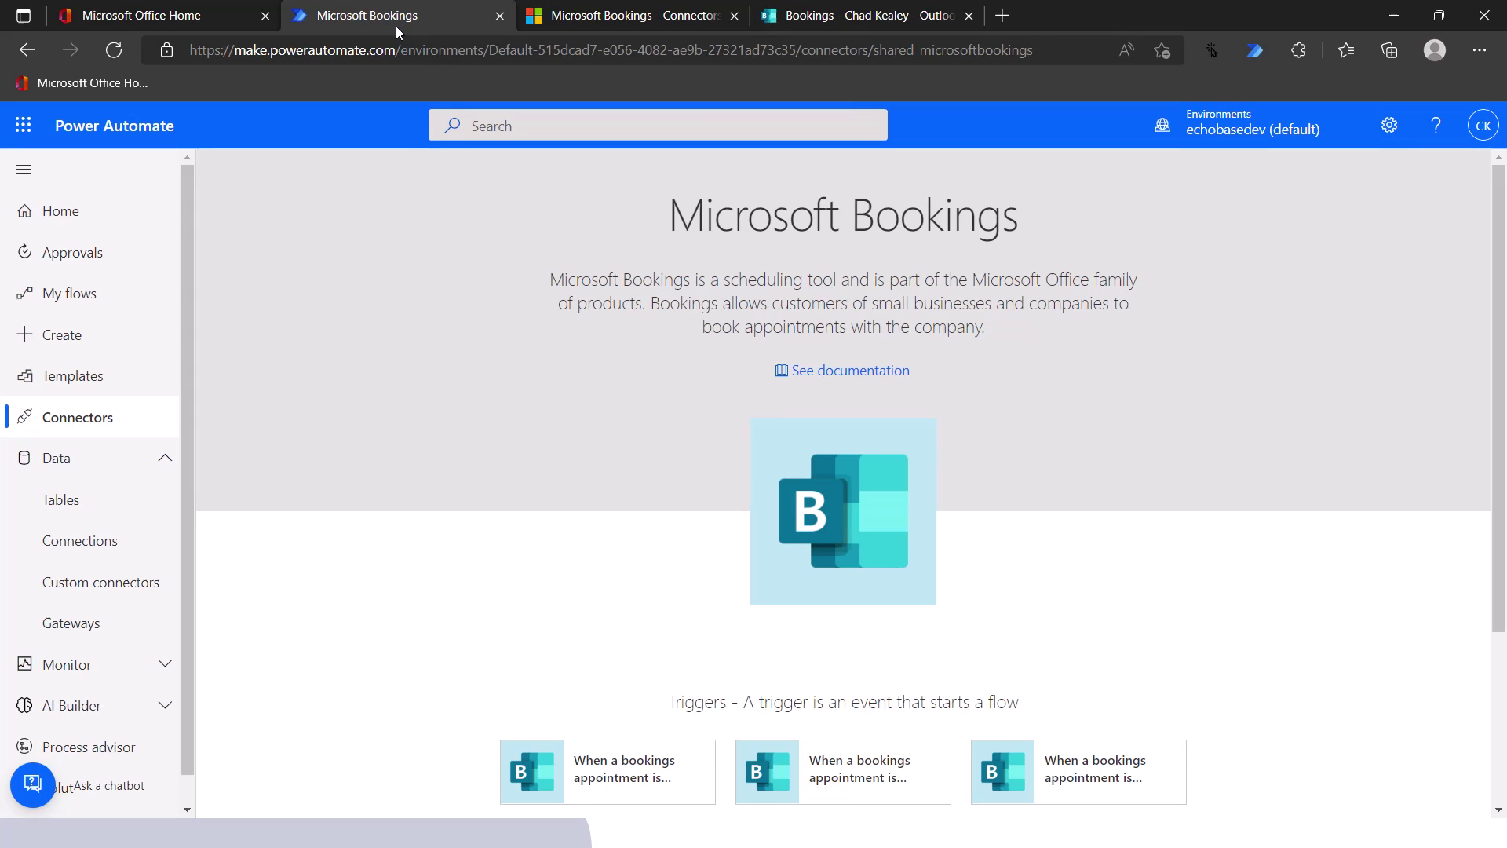
{"action": "key", "text": "alt+Tab"}
{"action": "key", "text": "Tab"}
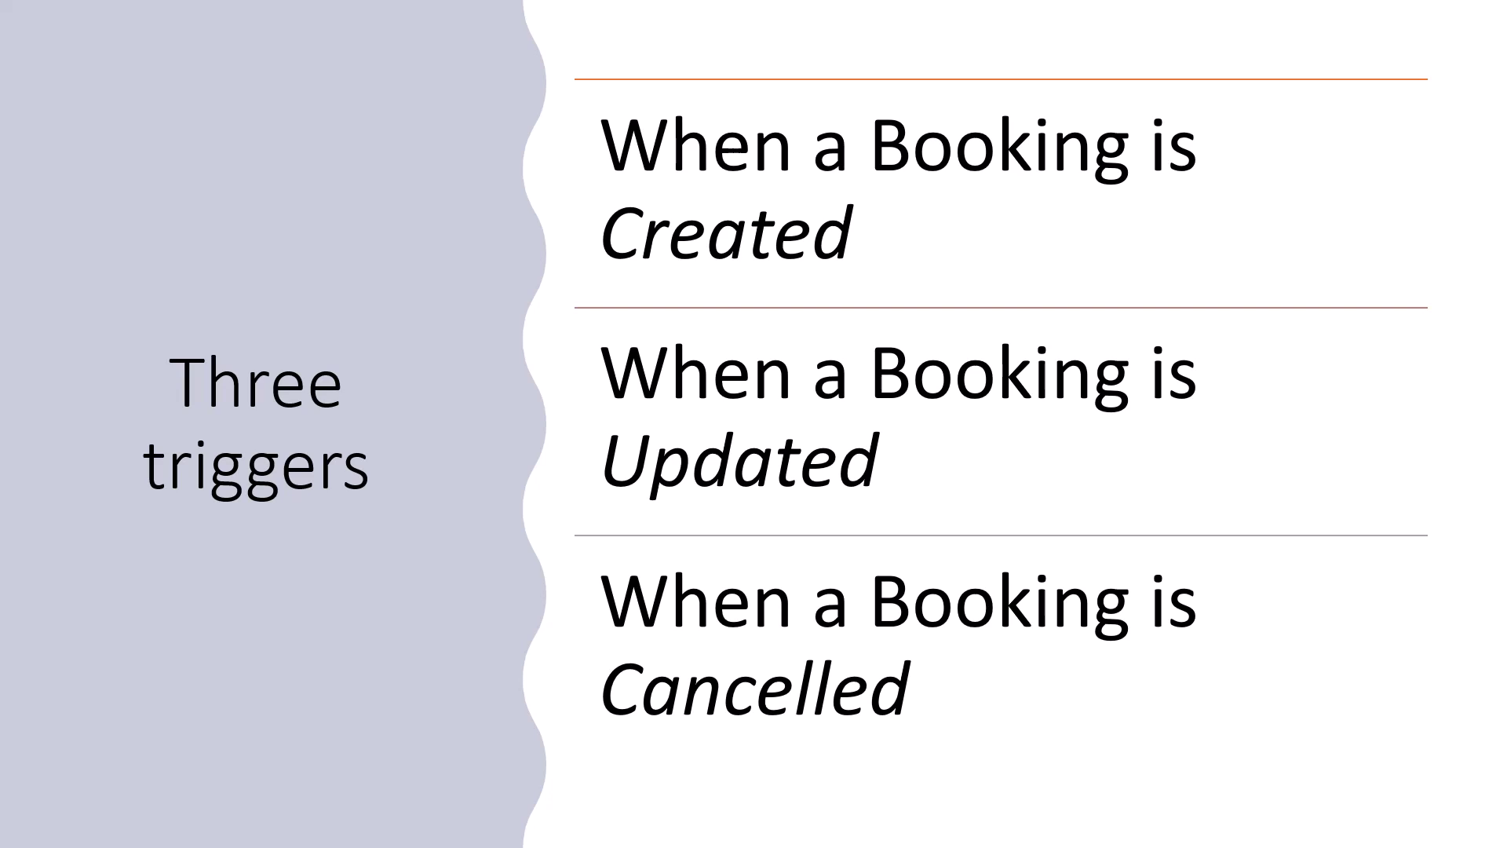
- Switch back to the Bookings connector page and scroll through its triggers and templates
{"action": "key", "text": "alt+Tab"}
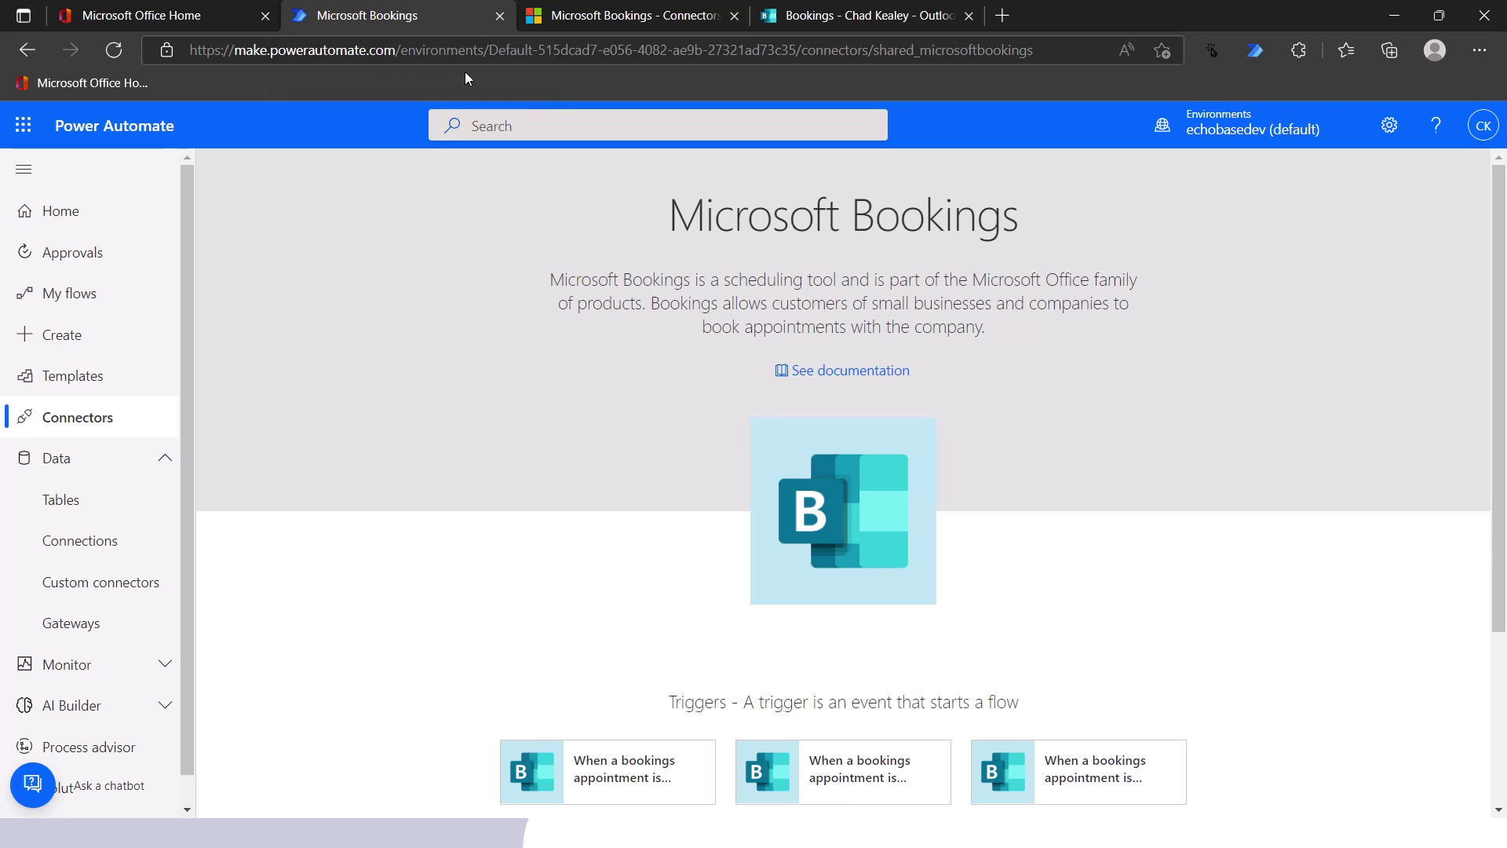
{"action": "scroll", "coordinate": [461, 499], "scroll_direction": "down", "scroll_amount": 3}
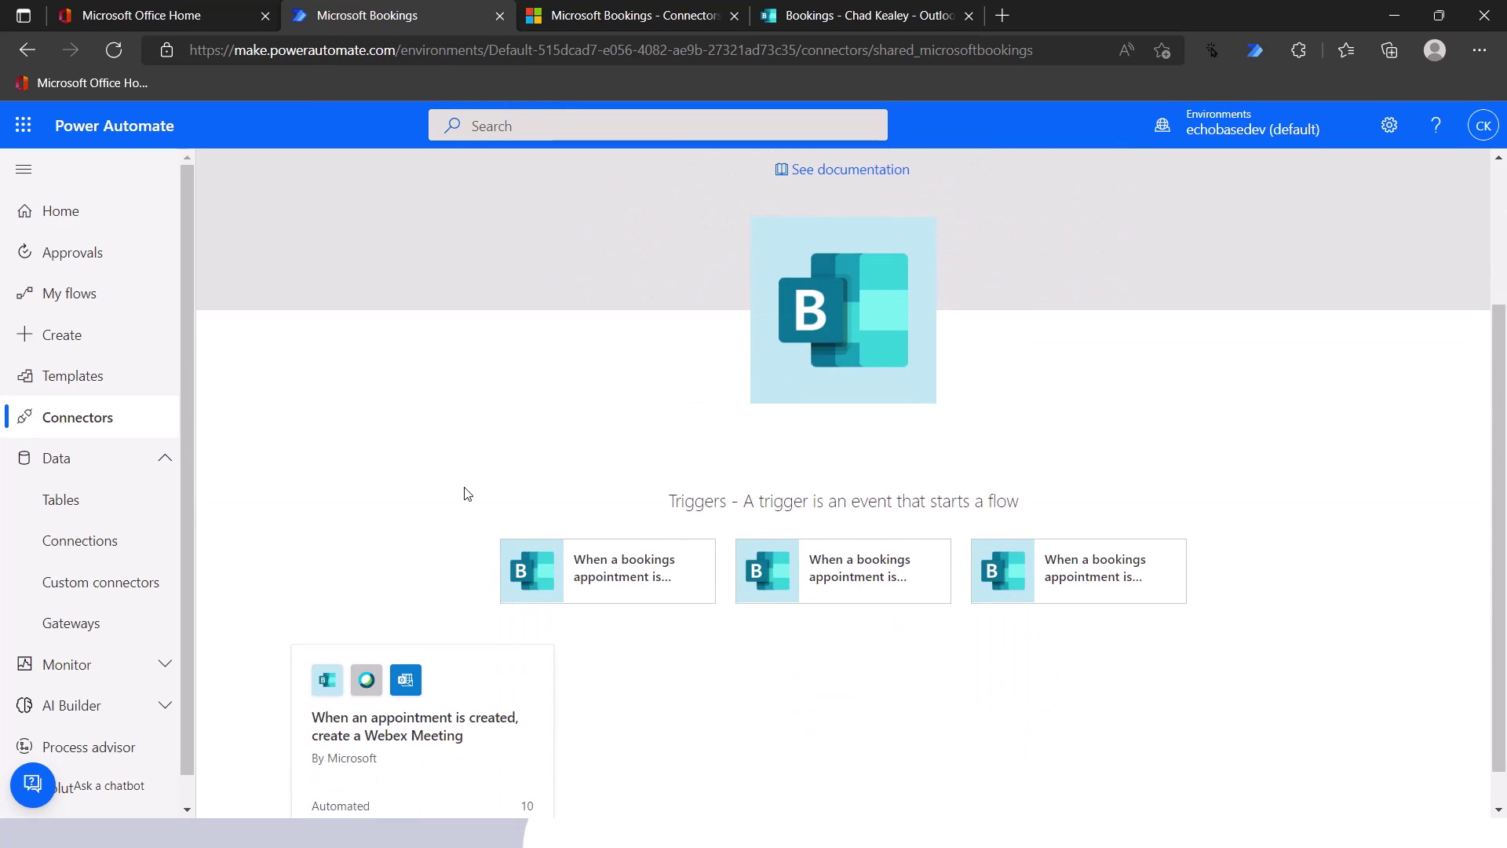
{"action": "scroll", "coordinate": [463, 490], "scroll_direction": "up", "scroll_amount": 3}
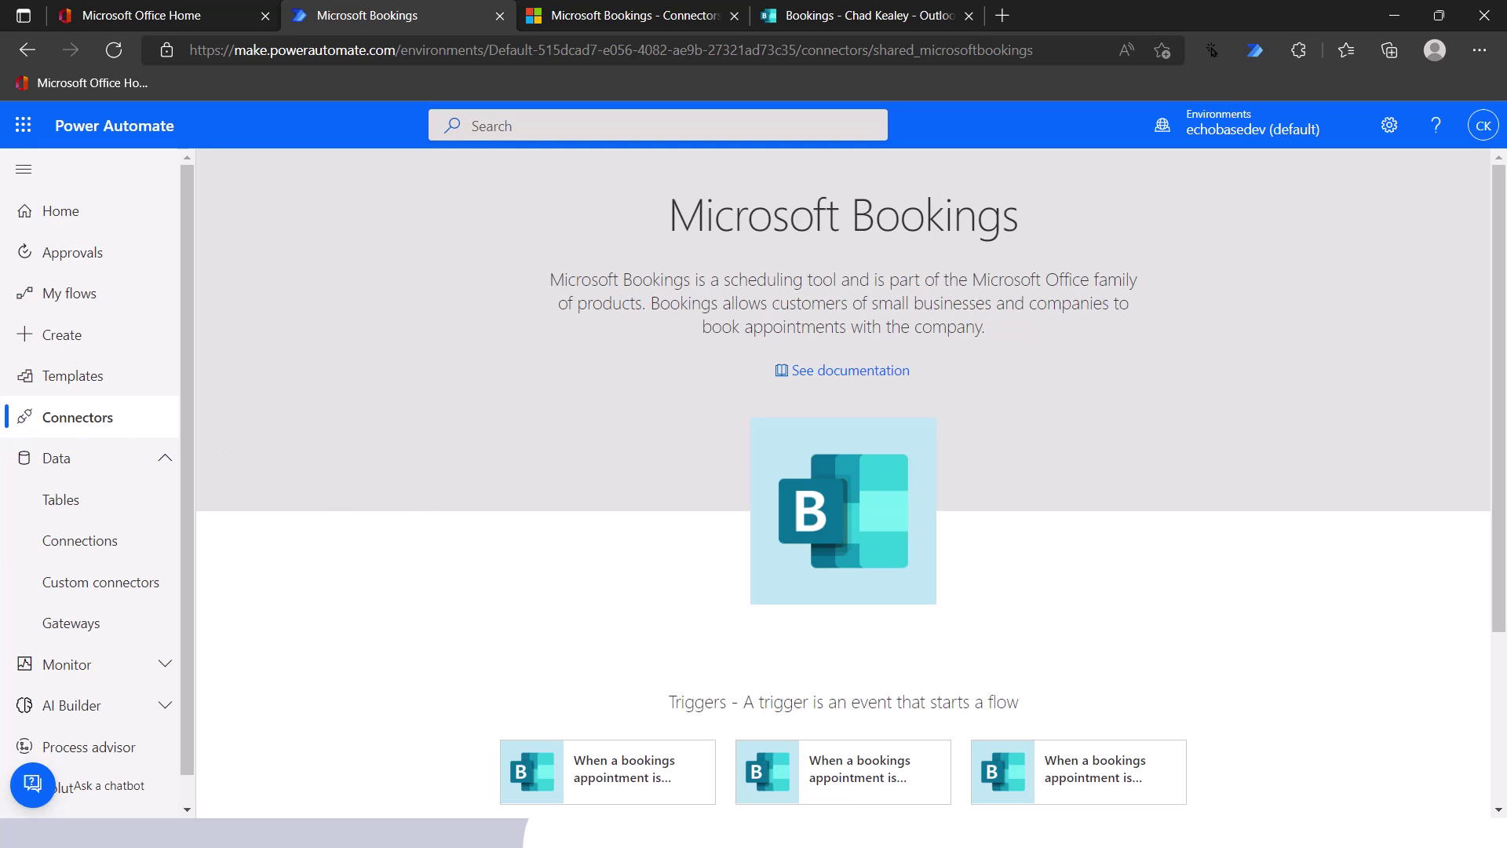
- Start a new automated cloud flow named 'New Booking Created'
{"action": "left_click", "coordinate": [64, 305]}
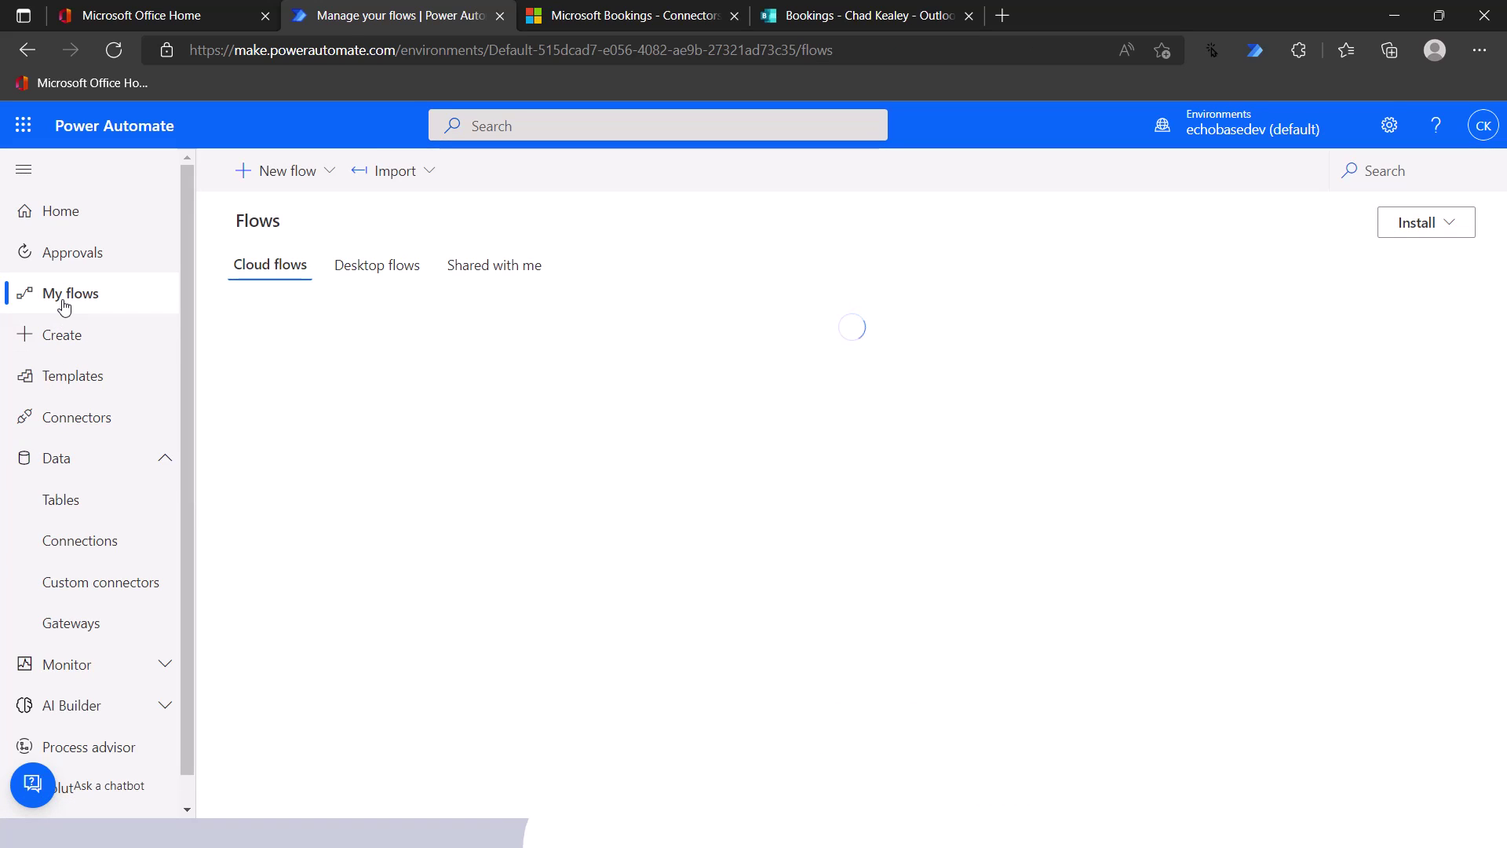
{"action": "left_click", "coordinate": [61, 336]}
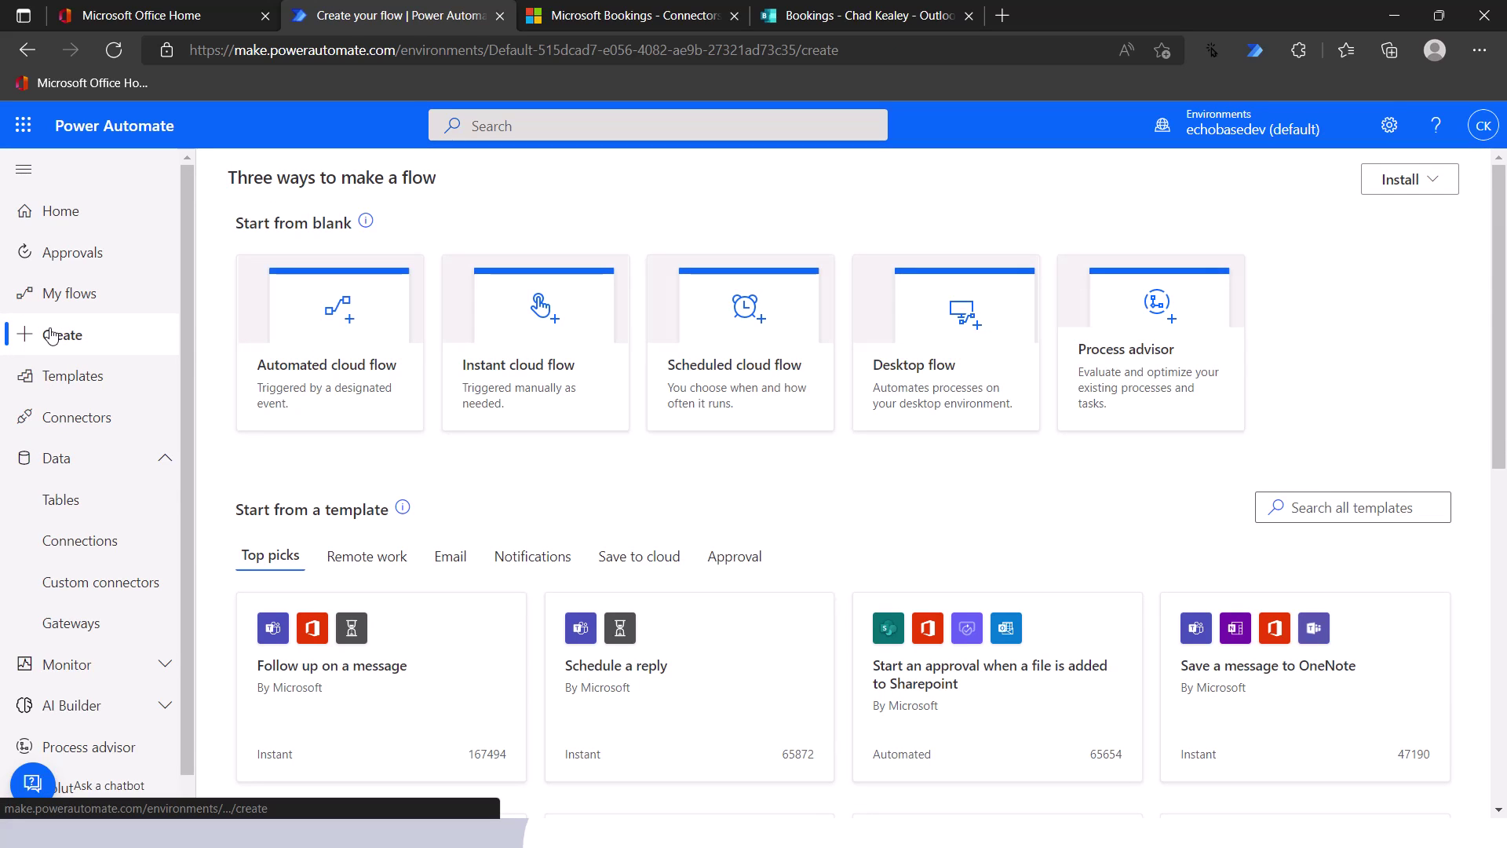
{"action": "left_click", "coordinate": [253, 325]}
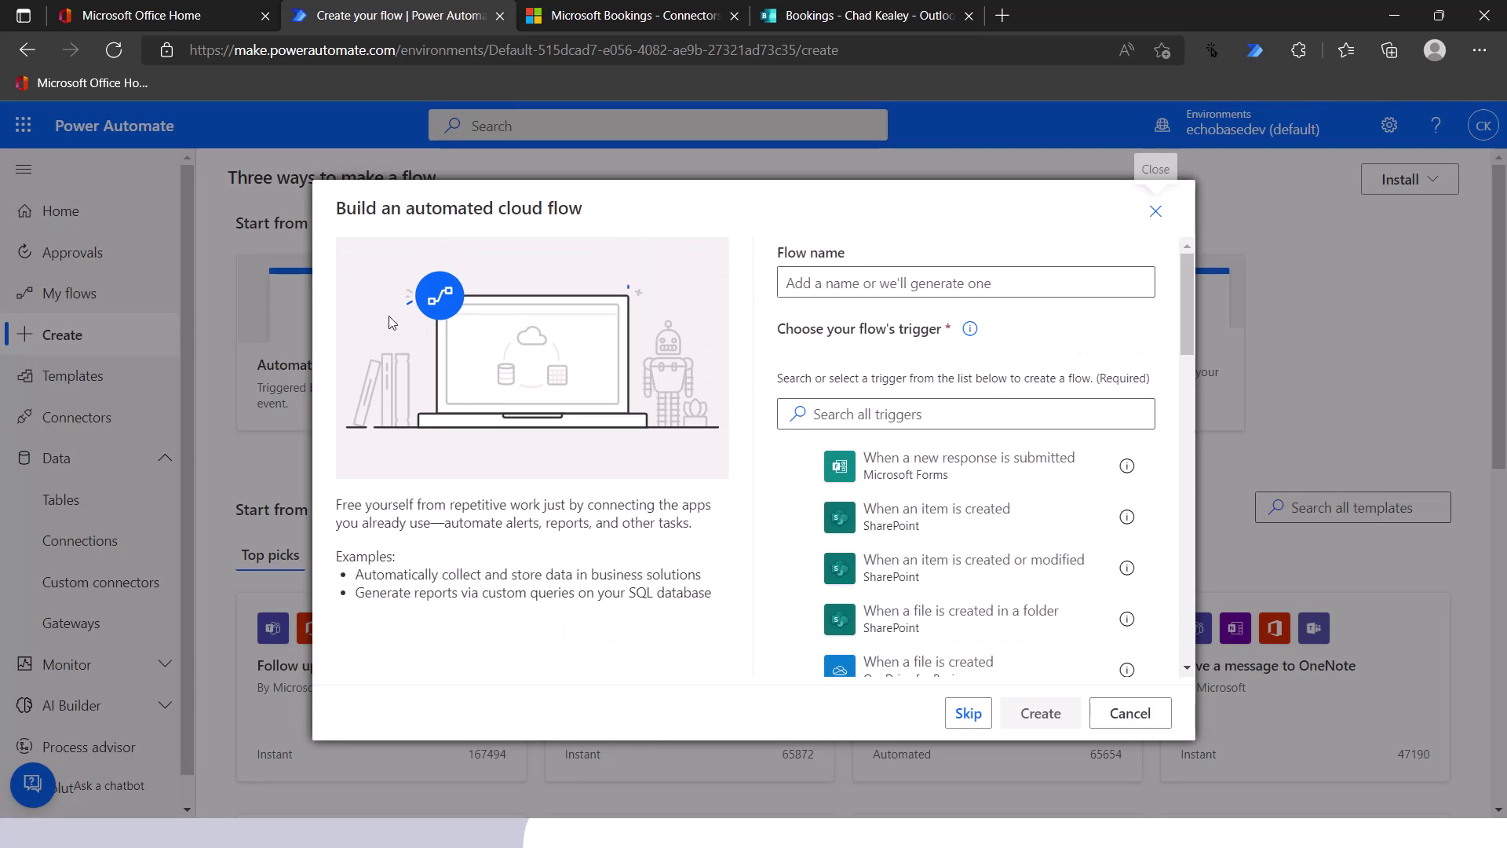
{"action": "left_click", "coordinate": [967, 294]}
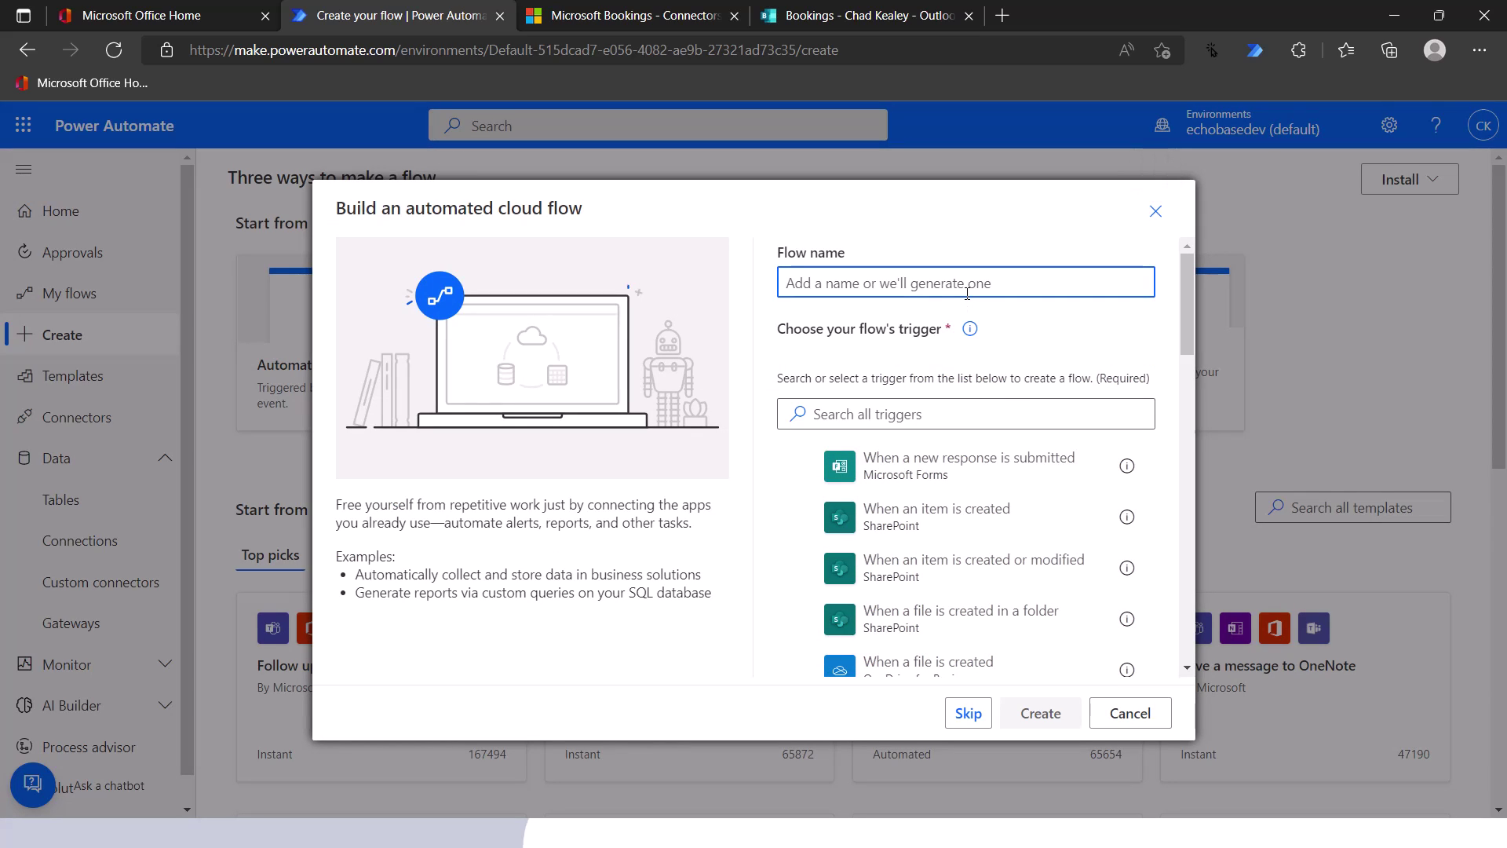
{"action": "type", "text": "nEW bOOKI"}
{"action": "key", "text": "ctrl+a"}
{"action": "key", "text": "BackSpace"}
{"action": "type", "text": "New Booking Created"}
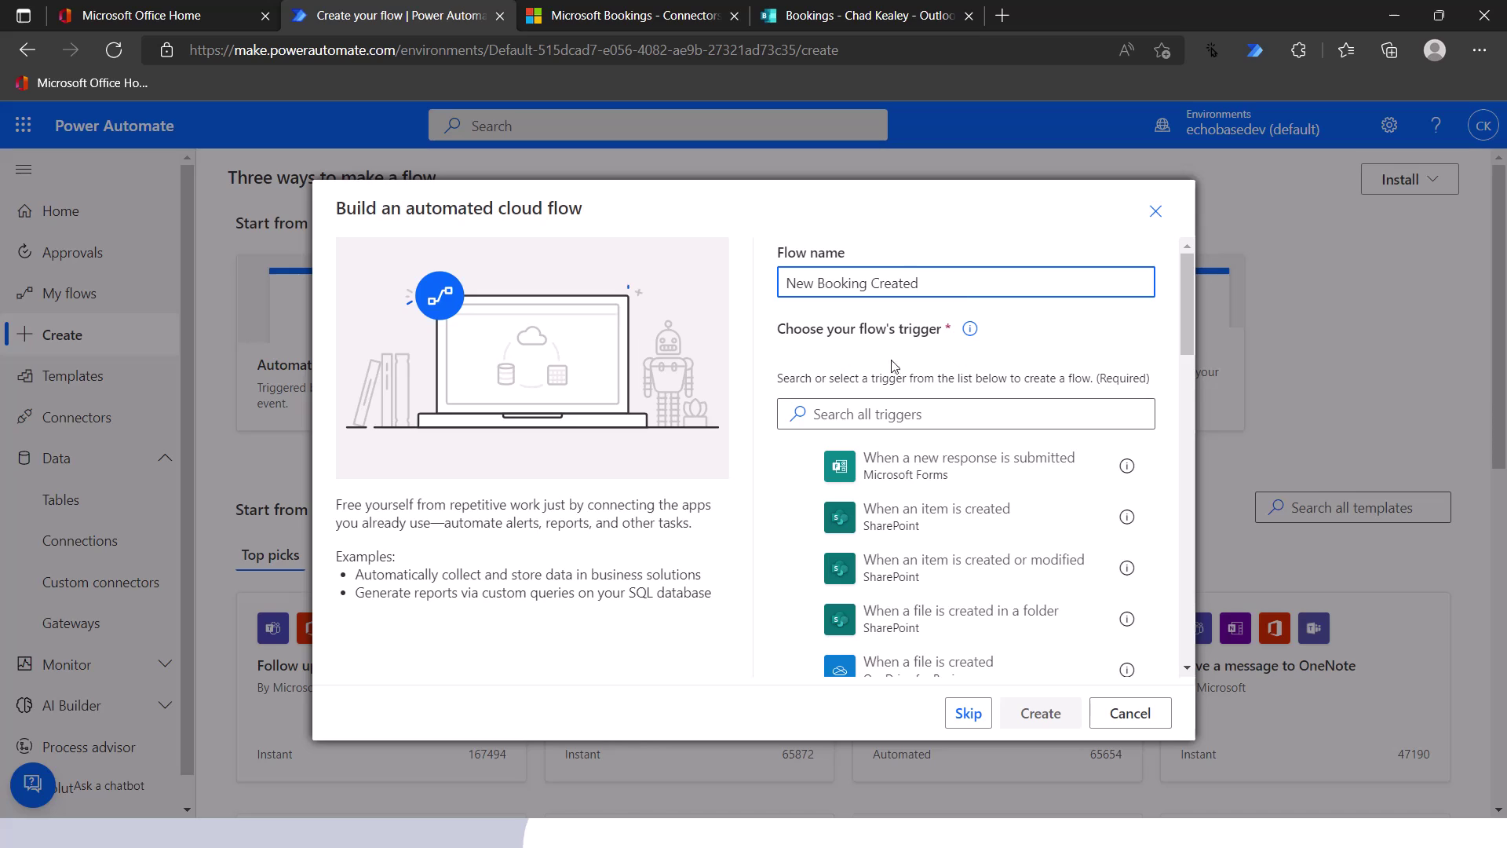
- Search 'booking', pick the Bookings appointment-created trigger, and create the flow
{"action": "left_click", "coordinate": [890, 422]}
{"action": "type", "text": "b"}
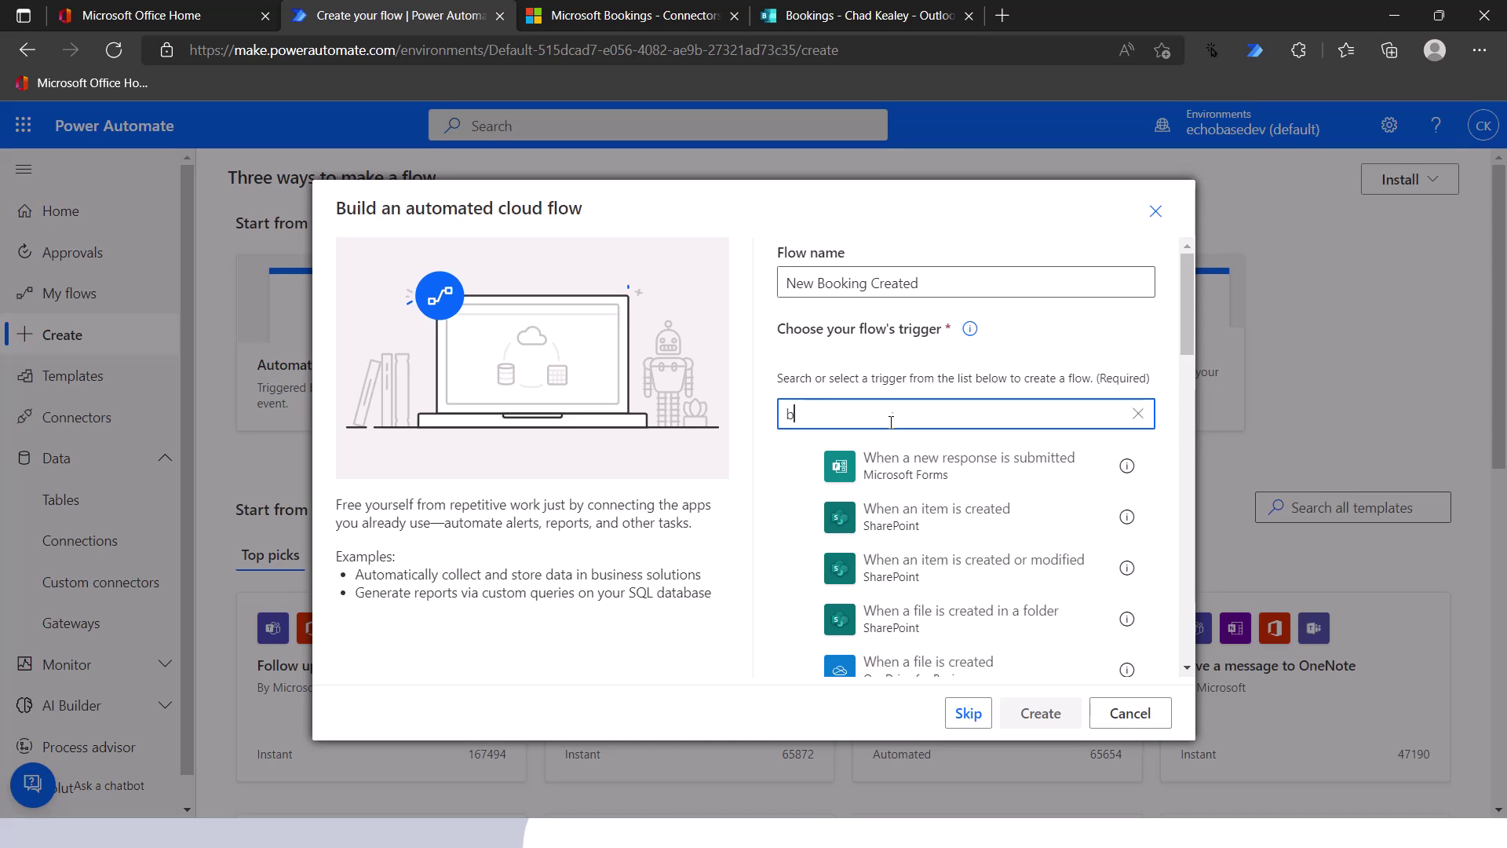
{"action": "type", "text": "ooking"}
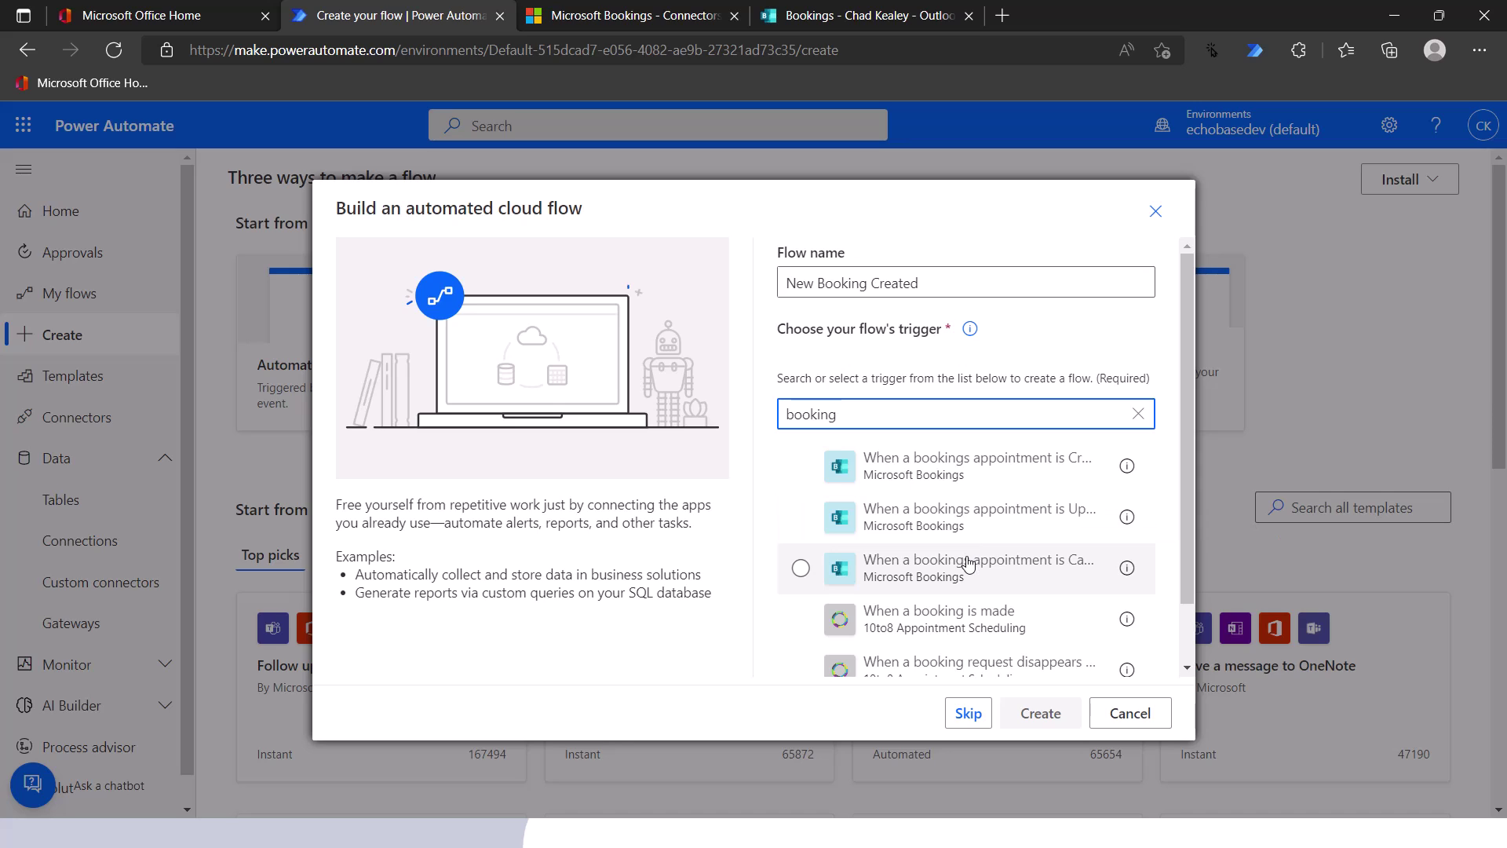
{"action": "left_click", "coordinate": [952, 474]}
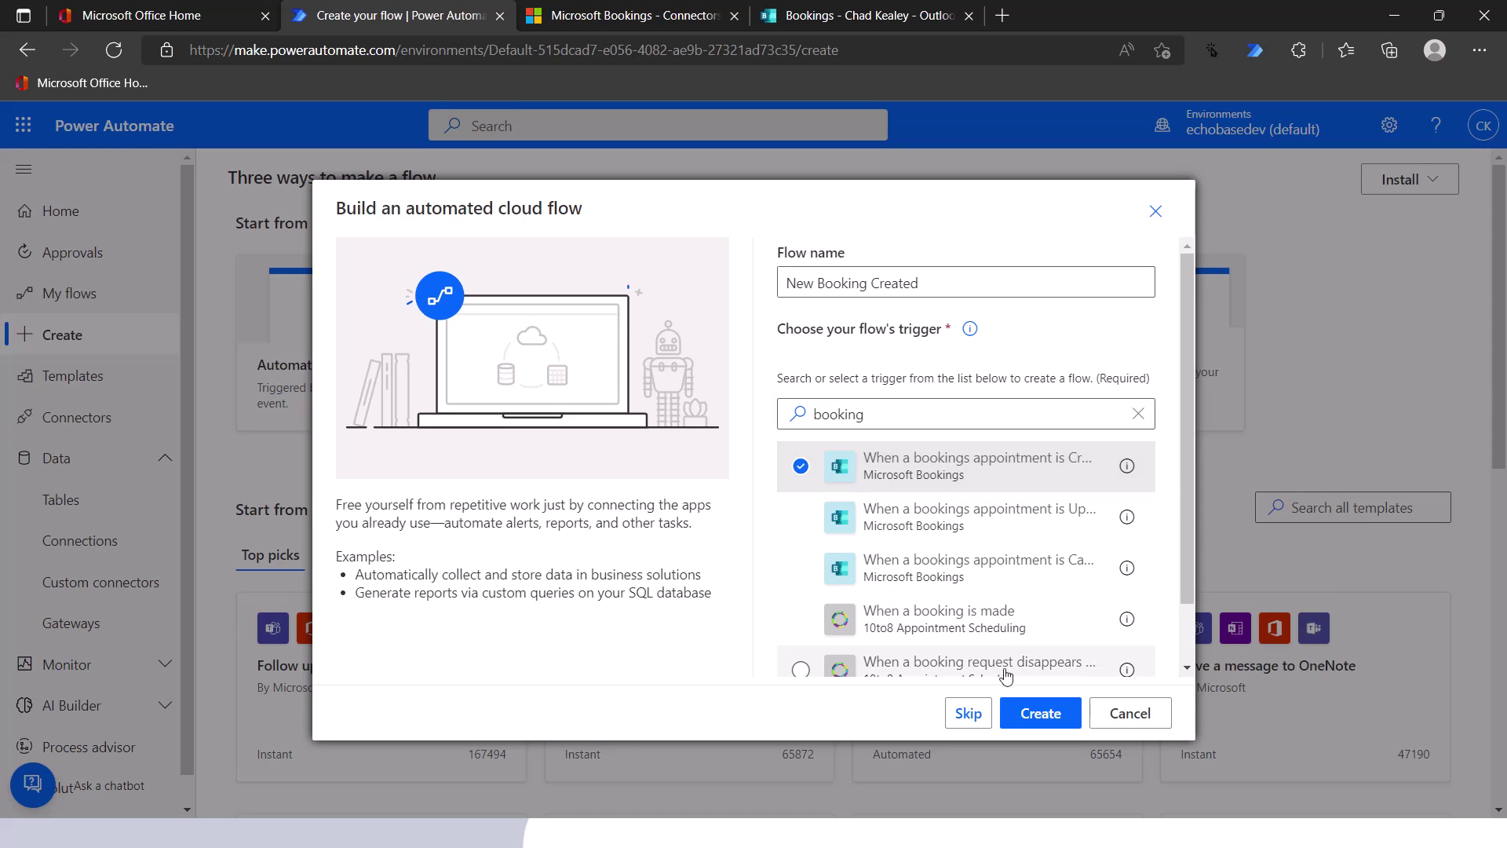
{"action": "left_click", "coordinate": [1039, 716]}
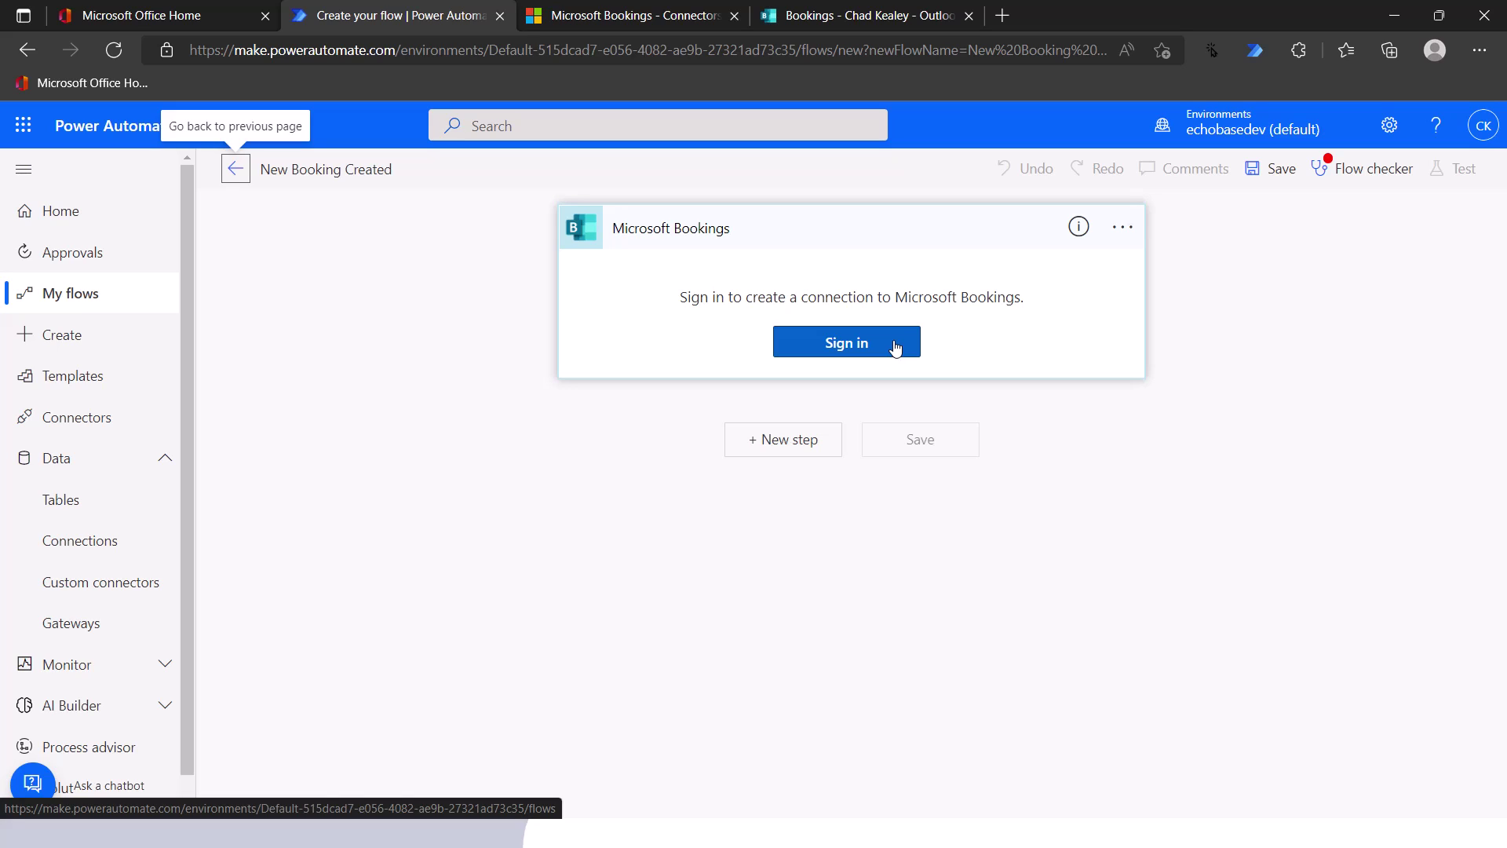
- Sign in to Microsoft Bookings with the chosen account to create the connection
{"action": "left_click", "coordinate": [895, 346]}
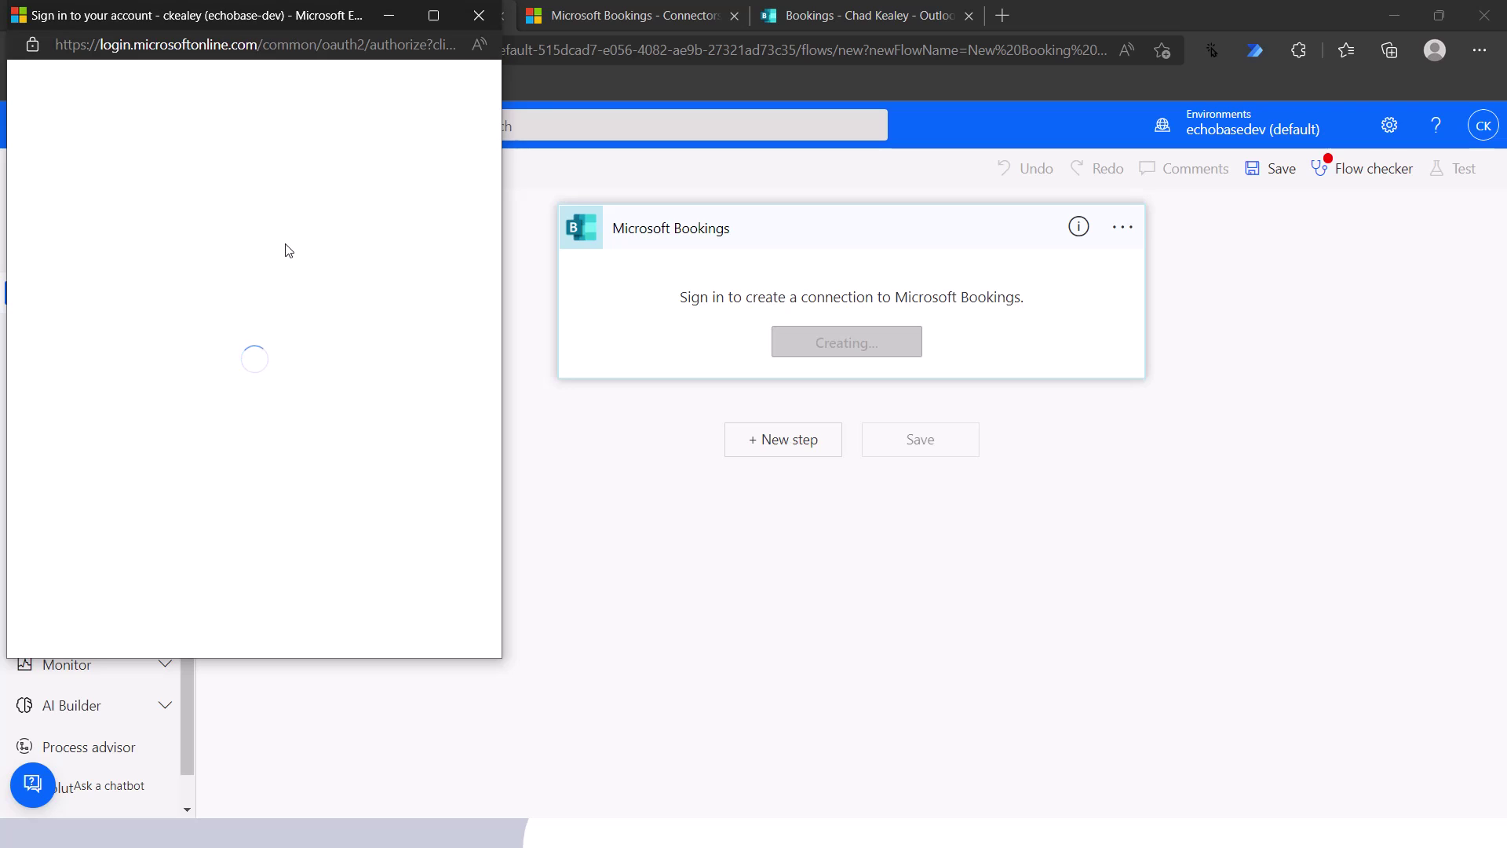
{"action": "left_click", "coordinate": [211, 200]}
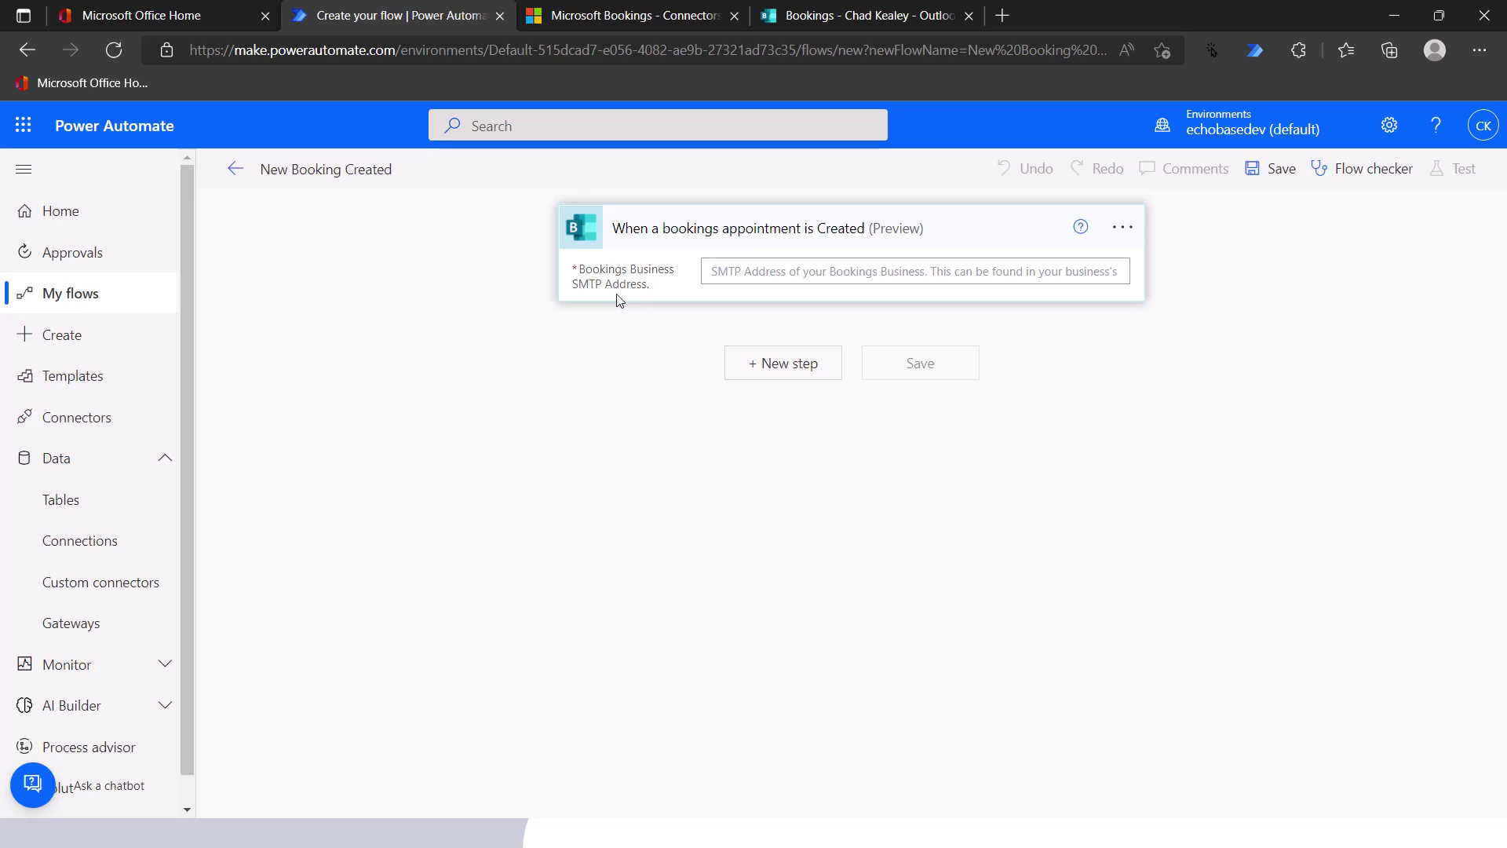
- Copy the Personal Counseling booking page link in Bookings and return to the flow editor
{"action": "left_click", "coordinate": [860, 20]}
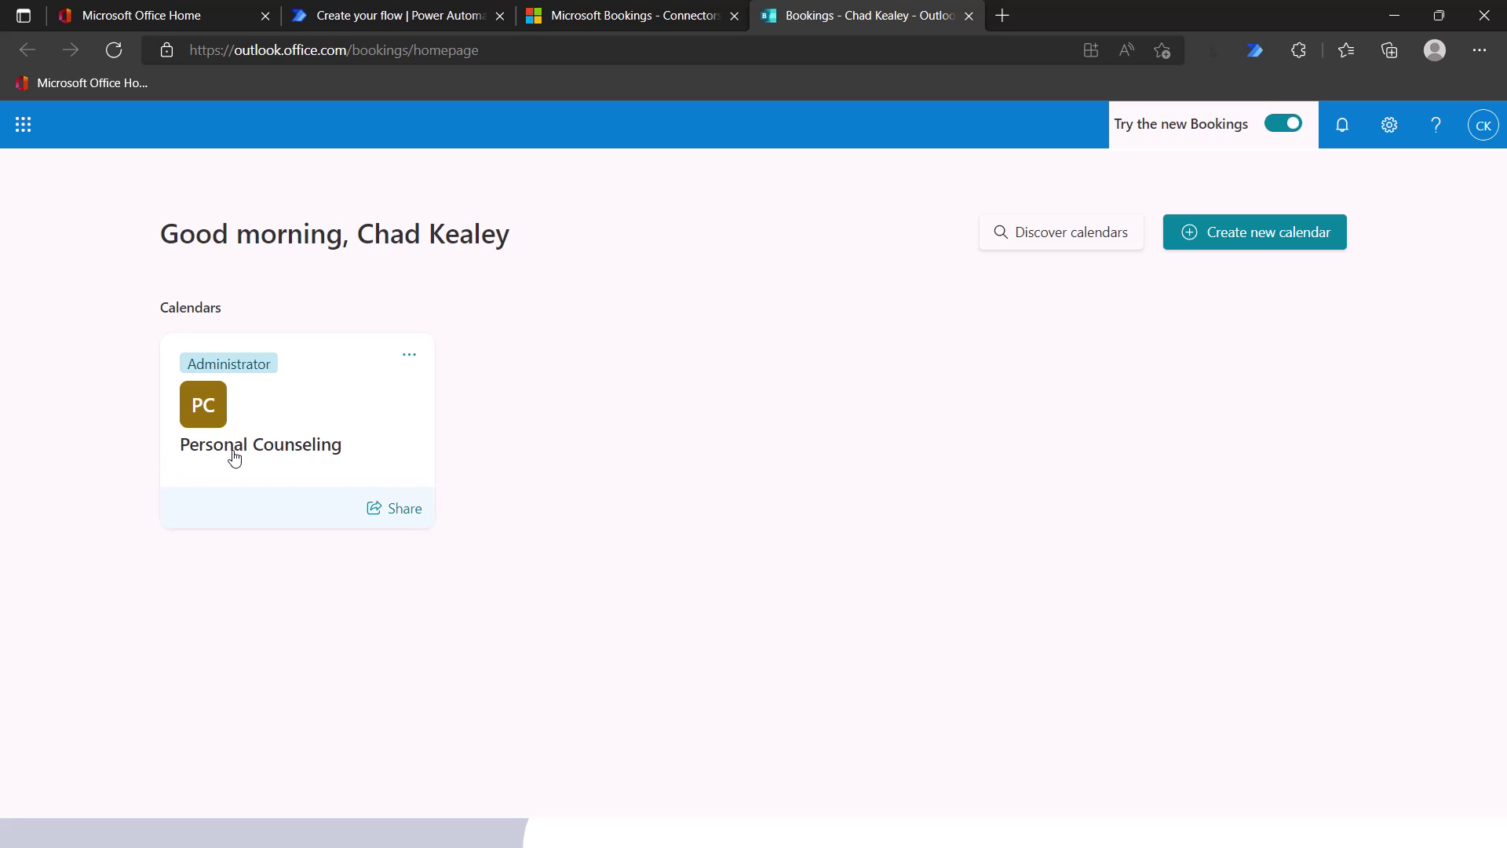
{"action": "left_click", "coordinate": [314, 419]}
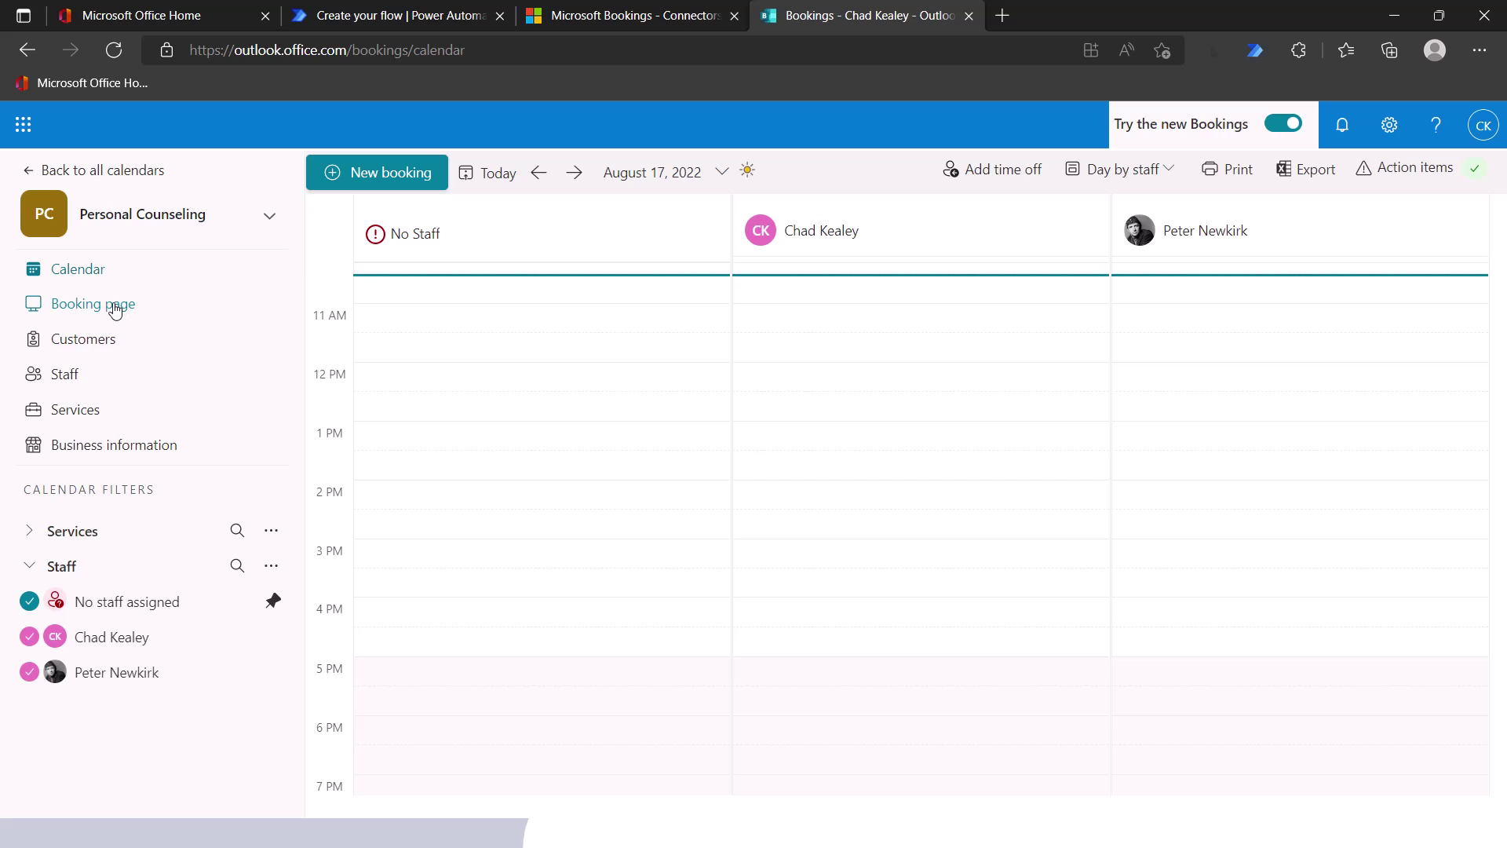
{"action": "left_click", "coordinate": [116, 307]}
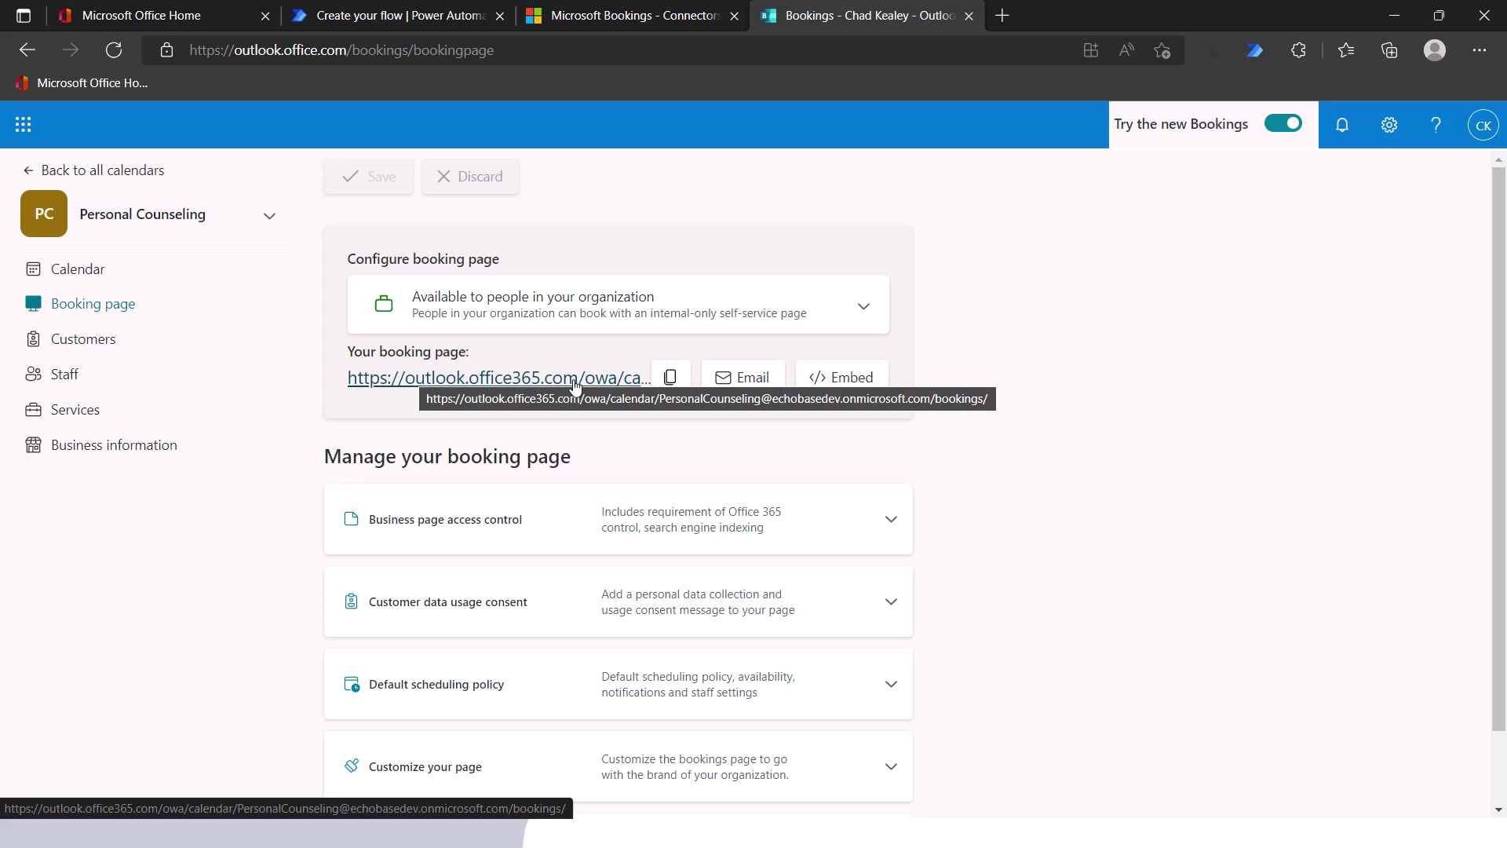
{"action": "left_click", "coordinate": [672, 381]}
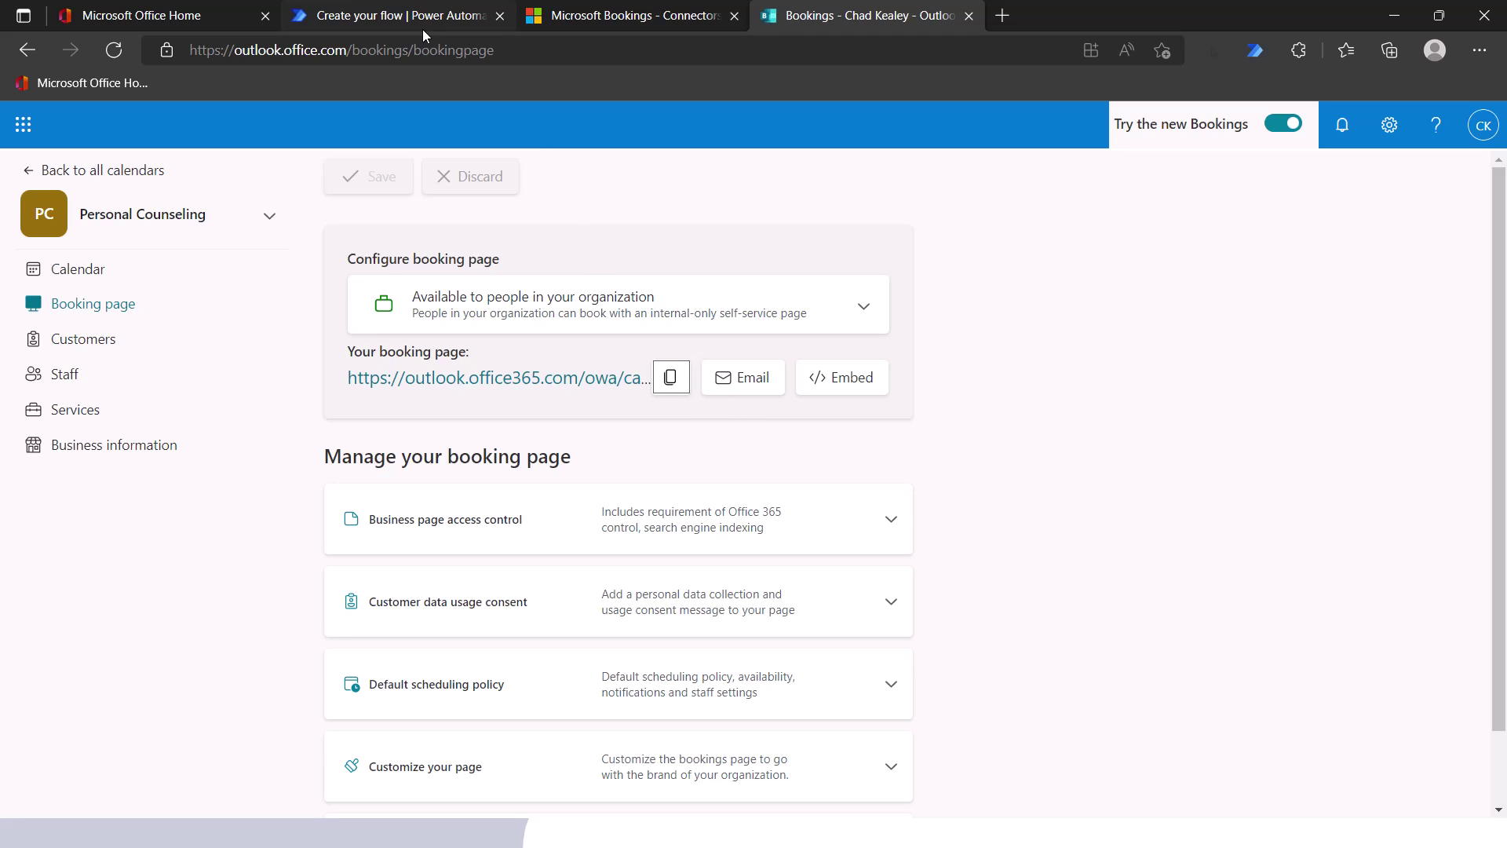
{"action": "left_click", "coordinate": [398, 18]}
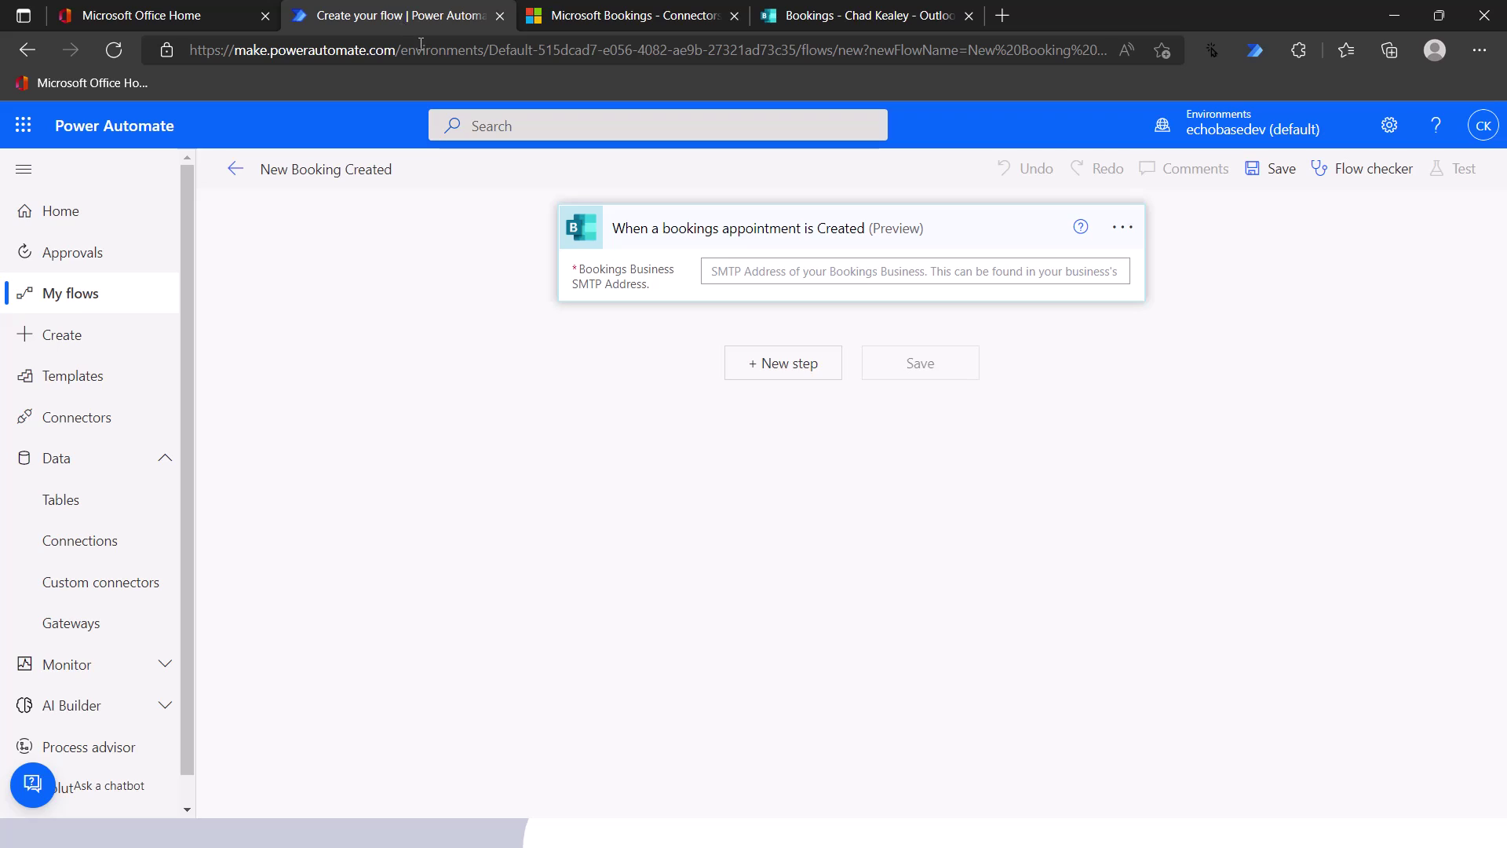
- Paste the booking page link into the trigger's Bookings Business SMTP Address field
{"action": "left_click", "coordinate": [731, 271]}
{"action": "right_click", "coordinate": [732, 273]}
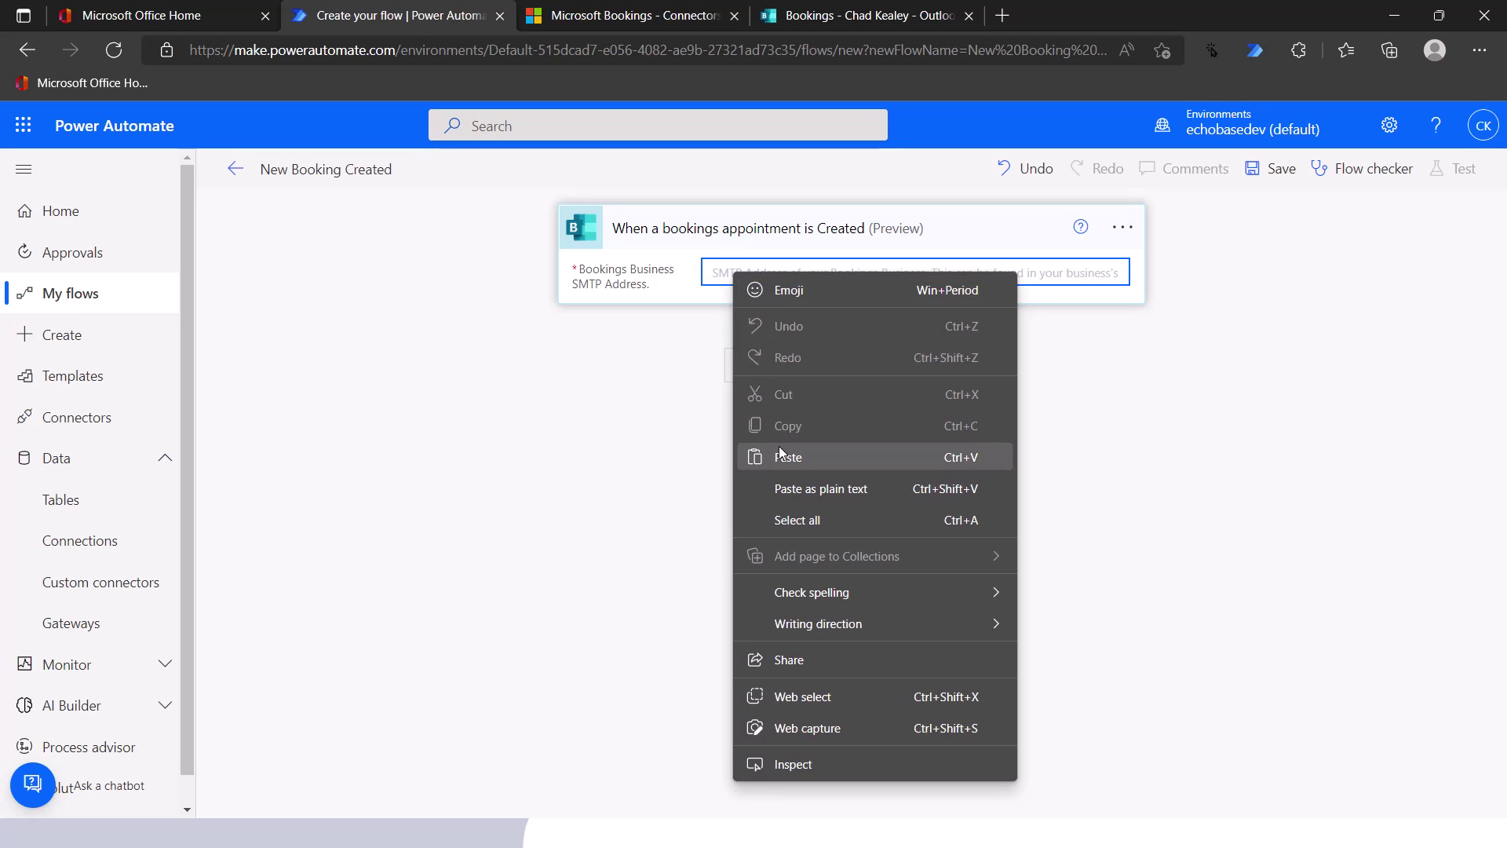
{"action": "left_click", "coordinate": [780, 448]}
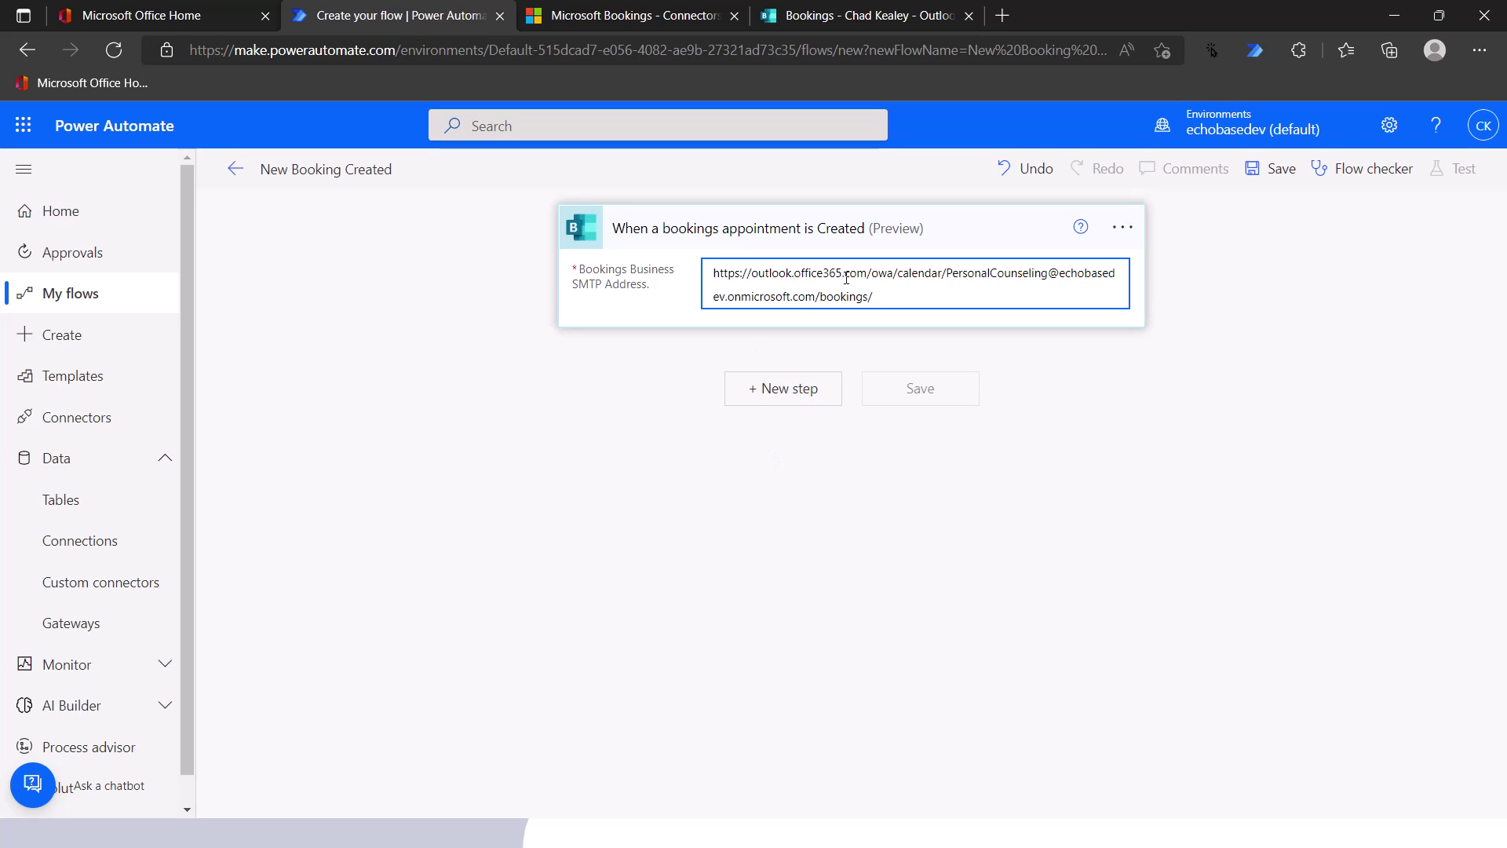
- Trim the /bookings/ ending and Outlook calendar URL prefix, leaving only the e-mail address
{"action": "left_click_drag", "start_coordinate": [816, 296], "coordinate": [875, 303]}
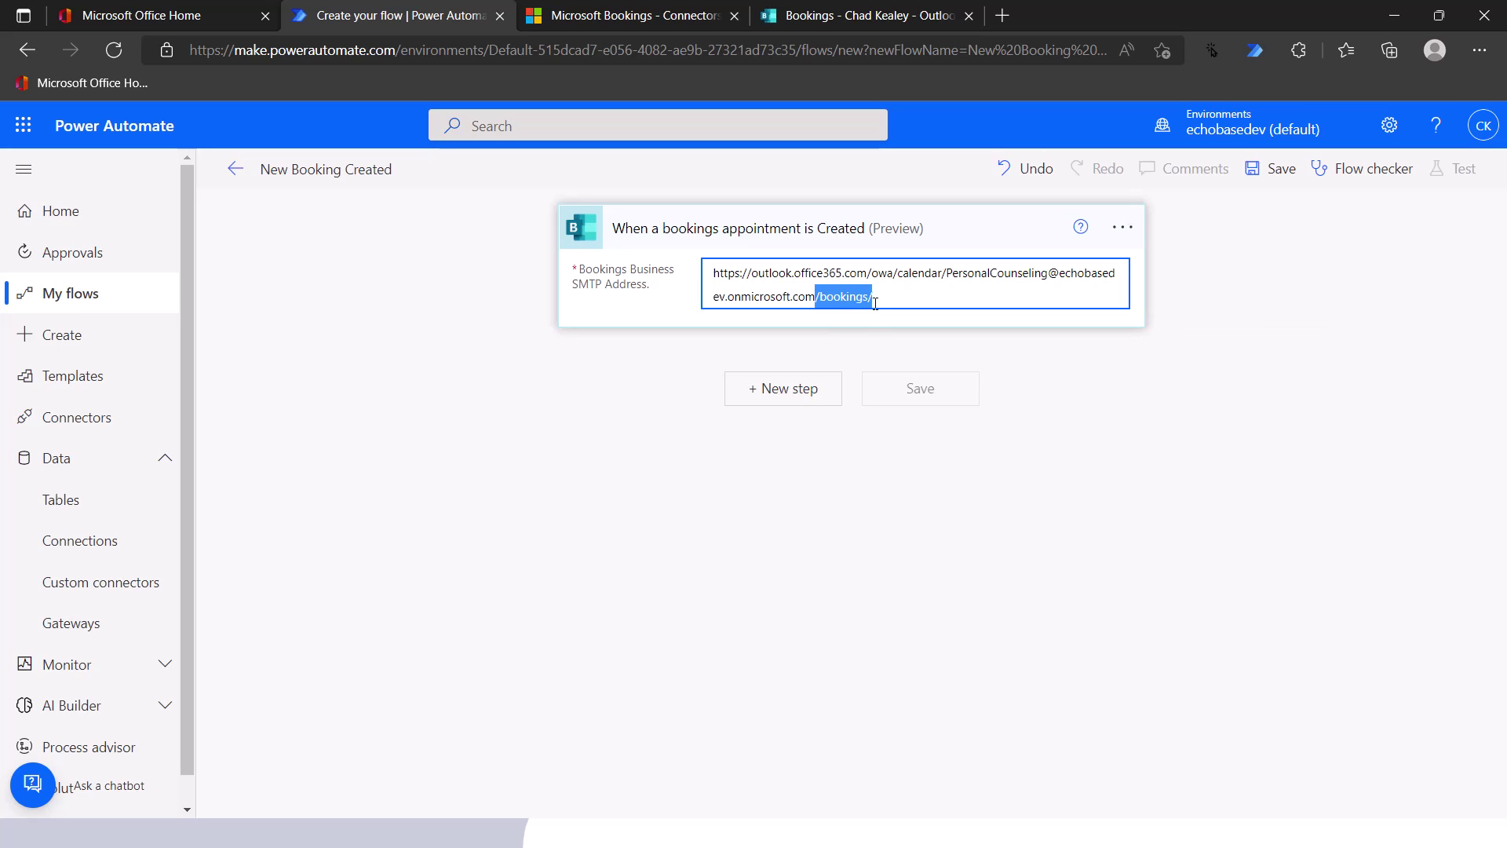
{"action": "key", "text": "BackSpace"}
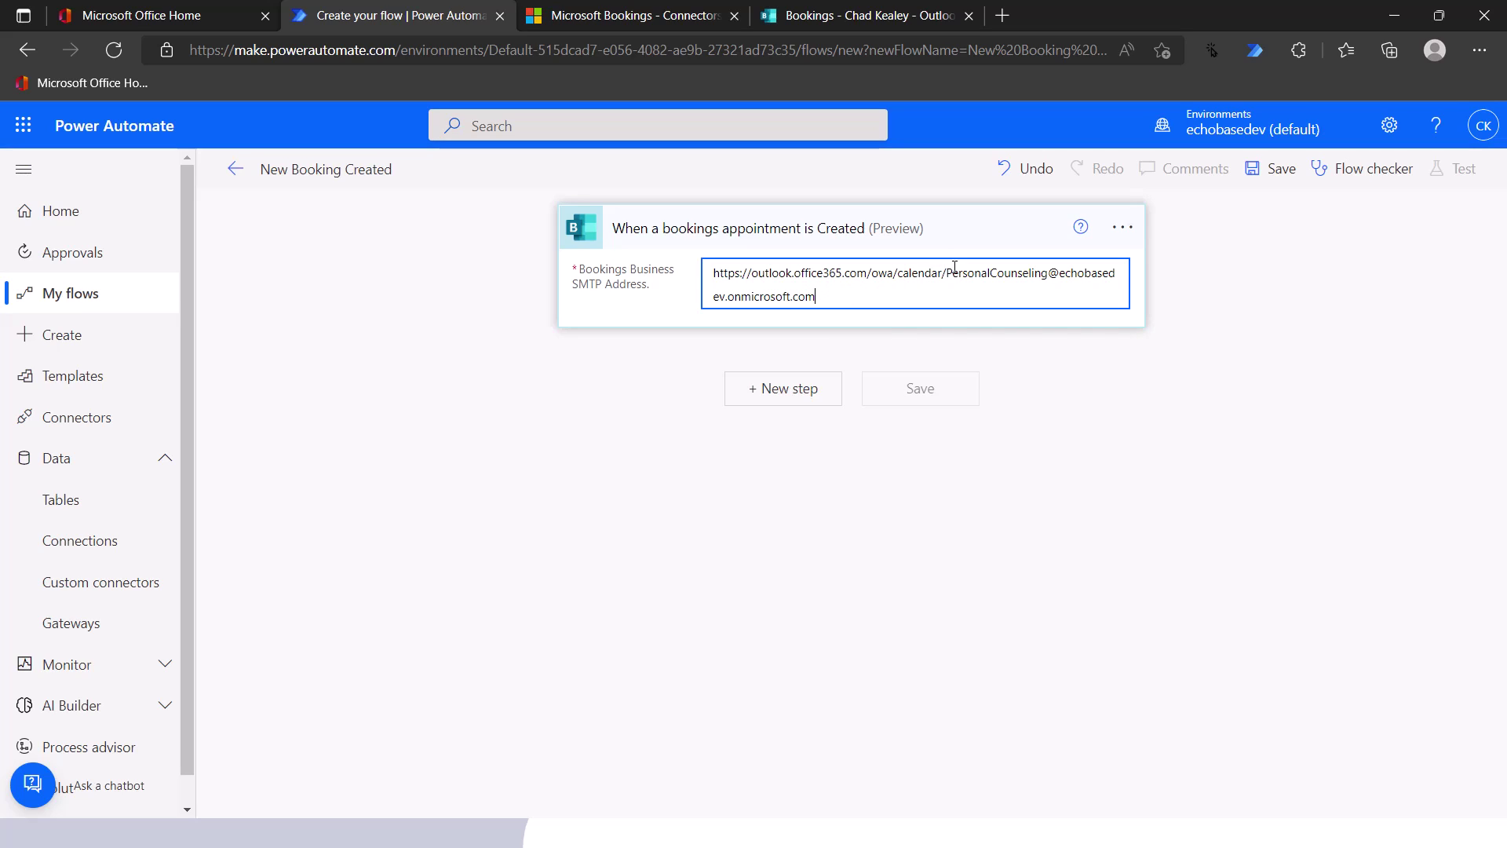
{"action": "left_click_drag", "start_coordinate": [946, 275], "coordinate": [711, 277]}
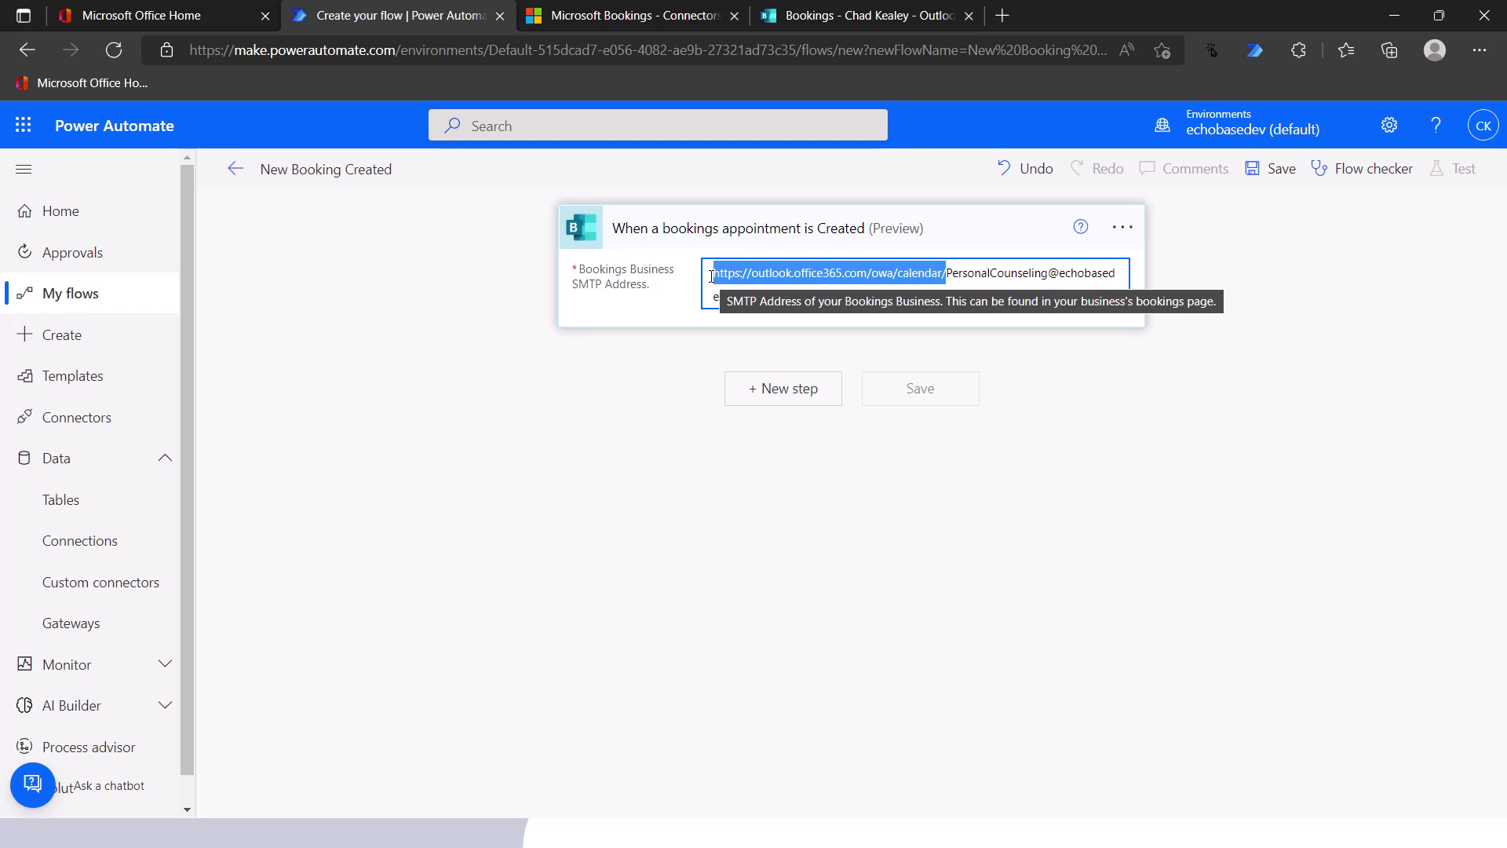
{"action": "key", "text": "Delete"}
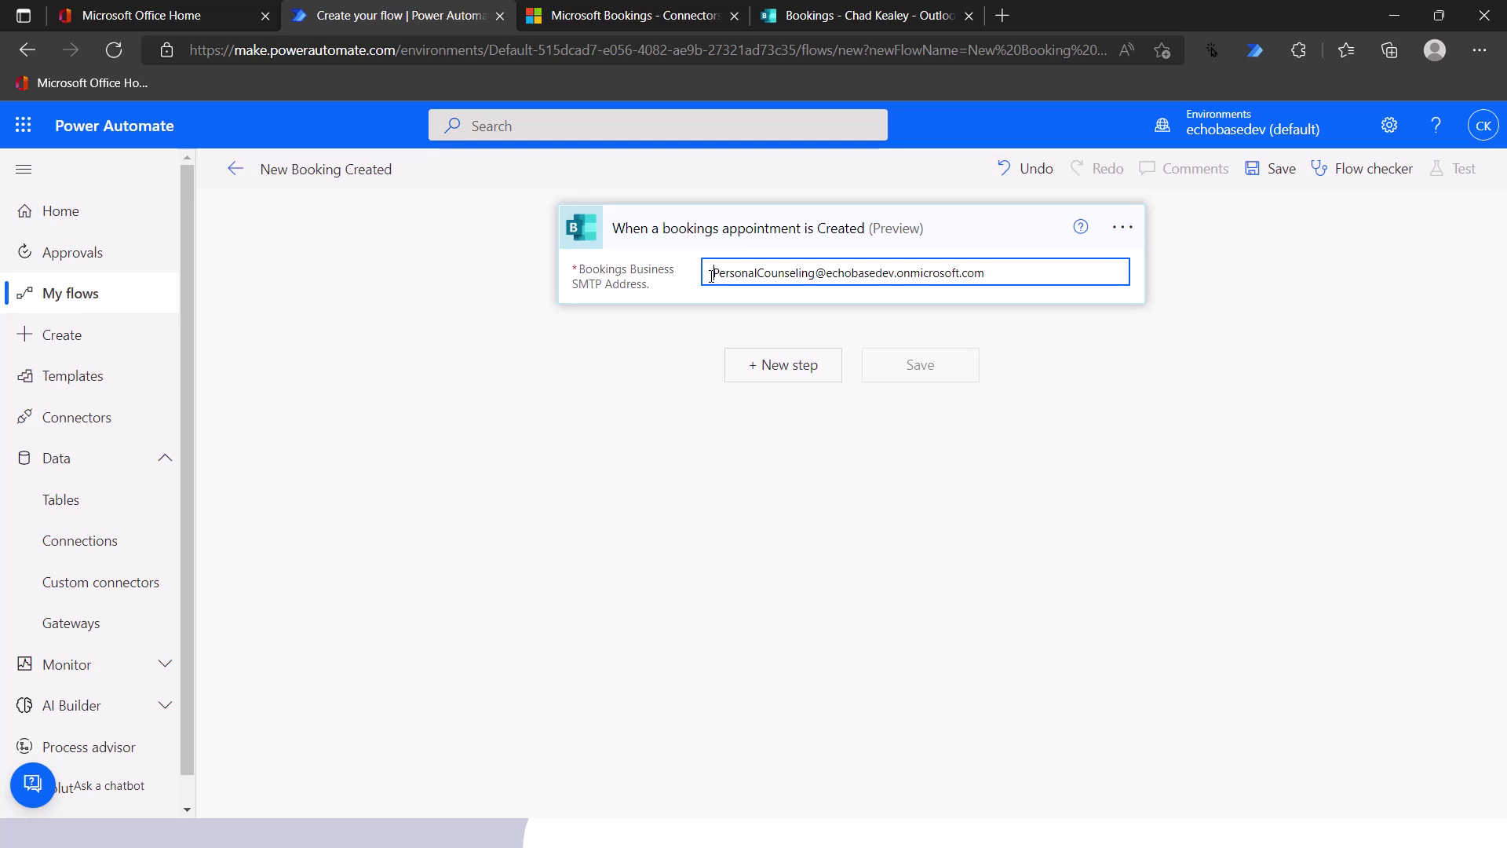
{"action": "left_click", "coordinate": [783, 371]}
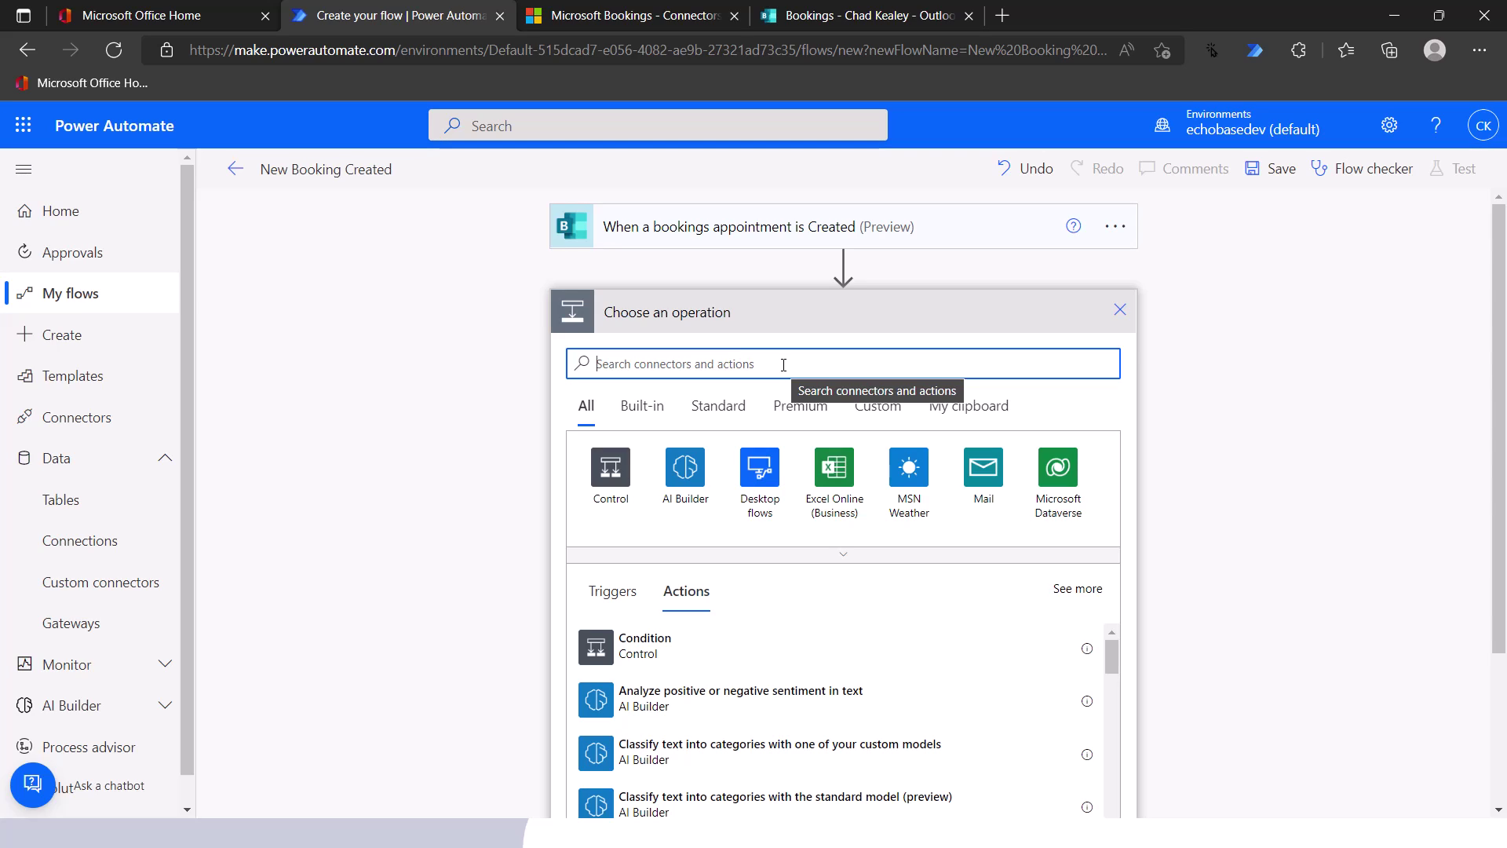
- Search 'compose', add the Compose (Data Operation) action, and focus its Inputs field
{"action": "type", "text": "compose"}
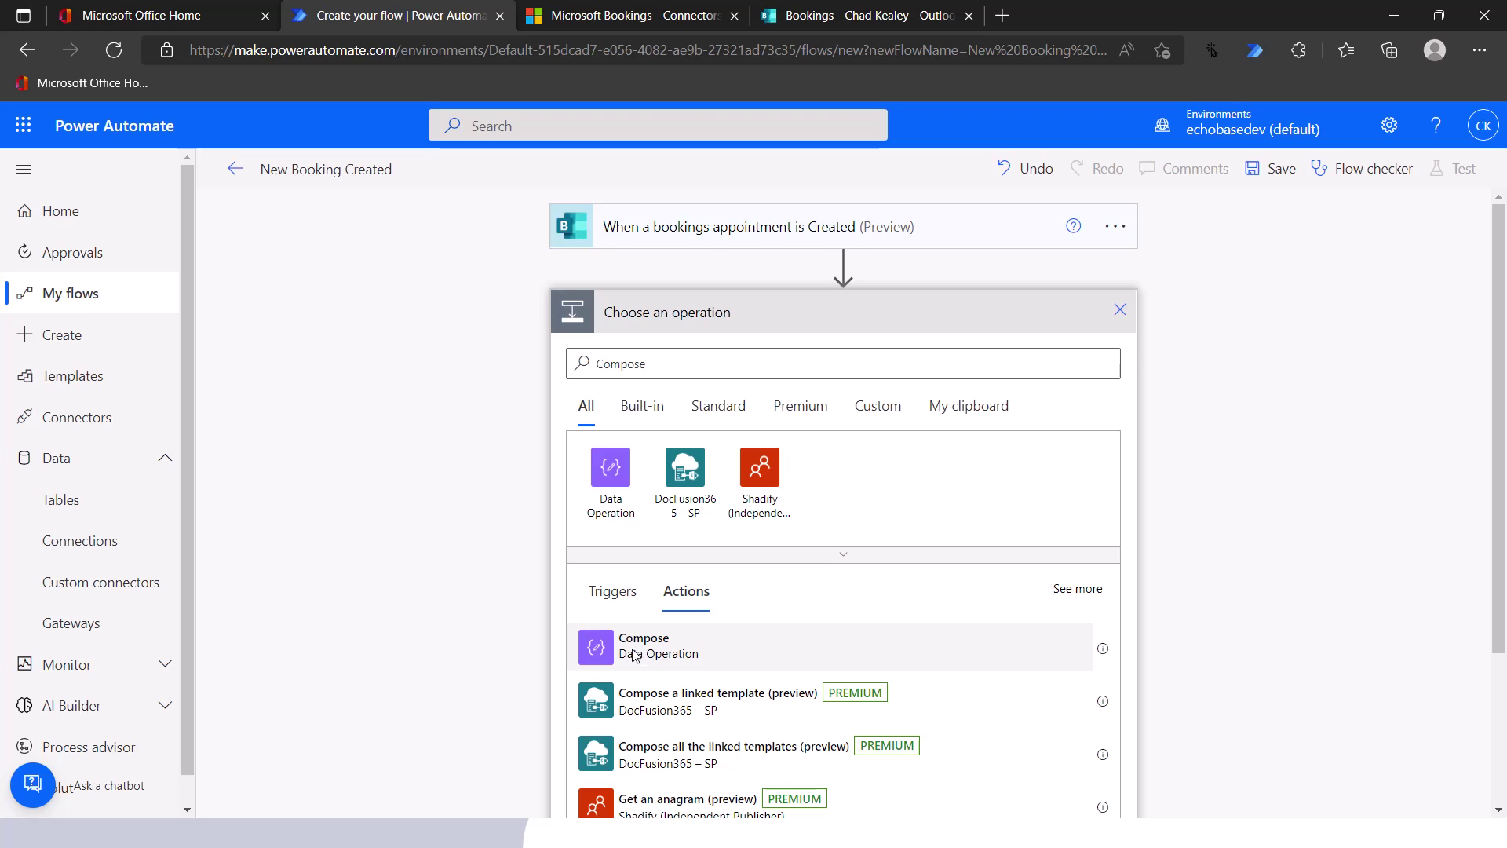
{"action": "left_click", "coordinate": [634, 651]}
{"action": "left_click", "coordinate": [740, 357]}
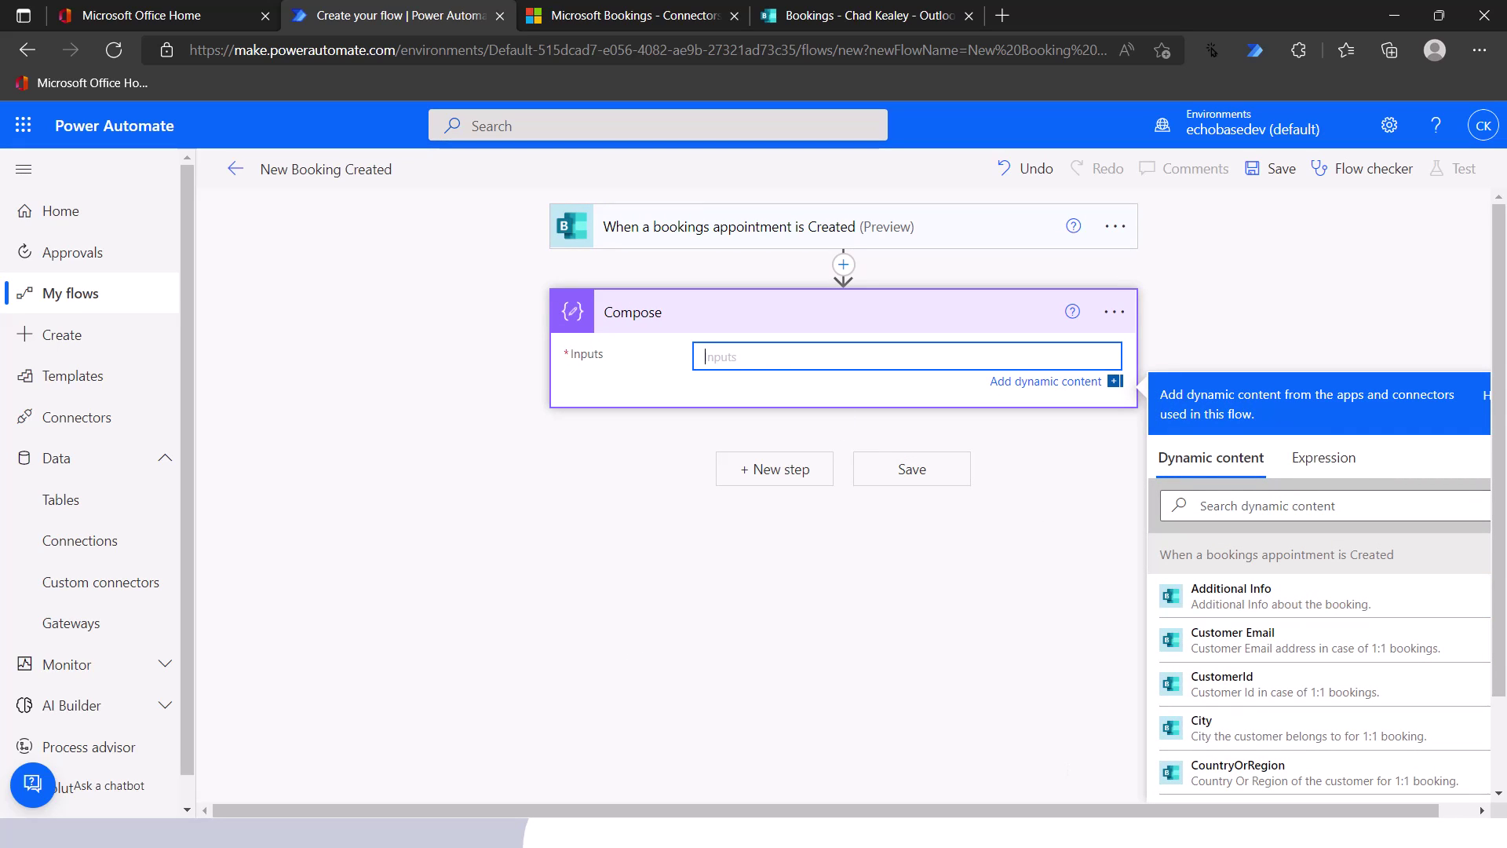
- Insert the trigger's 'body' dynamic content into the Compose Inputs and save the flow
{"action": "left_click_drag", "start_coordinate": [1052, 810], "coordinate": [1088, 810]}
{"action": "scroll", "coordinate": [1248, 660], "scroll_direction": "down", "scroll_amount": 1}
{"action": "scroll", "coordinate": [1250, 653], "scroll_direction": "up", "scroll_amount": 2}
{"action": "scroll", "coordinate": [807, 393], "scroll_direction": "down", "scroll_amount": 1}
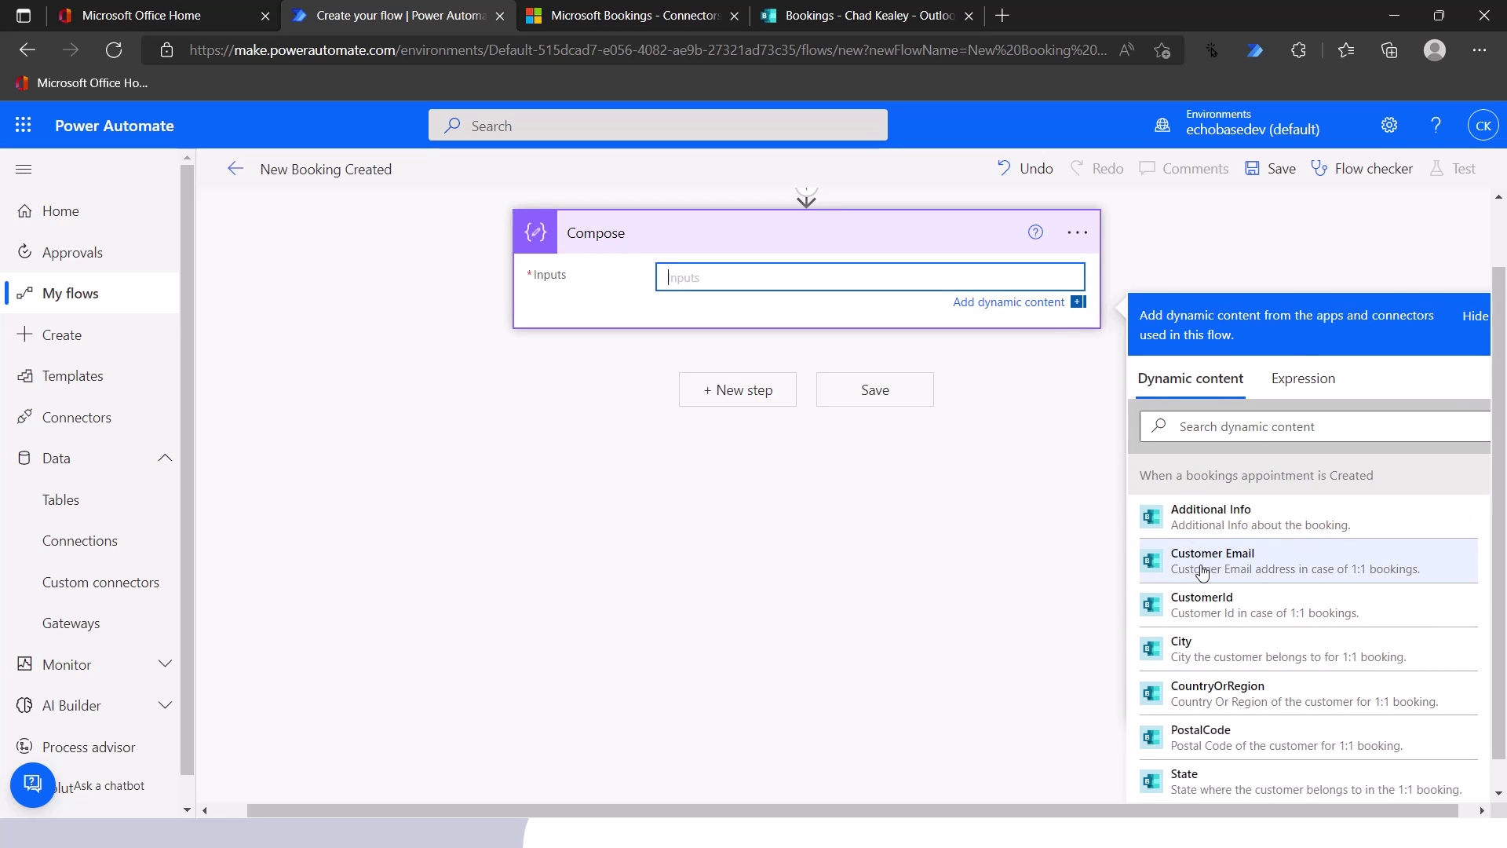
{"action": "scroll", "coordinate": [1213, 616], "scroll_direction": "down", "scroll_amount": 2}
{"action": "scroll", "coordinate": [1224, 616], "scroll_direction": "down", "scroll_amount": 6}
{"action": "scroll", "coordinate": [1232, 610], "scroll_direction": "down", "scroll_amount": 5}
{"action": "scroll", "coordinate": [1230, 604], "scroll_direction": "down", "scroll_amount": 5}
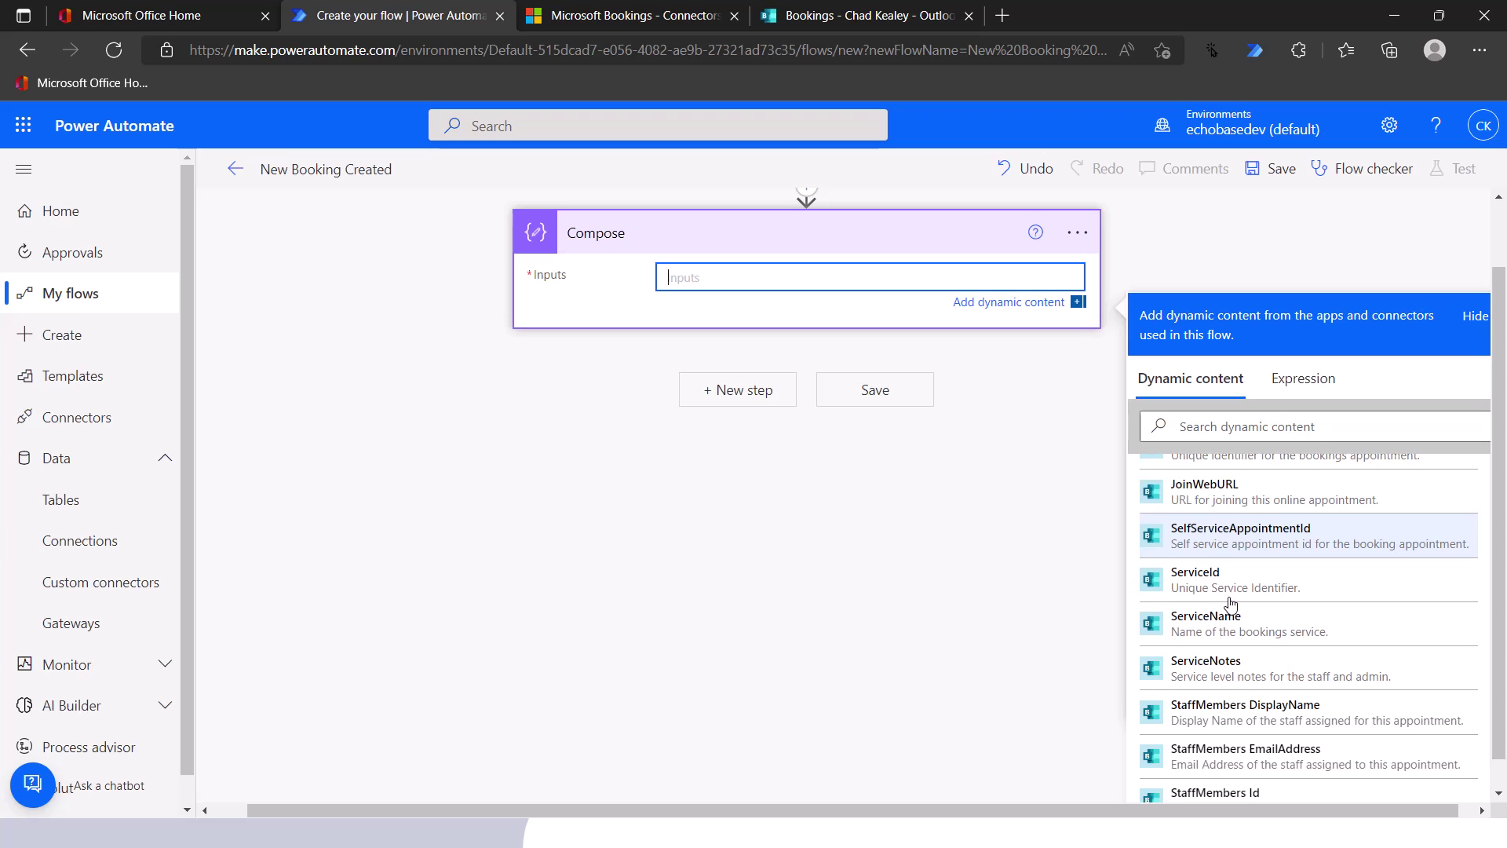
{"action": "scroll", "coordinate": [1231, 605], "scroll_direction": "down", "scroll_amount": 2}
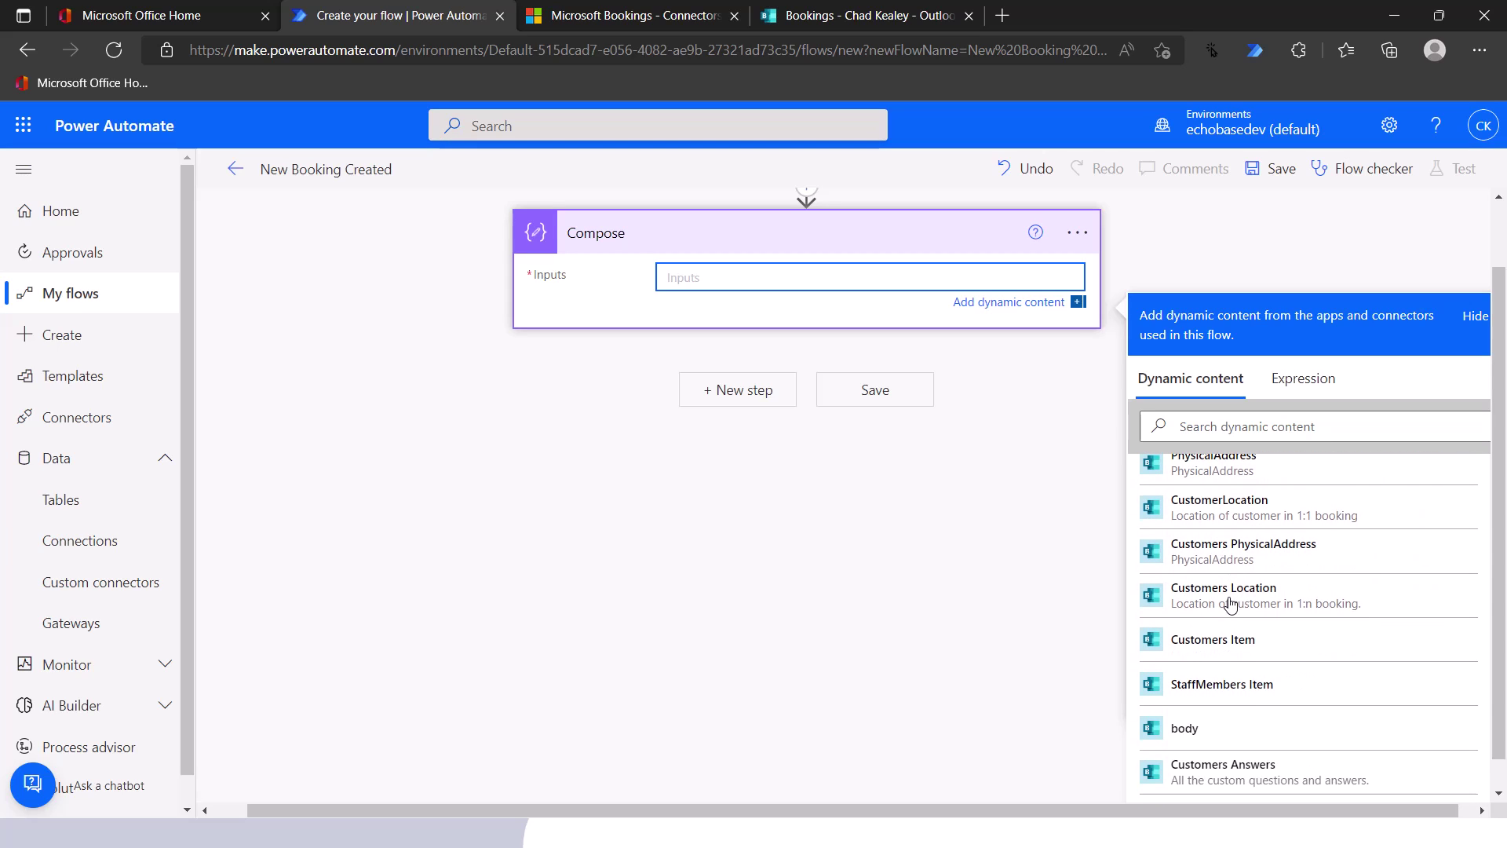
{"action": "left_click", "coordinate": [1181, 730]}
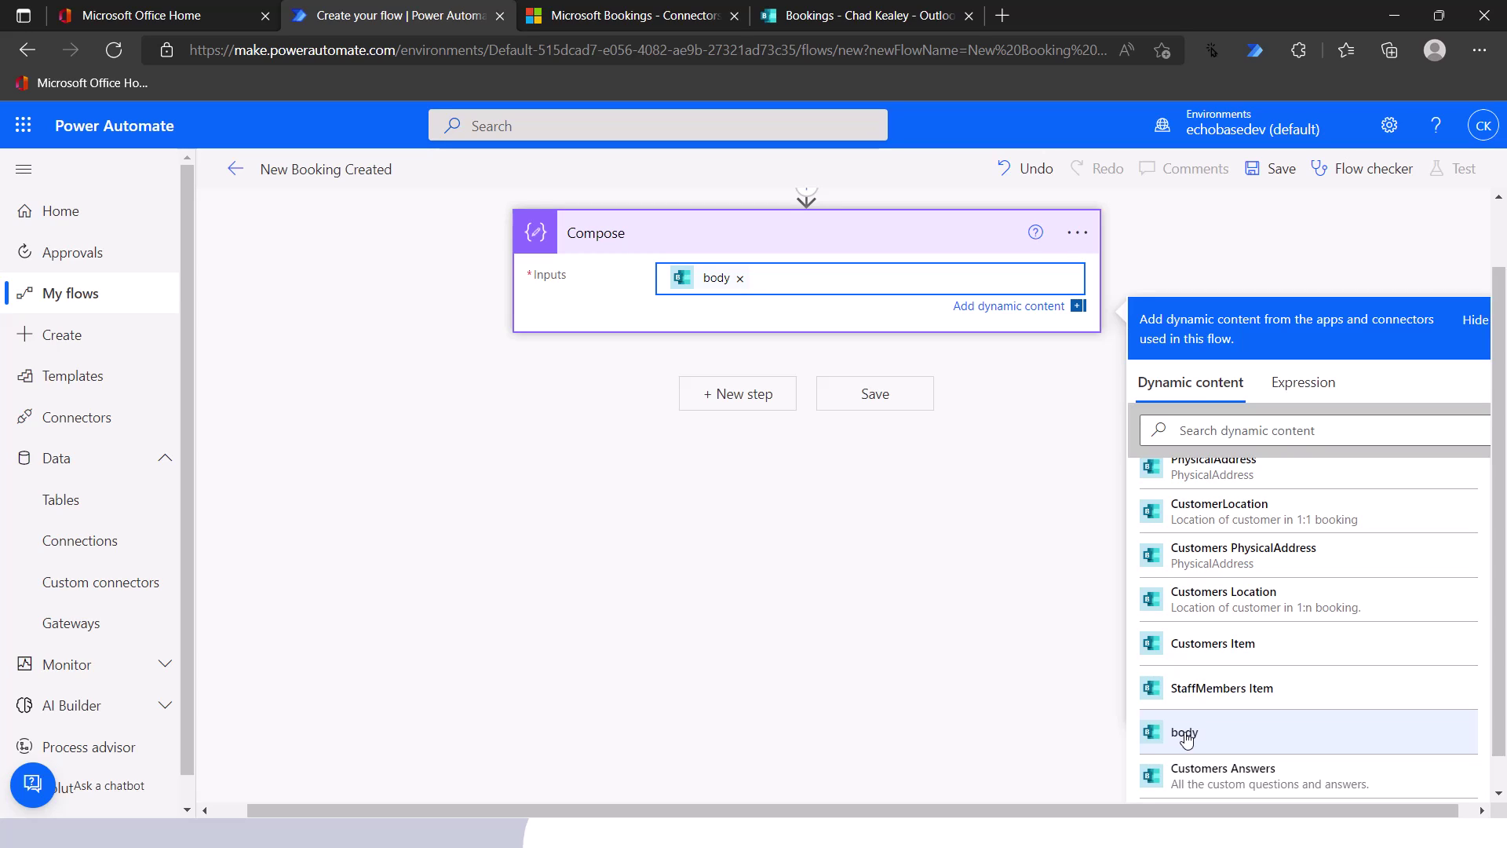
{"action": "left_click", "coordinate": [1289, 178]}
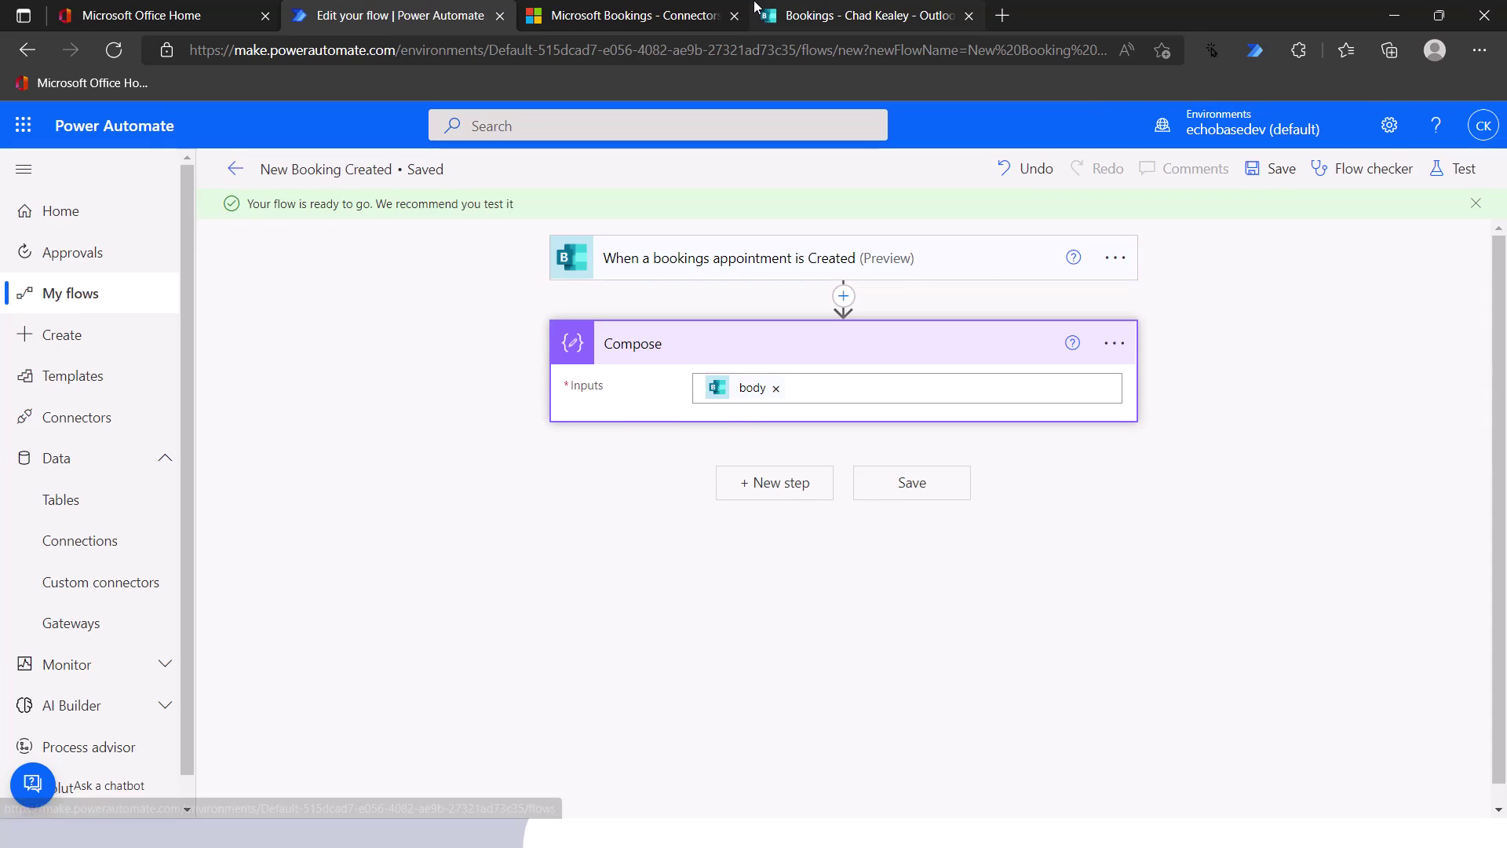
- From the Office Home window, load the Personal Counseling bookings URL in a new Edge tab with the signed-in account
{"action": "key", "text": "alt+Tab"}
{"action": "key", "text": "Tab"}
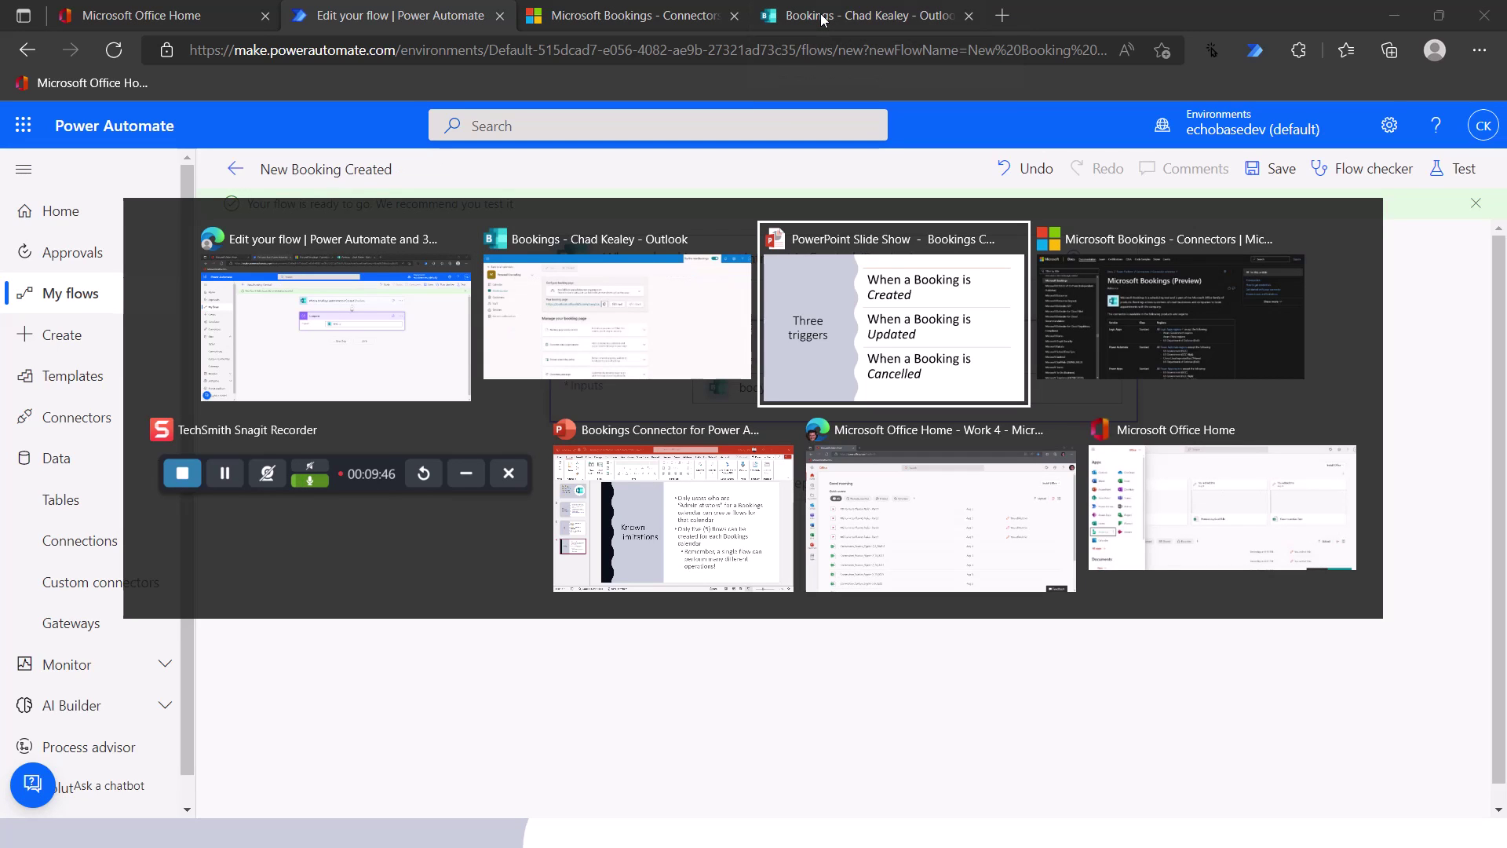
{"action": "key", "text": "Tab"}
{"action": "key", "text": "Tab"}
{"action": "key", "text": "Tab"}
{"action": "key", "text": "Tab"}
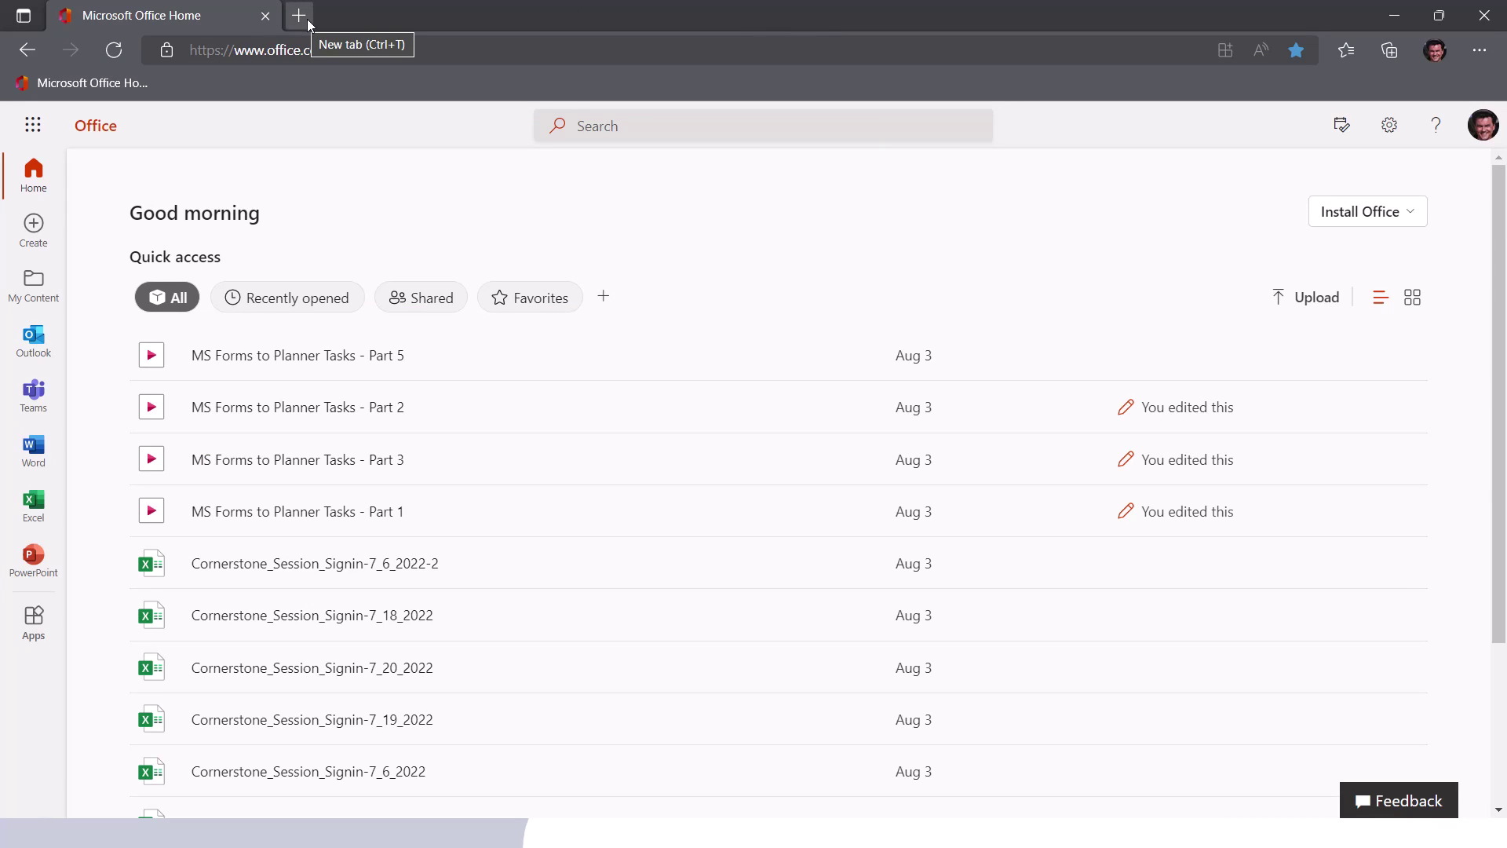
{"action": "left_click", "coordinate": [299, 16]}
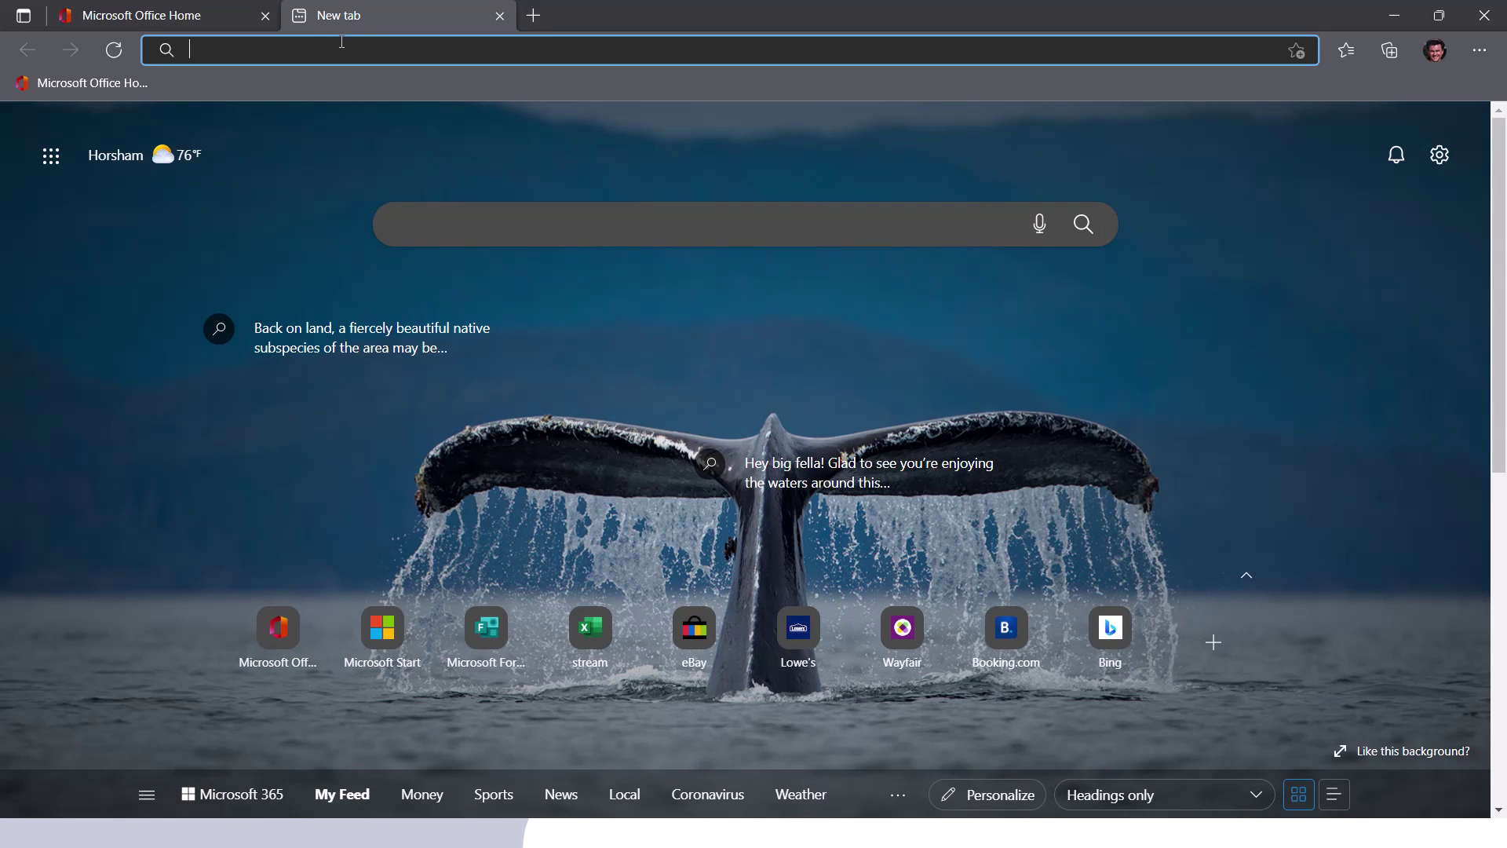
{"action": "key", "text": "ctrl+v"}
{"action": "key", "text": "Return"}
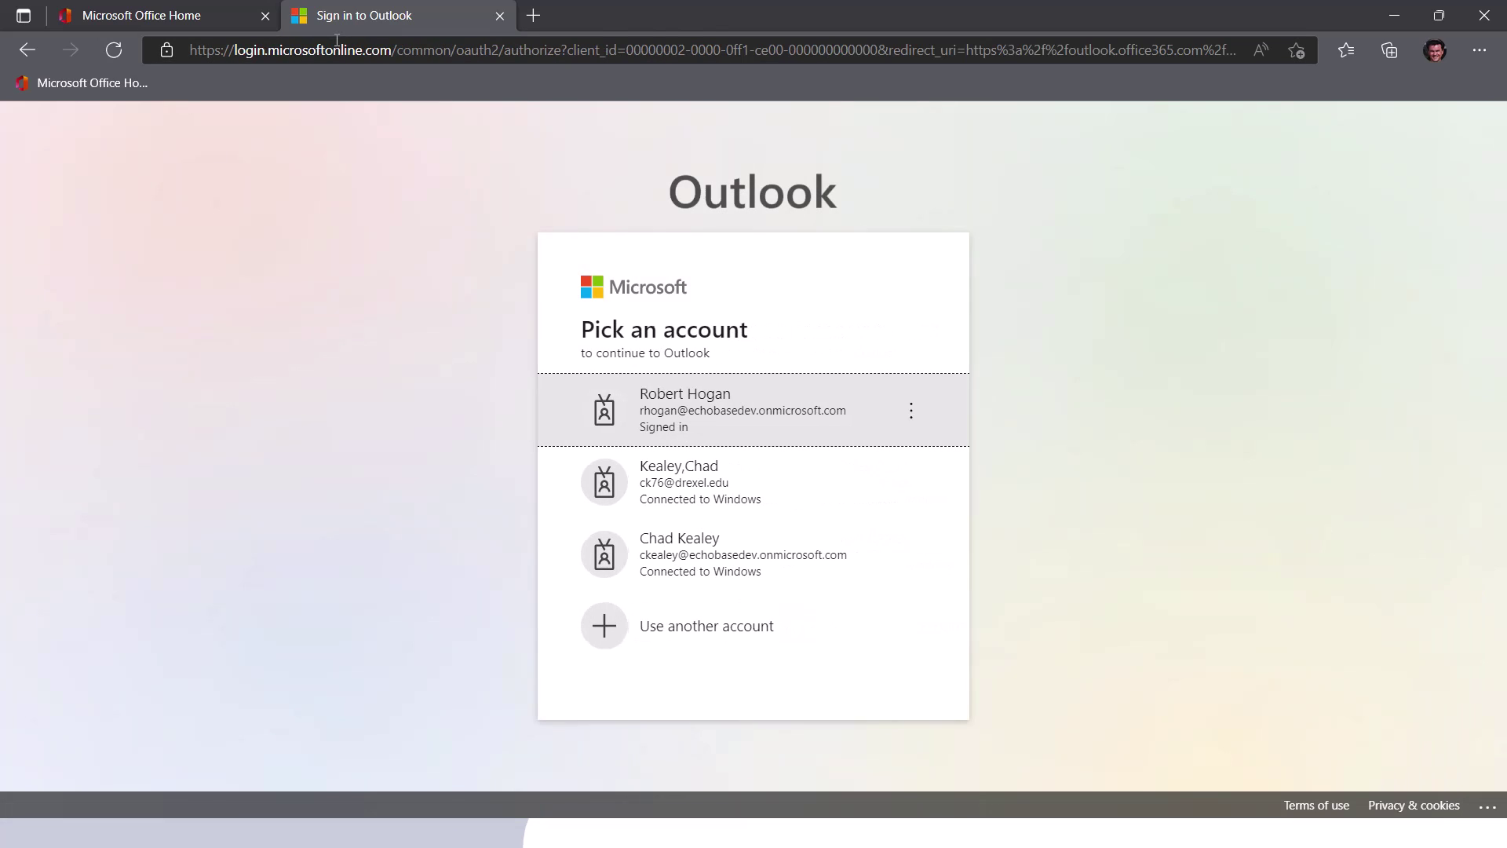
{"action": "left_click", "coordinate": [670, 403]}
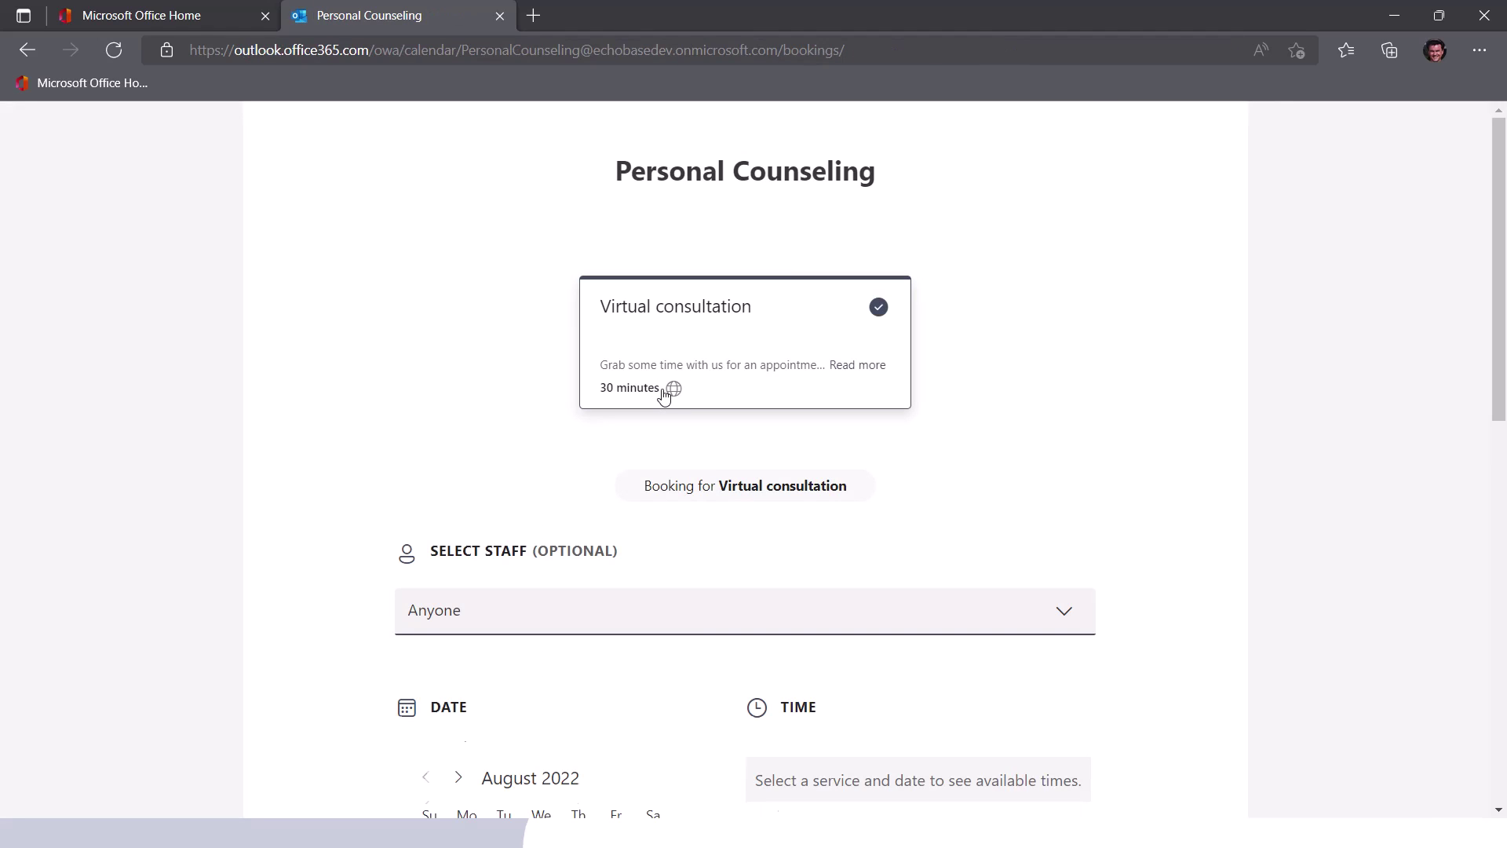
- Pick Monday, August 29, 2022 at 10:00 AM for the Virtual consultation
{"action": "left_click", "coordinate": [695, 318]}
{"action": "scroll", "coordinate": [788, 511], "scroll_direction": "down", "scroll_amount": 4}
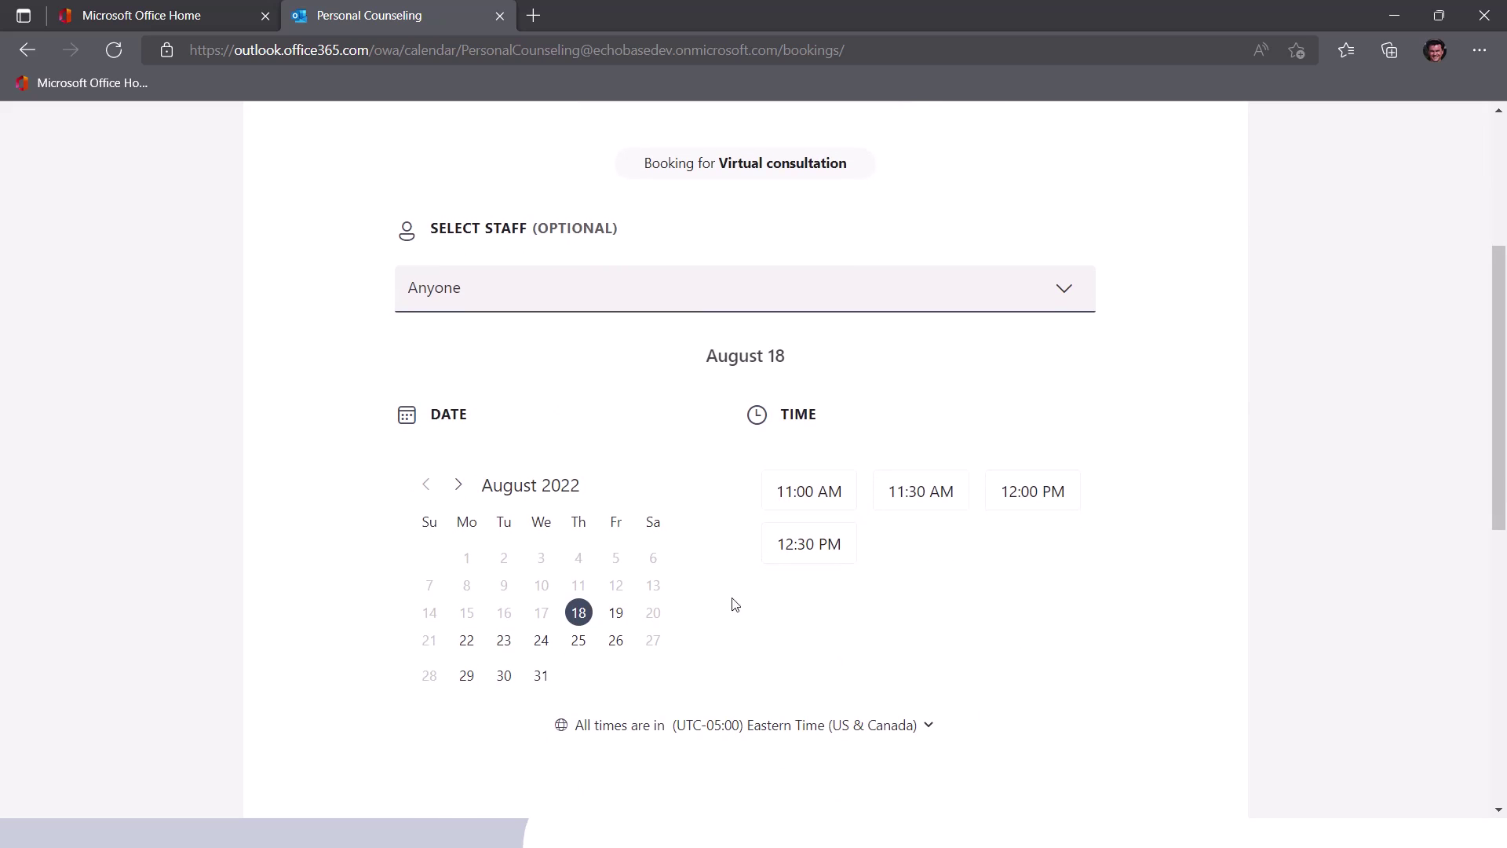
{"action": "left_click", "coordinate": [467, 679]}
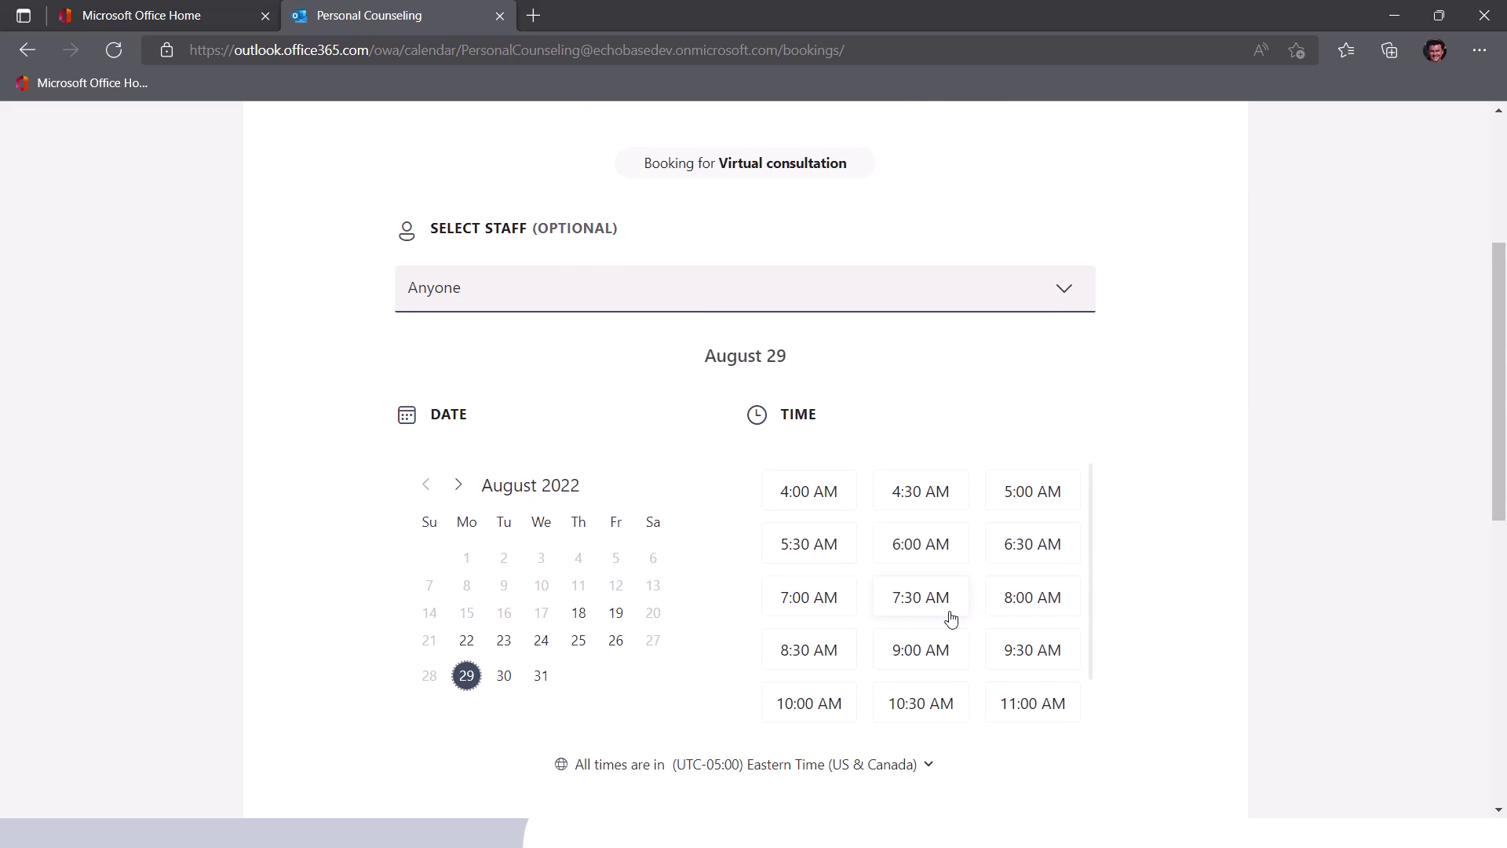
{"action": "scroll", "coordinate": [940, 651], "scroll_direction": "down", "scroll_amount": 1}
{"action": "left_click", "coordinate": [837, 665]}
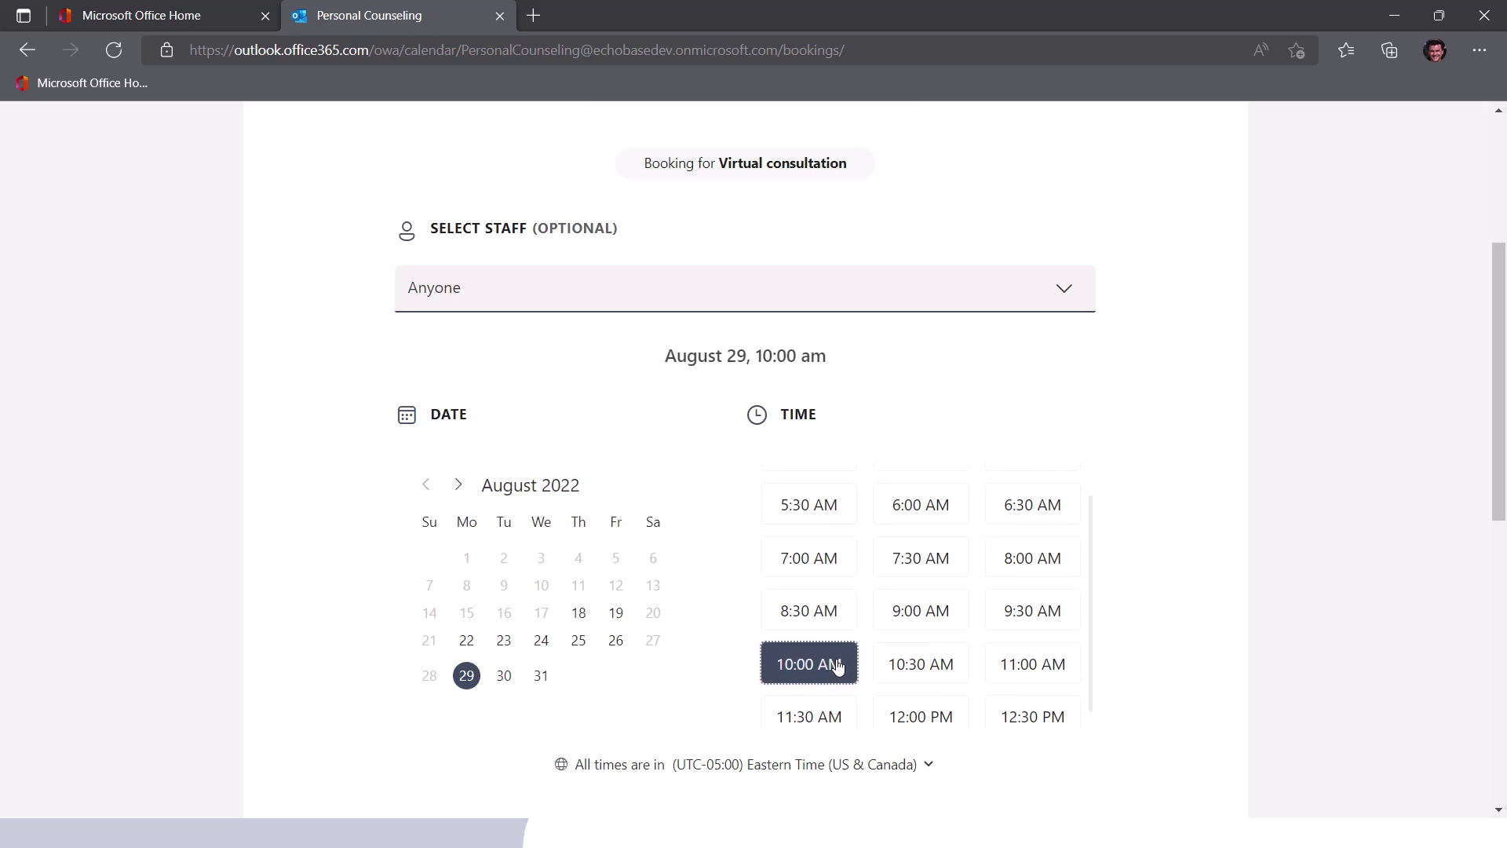
{"action": "scroll", "coordinate": [755, 610], "scroll_direction": "down", "scroll_amount": 5}
- Enter the customer's name and saved e-mail address, then submit the booking
{"action": "left_click", "coordinate": [445, 650]}
{"action": "key", "text": "Tab"}
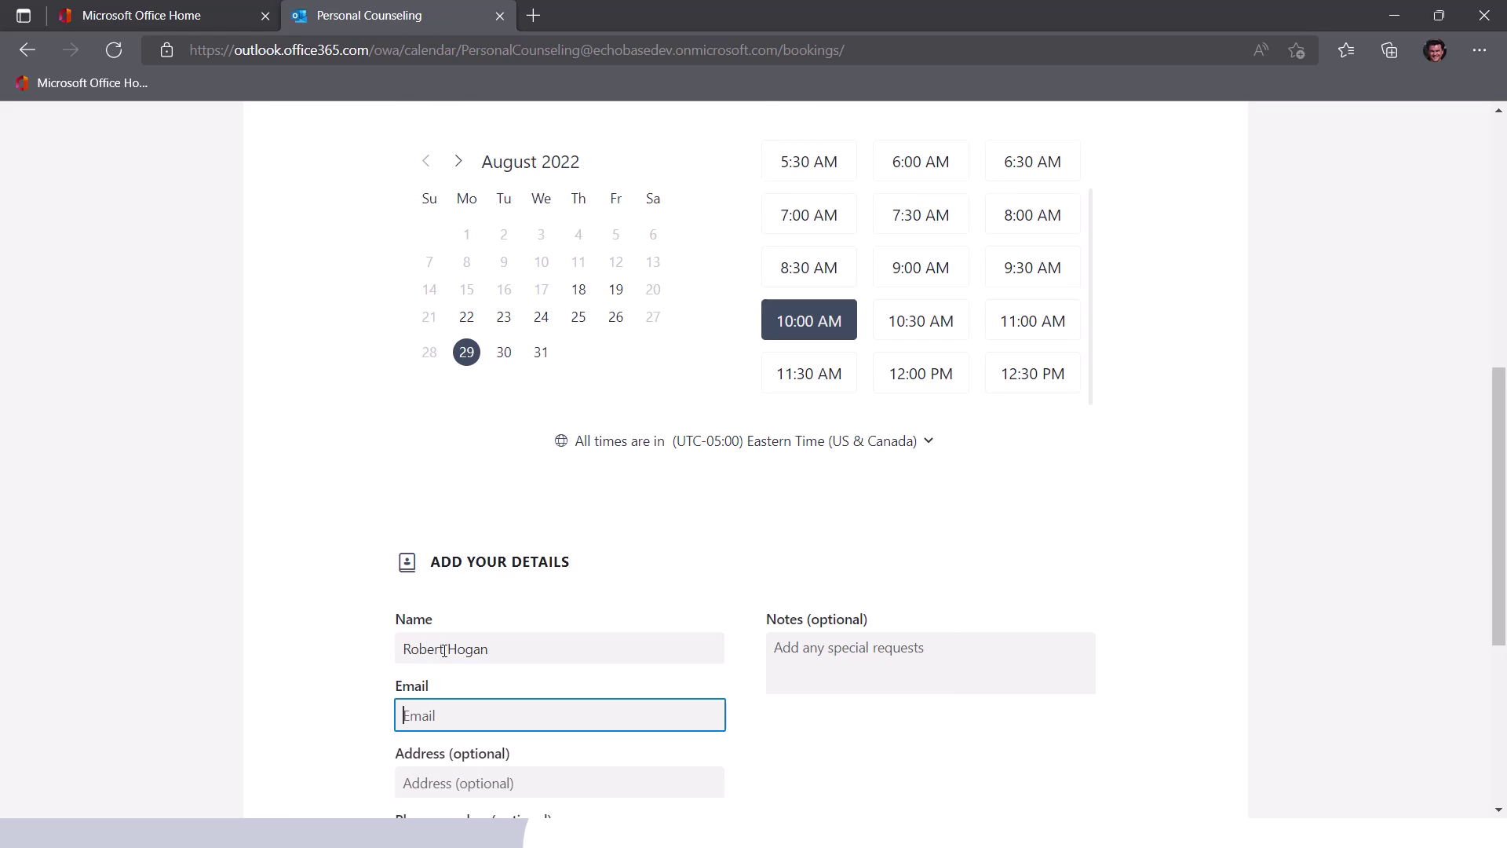
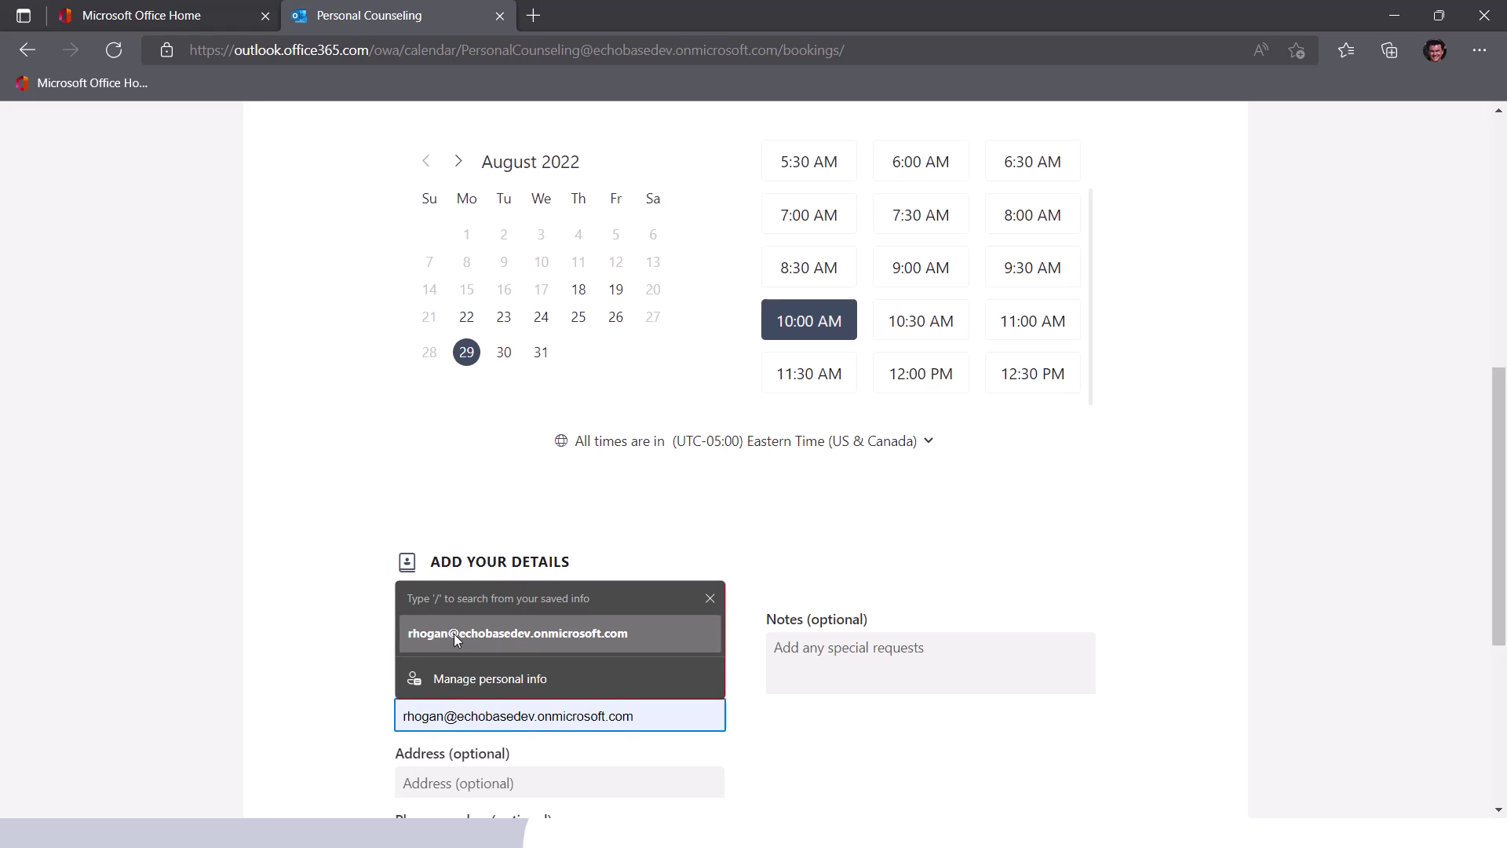
{"action": "left_click", "coordinate": [454, 633]}
{"action": "left_click", "coordinate": [789, 749]}
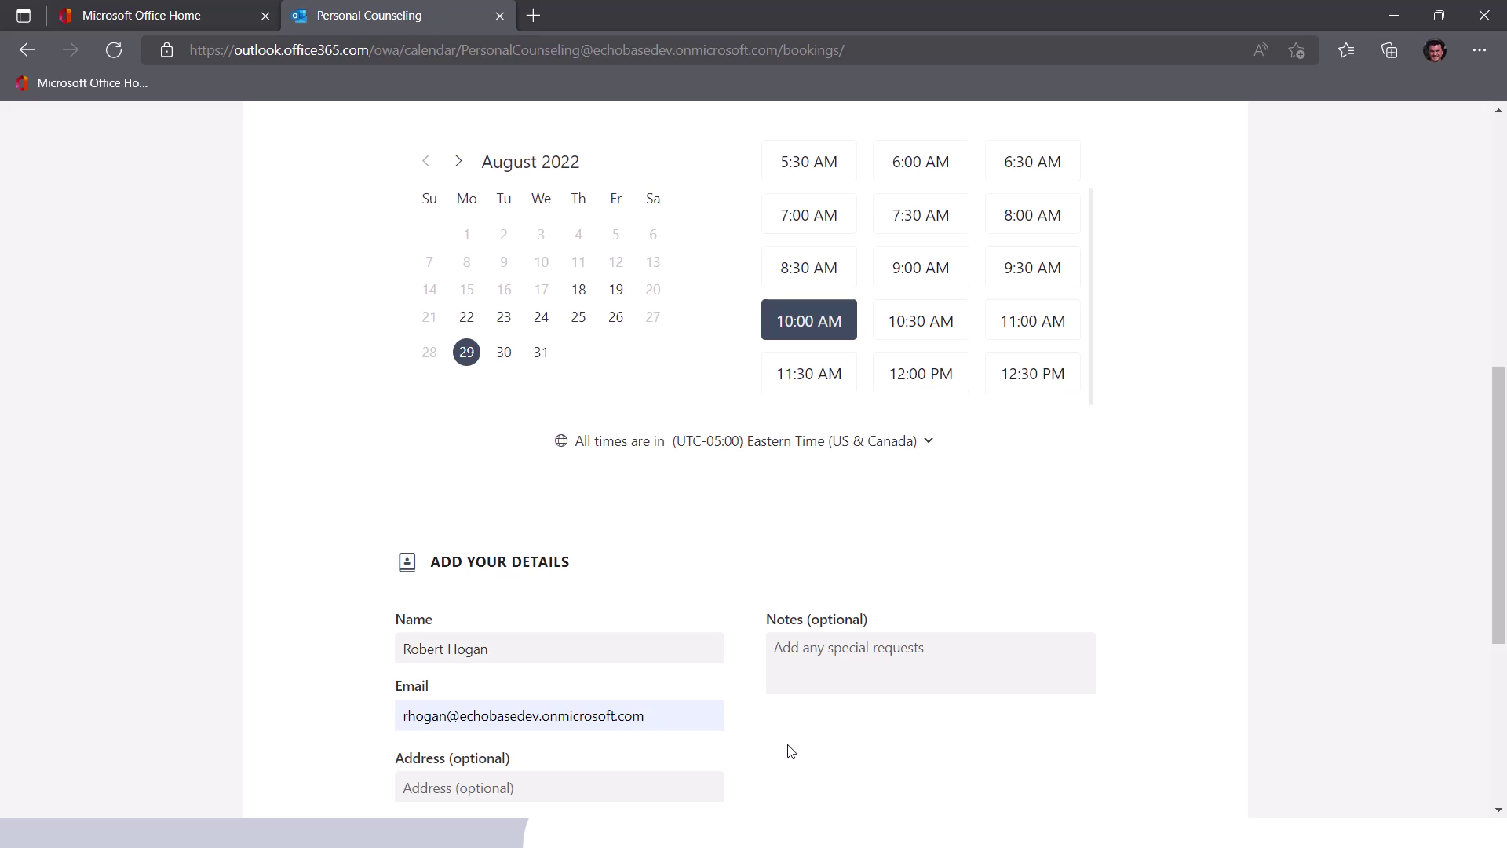
{"action": "scroll", "coordinate": [793, 746], "scroll_direction": "down", "scroll_amount": 3}
{"action": "left_click", "coordinate": [760, 722]}
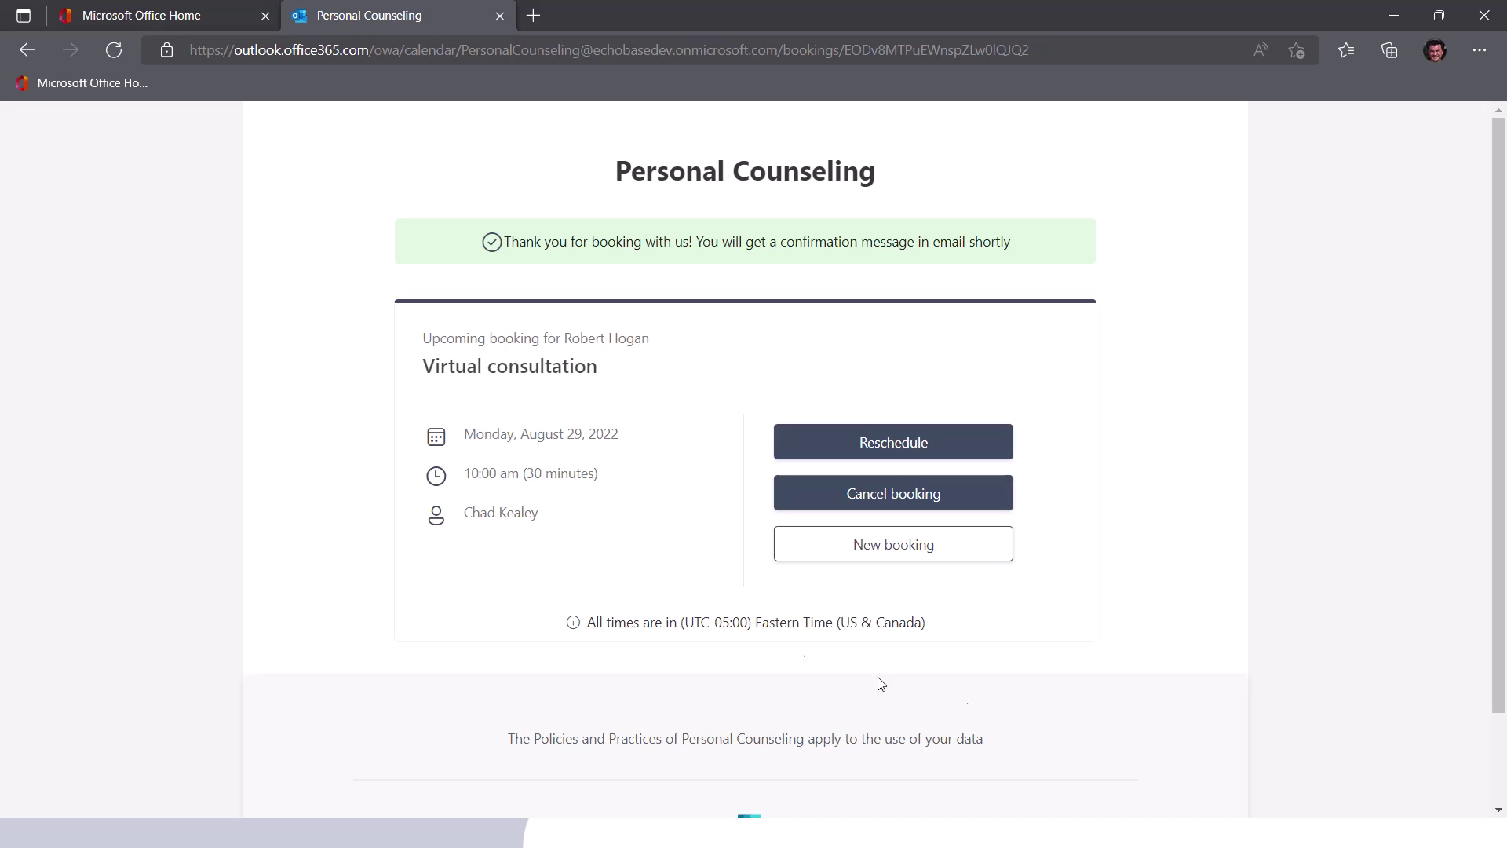
- Open the Personal Counseling 'Confirmed: Virtual consultation' e-mail in Outlook and review its August 29 details
{"action": "left_click", "coordinate": [142, 20]}
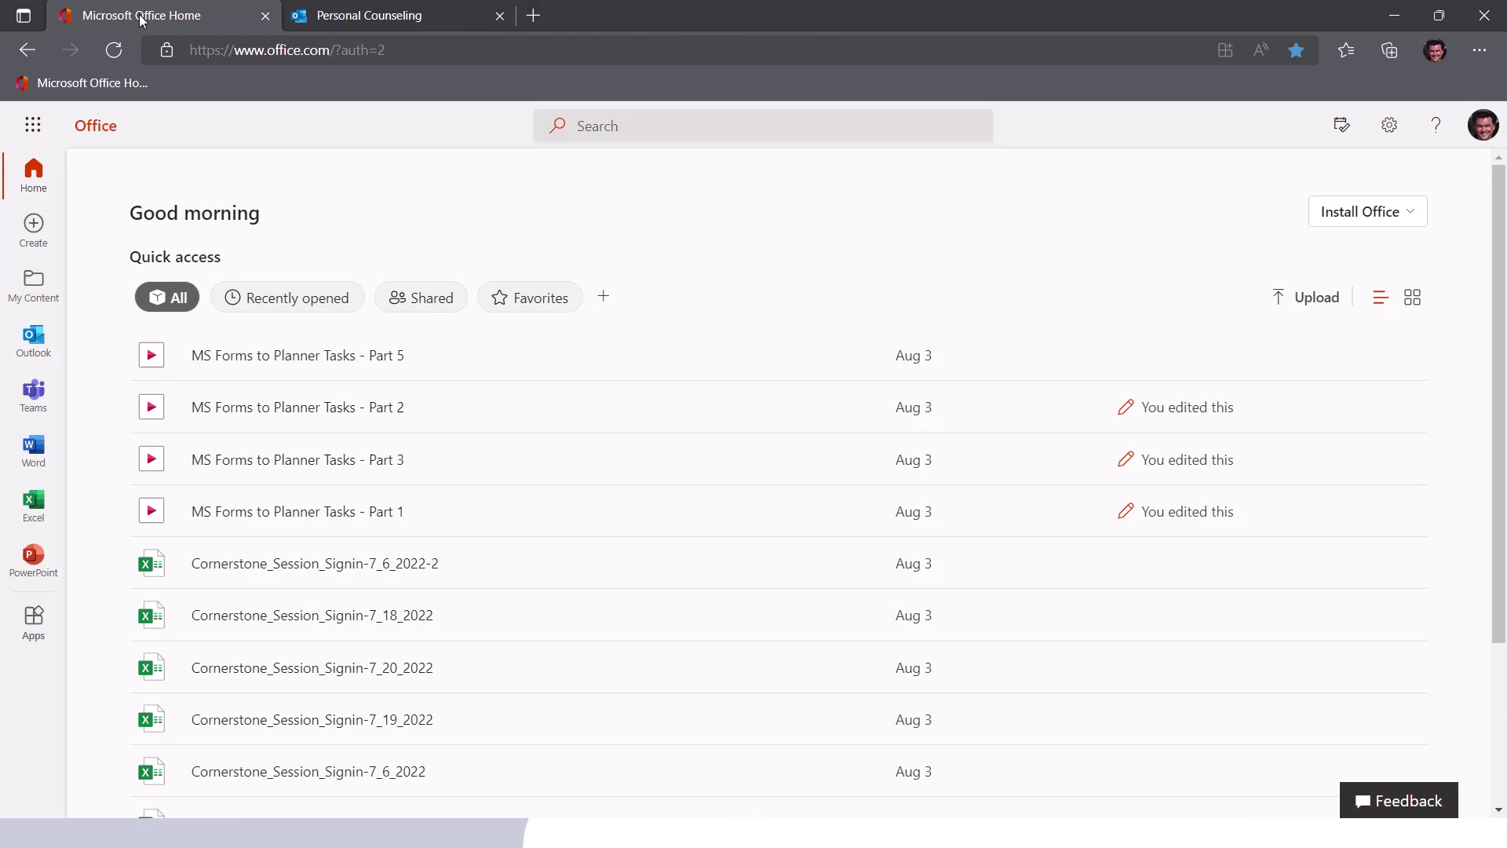
{"action": "left_click", "coordinate": [54, 346]}
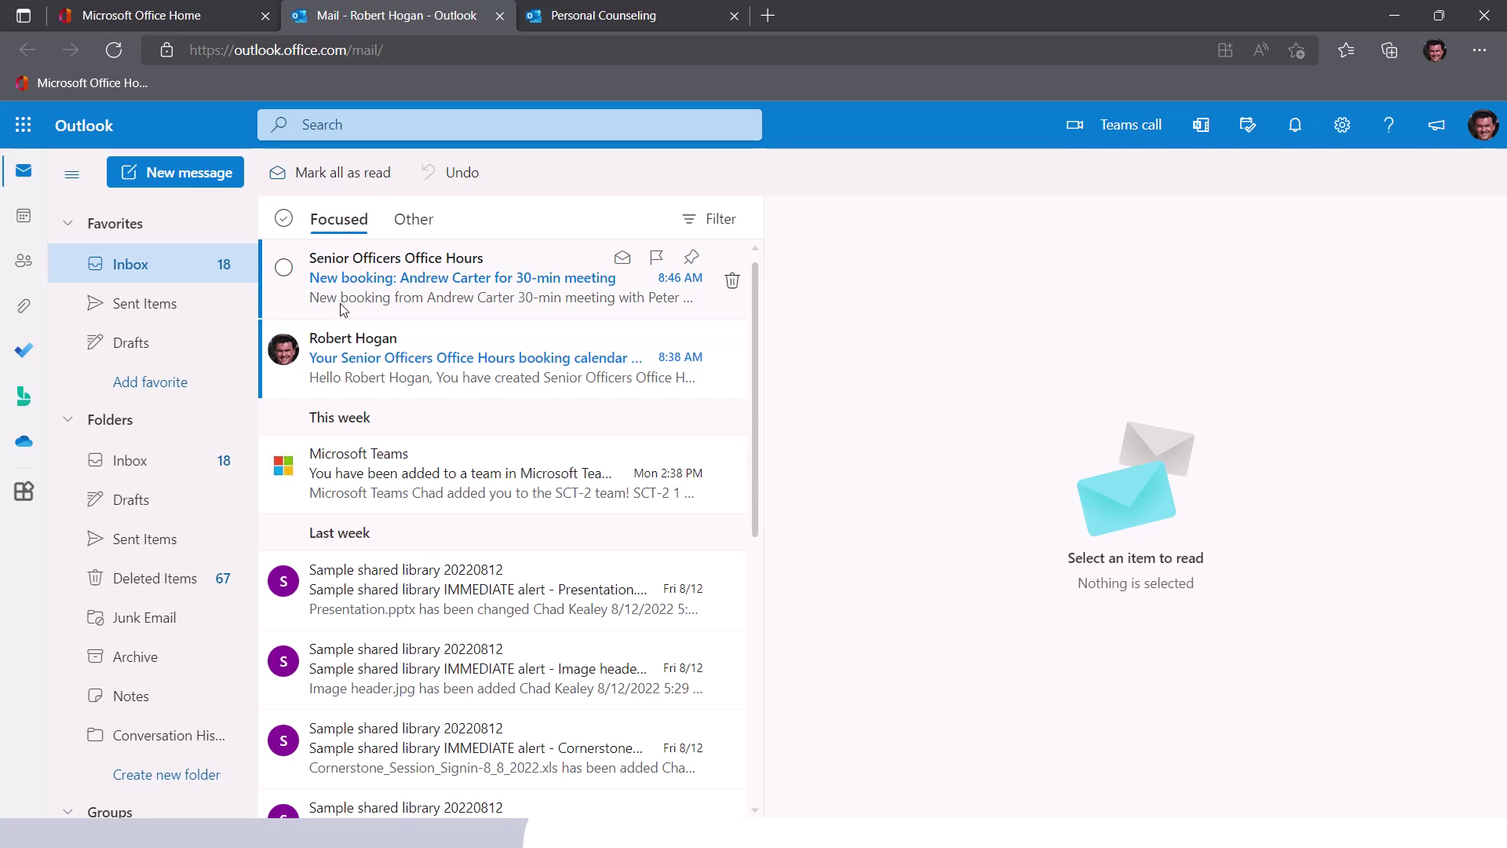
{"action": "left_click", "coordinate": [383, 280]}
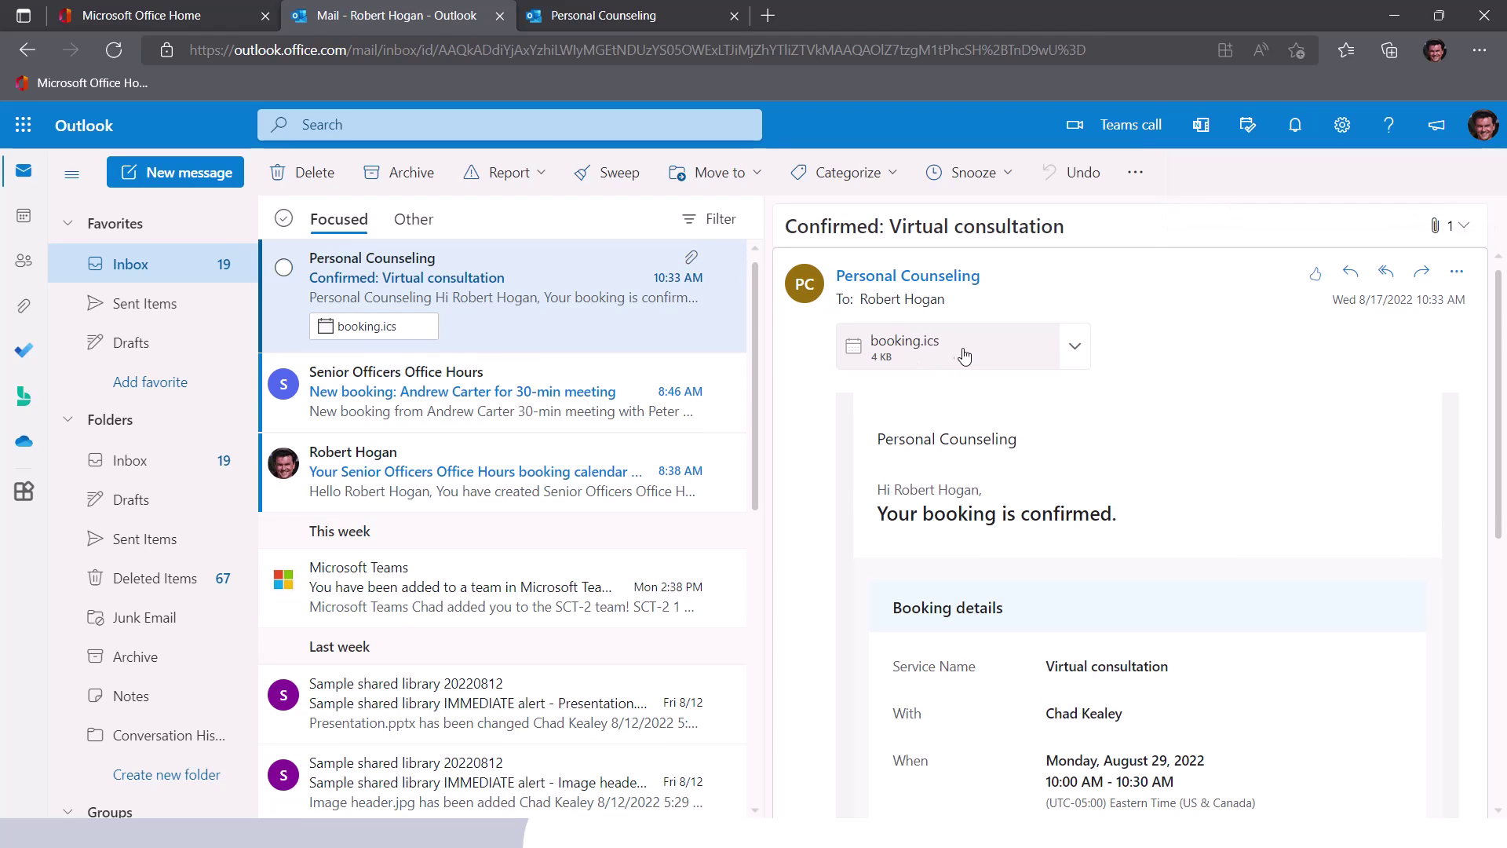
{"action": "scroll", "coordinate": [1131, 588], "scroll_direction": "down", "scroll_amount": 4}
{"action": "scroll", "coordinate": [1099, 612], "scroll_direction": "up", "scroll_amount": 1}
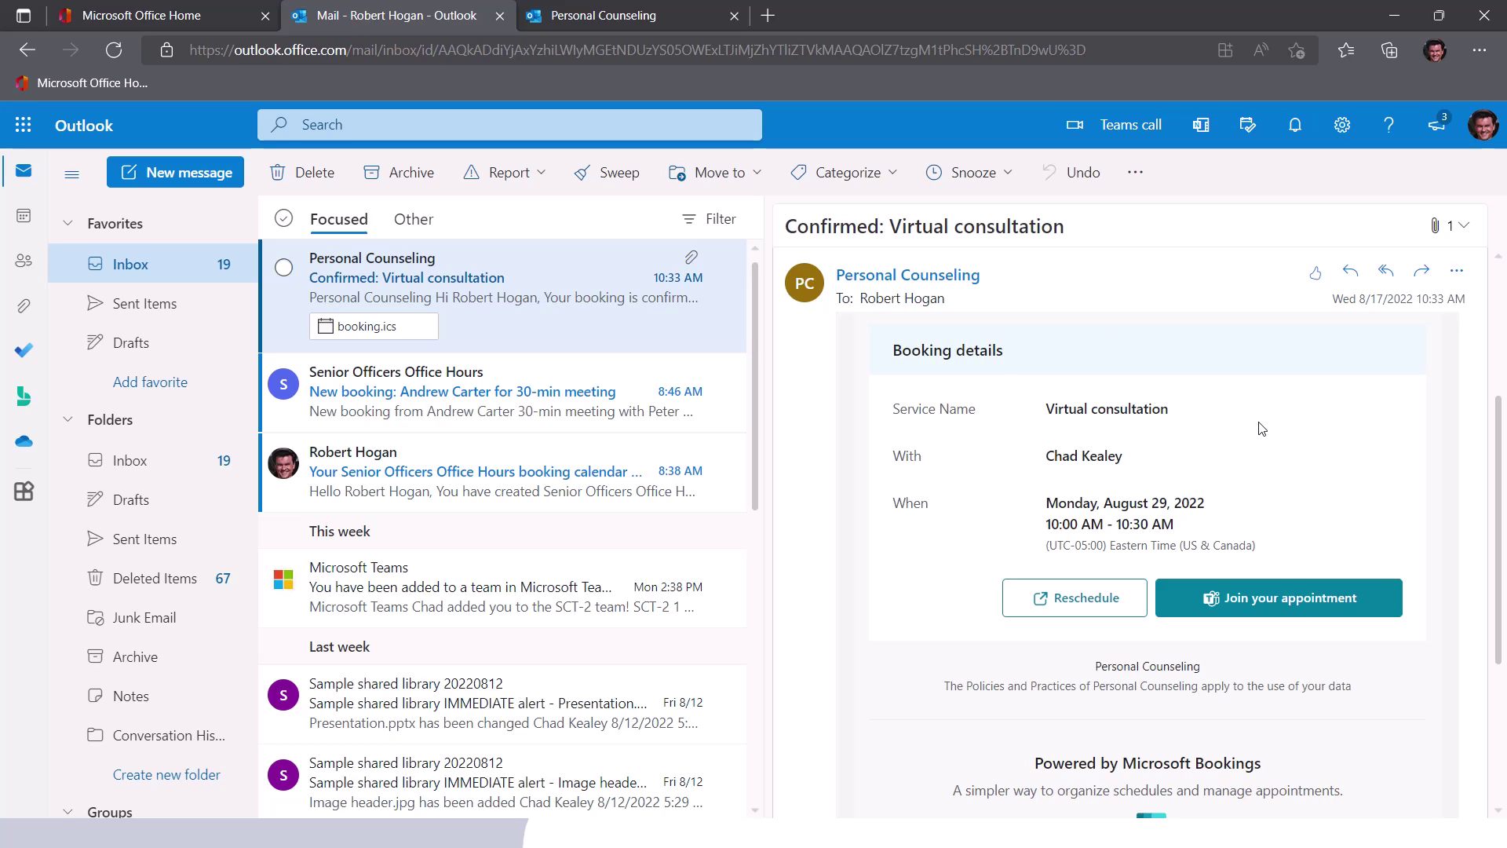
{"action": "scroll", "coordinate": [1242, 451], "scroll_direction": "down", "scroll_amount": 3}
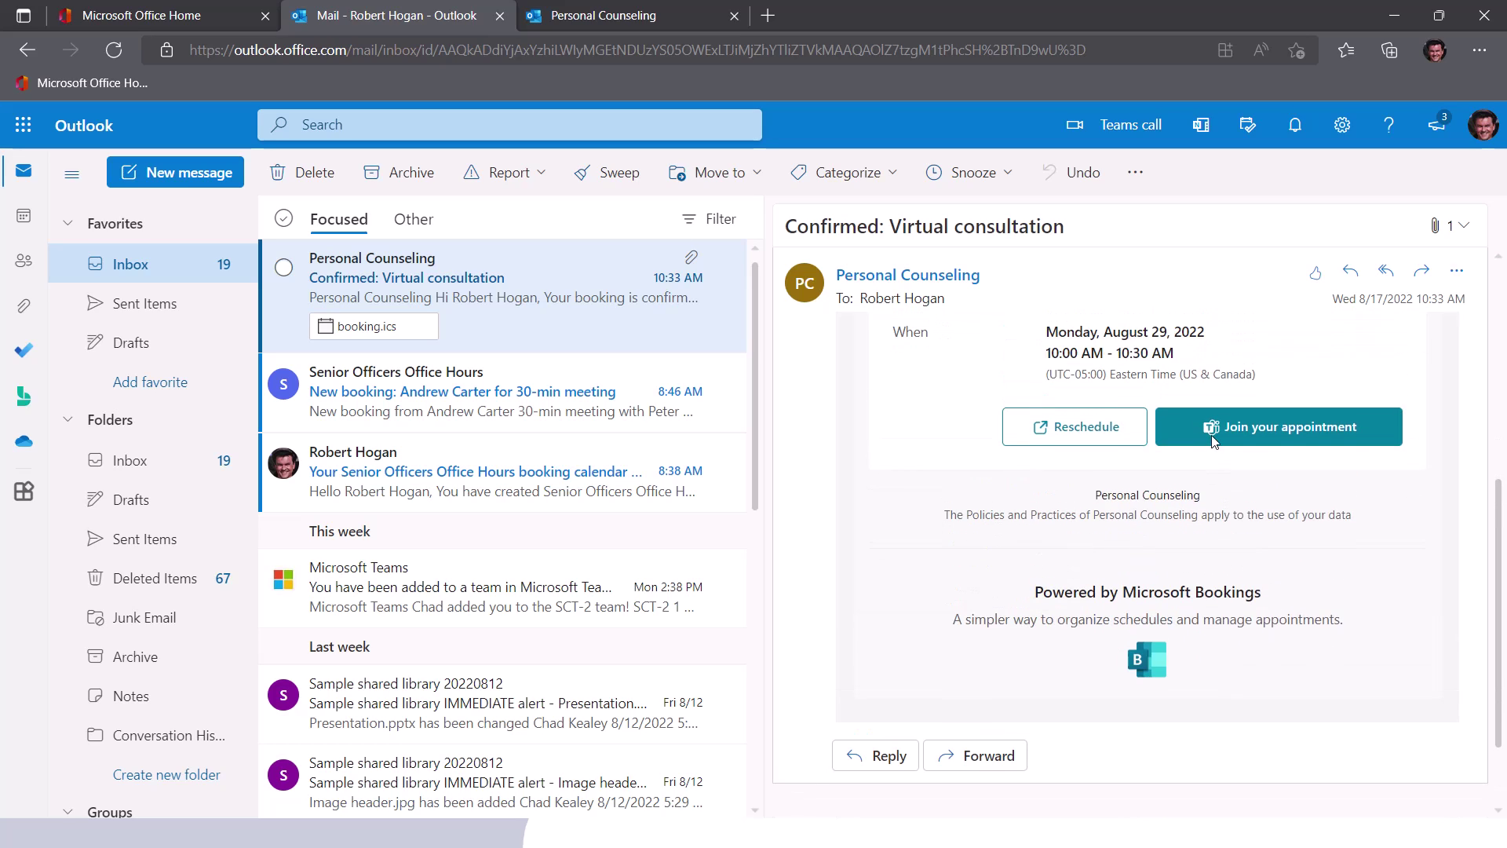
{"action": "scroll", "coordinate": [1212, 441], "scroll_direction": "up", "scroll_amount": 5}
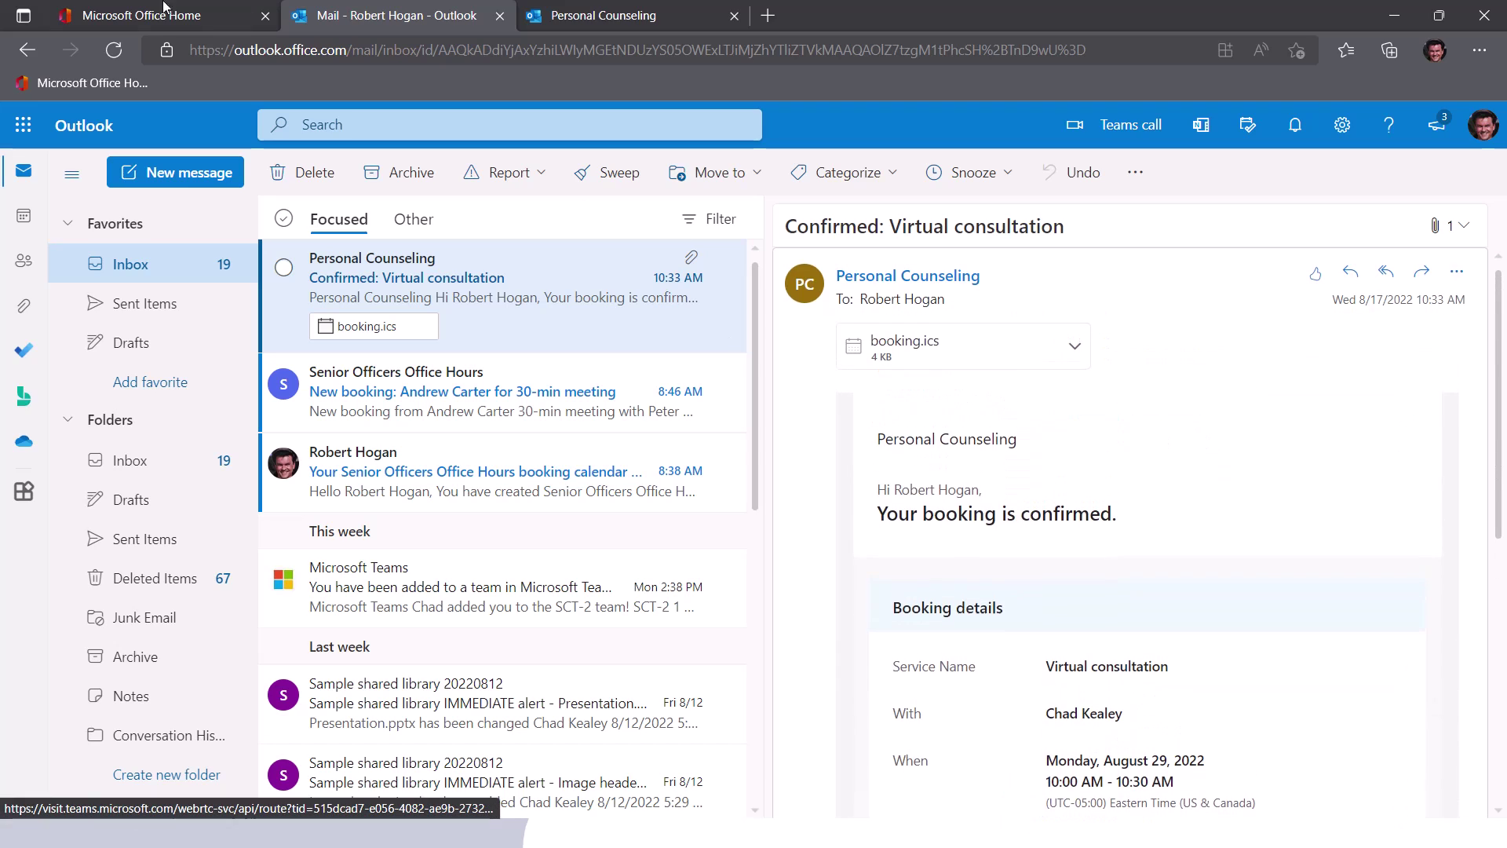
- Open the latest successful New Booking Created run from 28-day history and show Compose's raw inputs JSON
{"action": "left_click", "coordinate": [1400, 13]}
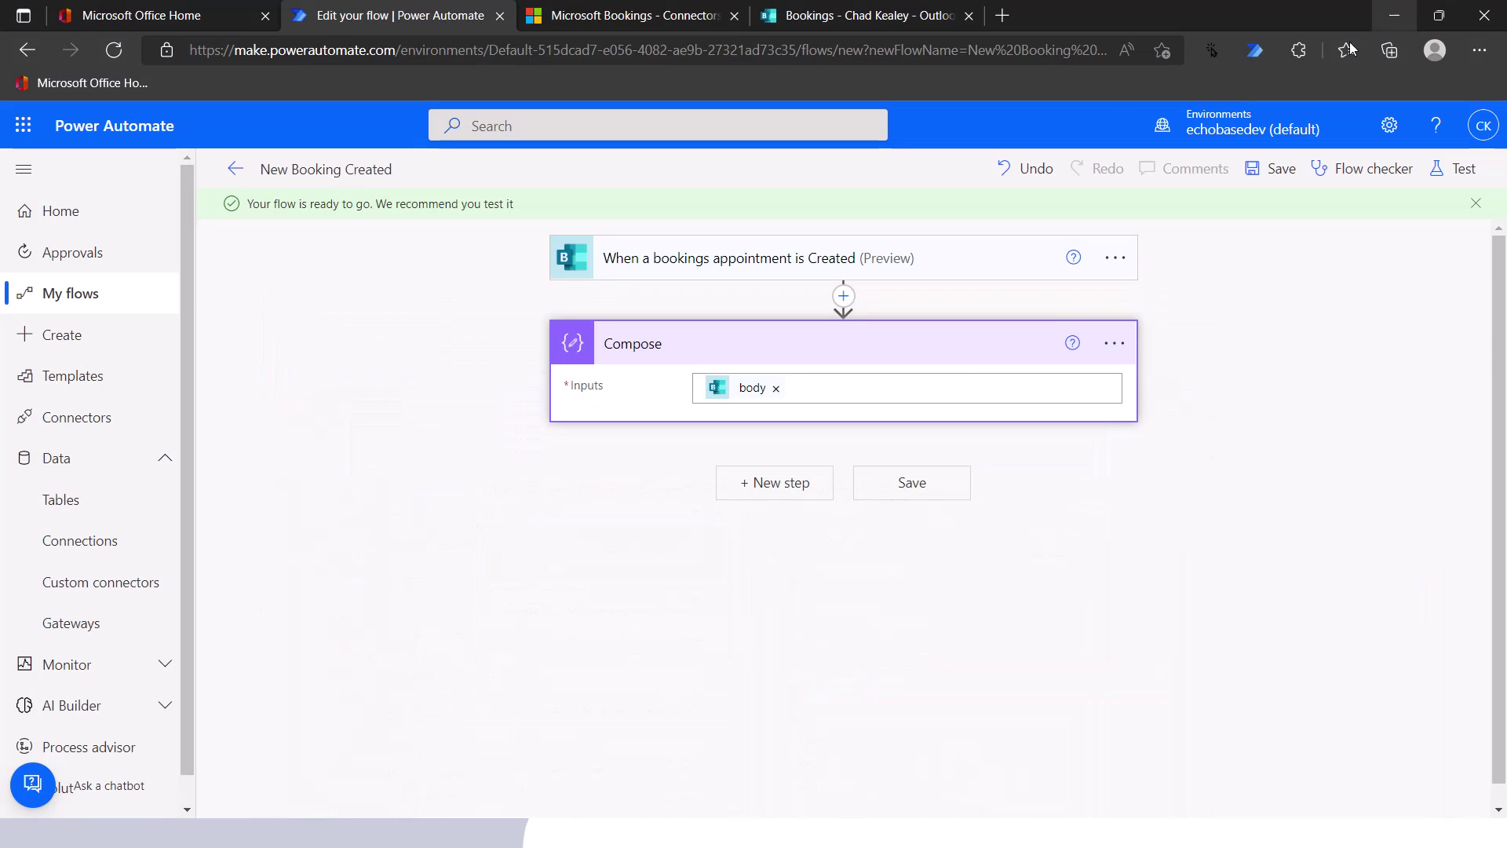
{"action": "left_click", "coordinate": [233, 179]}
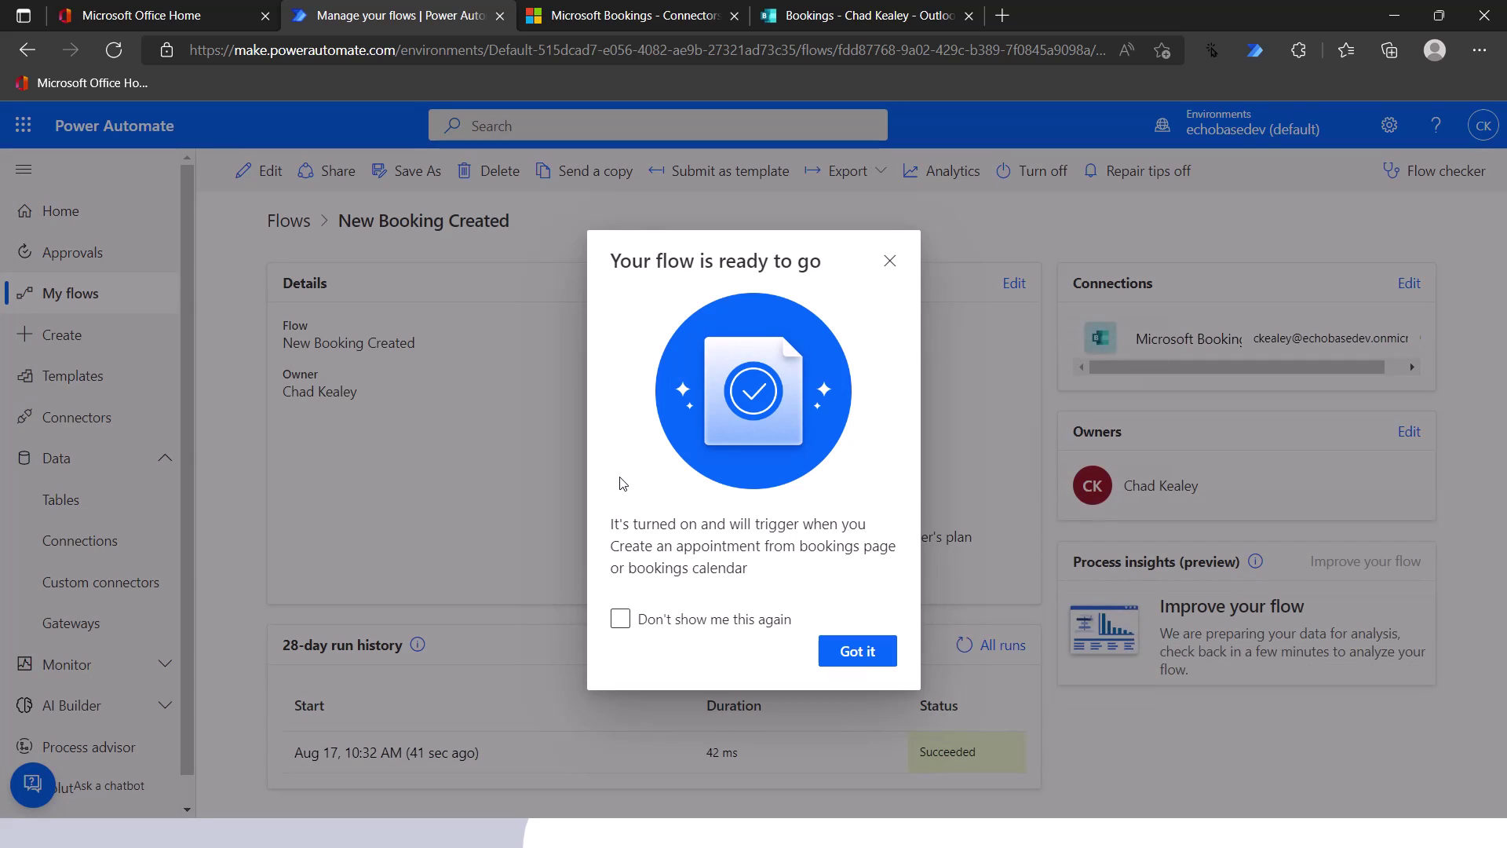
{"action": "left_click", "coordinate": [853, 651]}
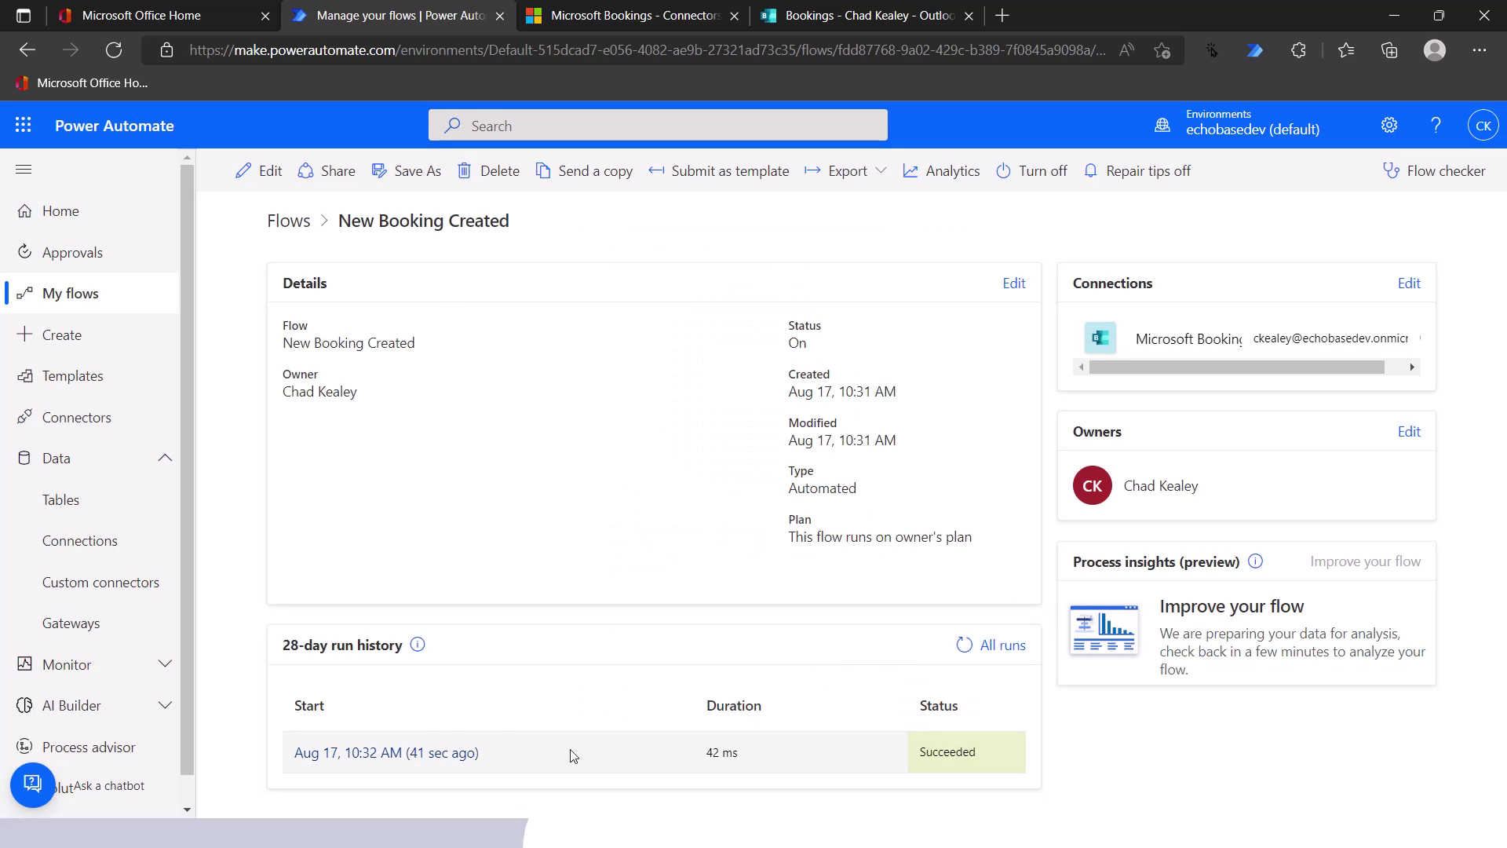
{"action": "left_click", "coordinate": [400, 753]}
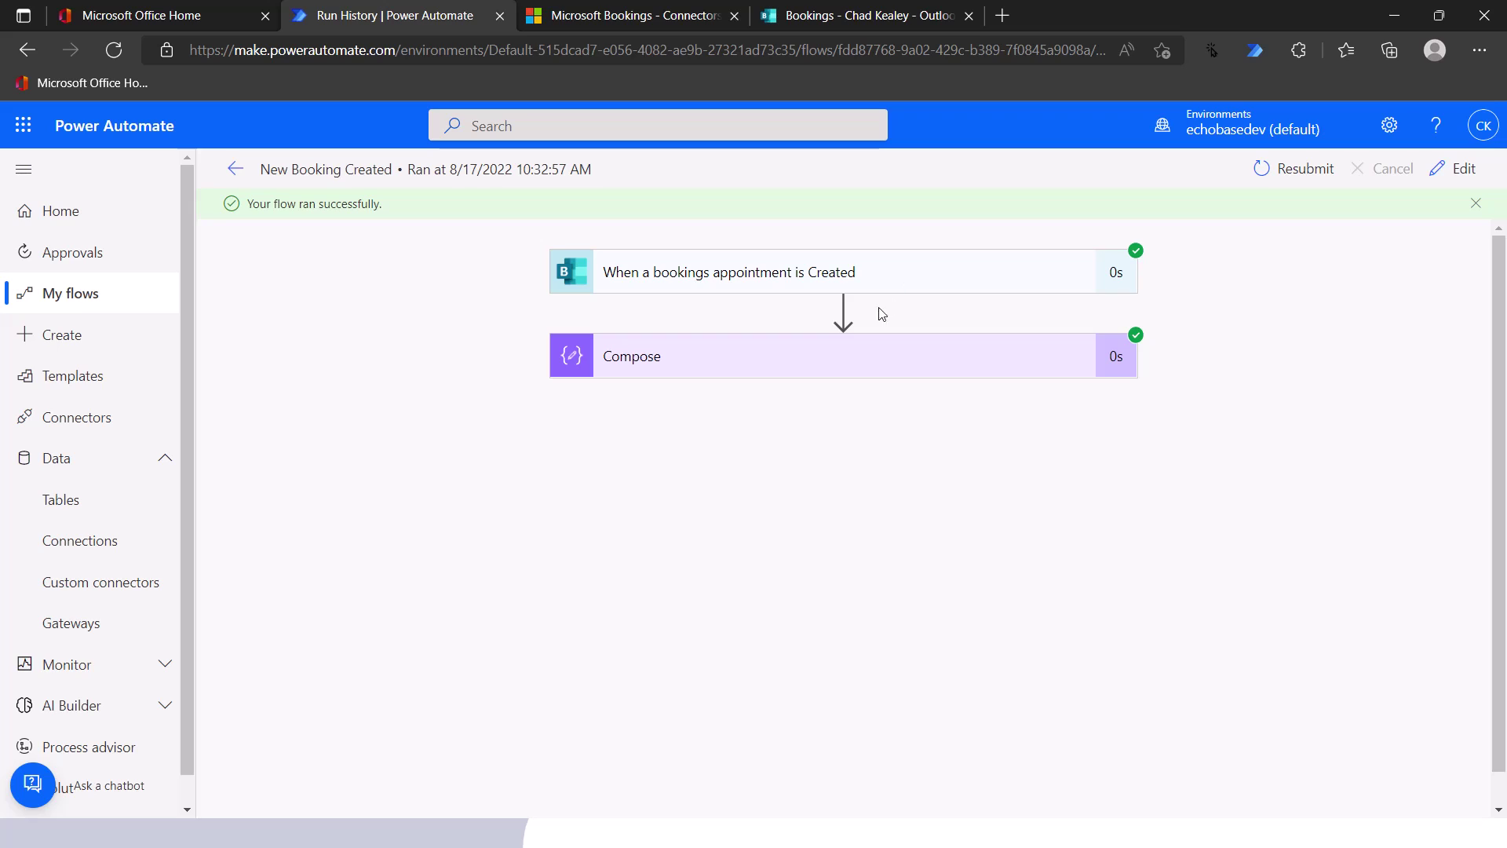
{"action": "left_click", "coordinate": [875, 369]}
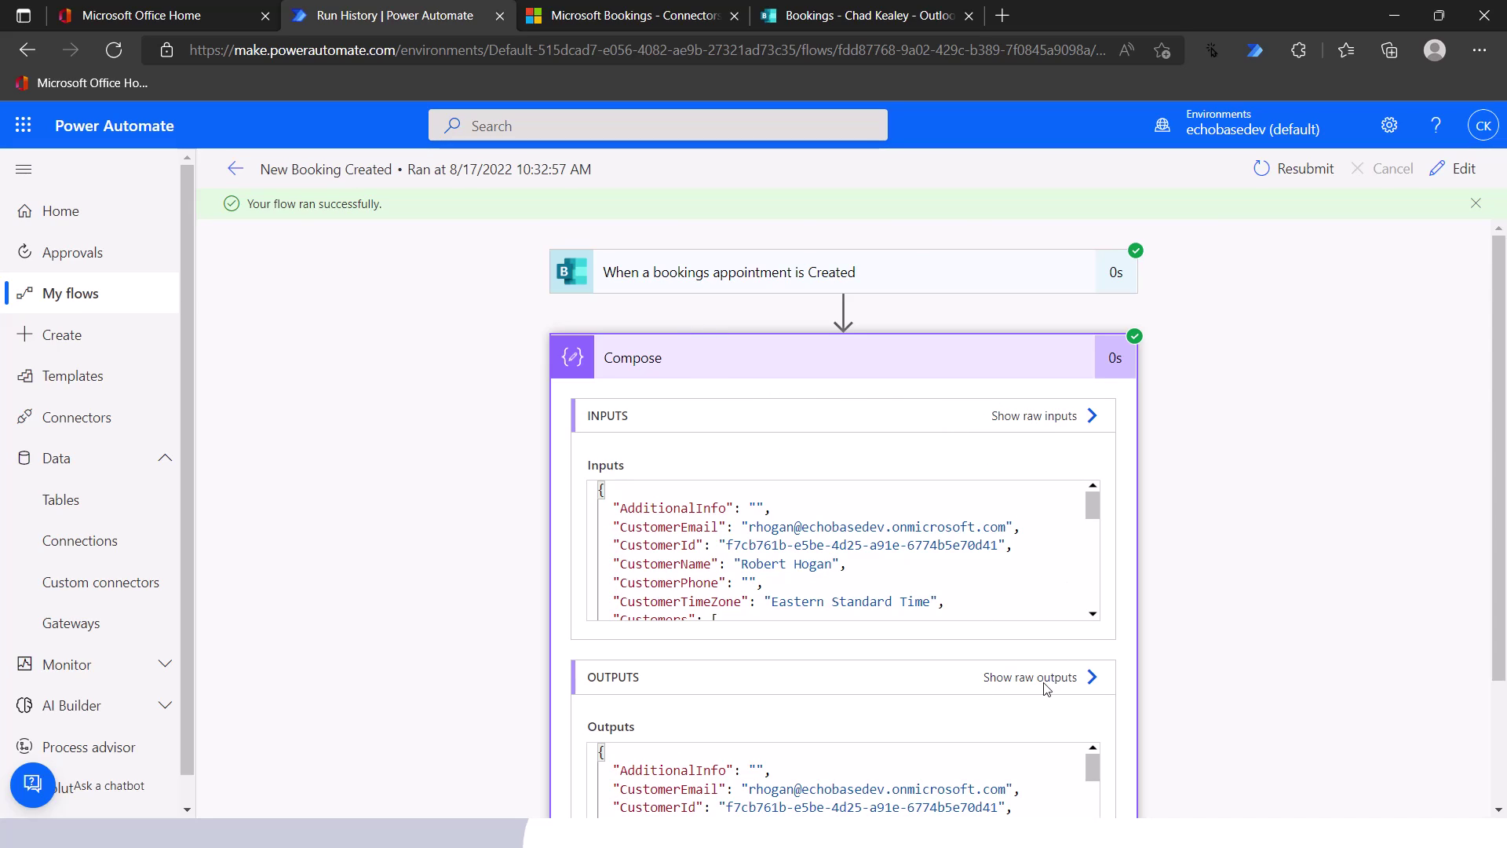
{"action": "left_click", "coordinate": [1039, 422]}
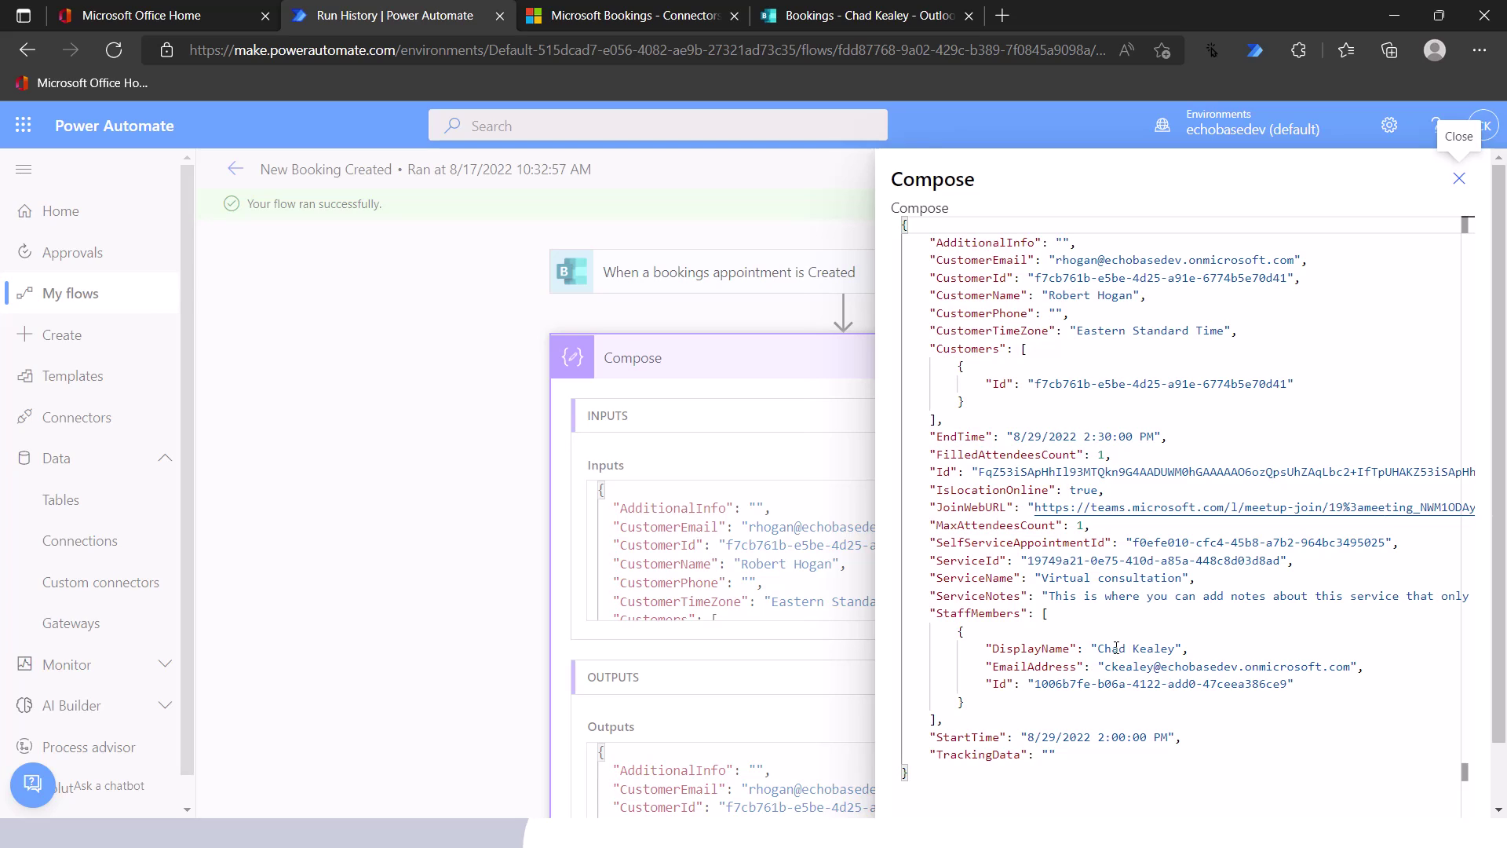
{"action": "left_click", "coordinate": [1456, 185]}
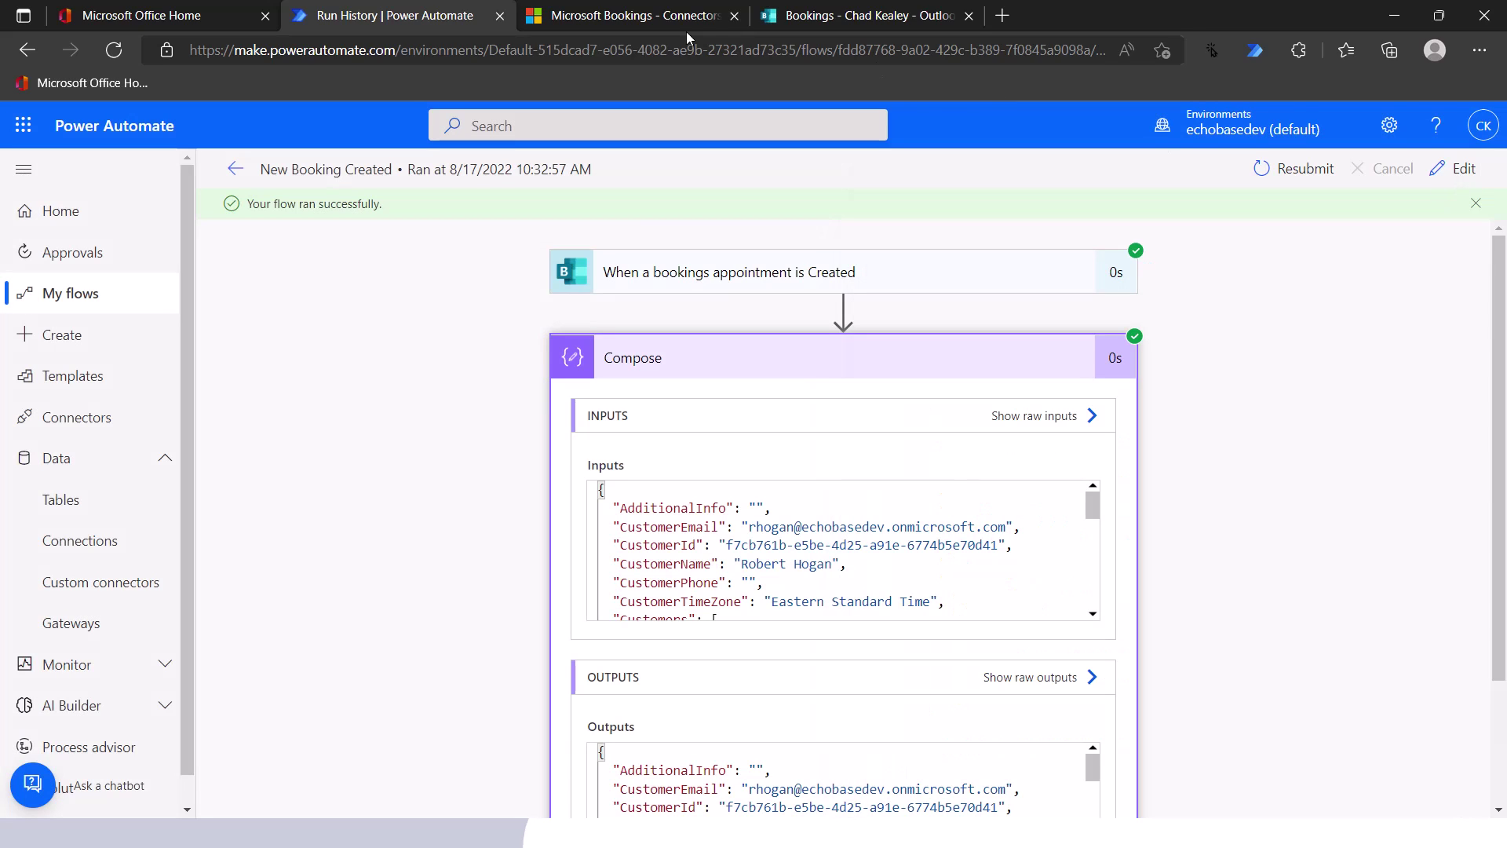
- Advance the slideshow to the Known limitations slide, then return to the Bookings connector docs
{"action": "left_click", "coordinate": [1396, 21]}
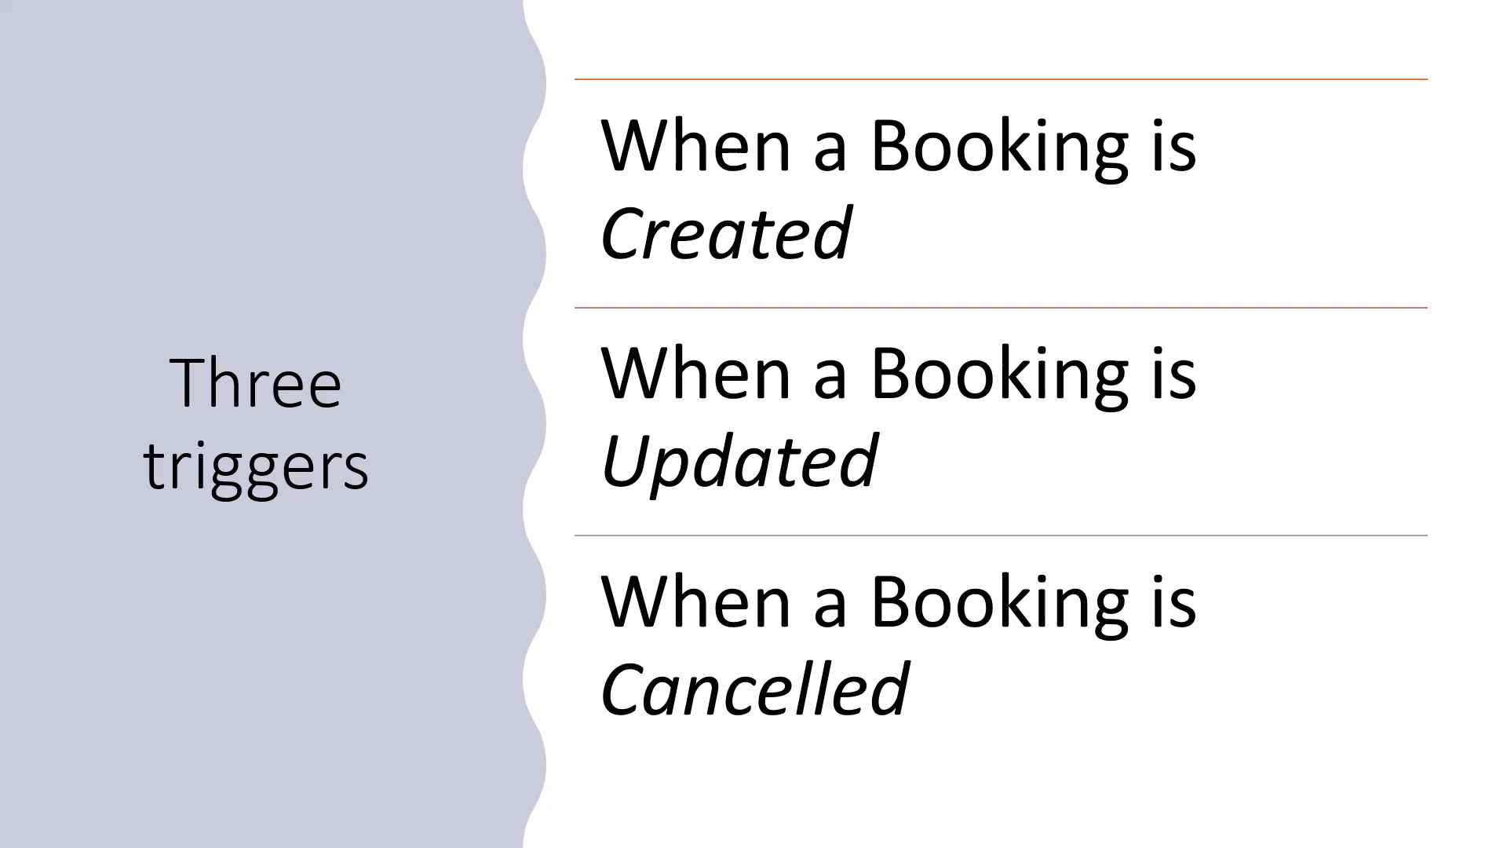
{"action": "key", "text": "Right"}
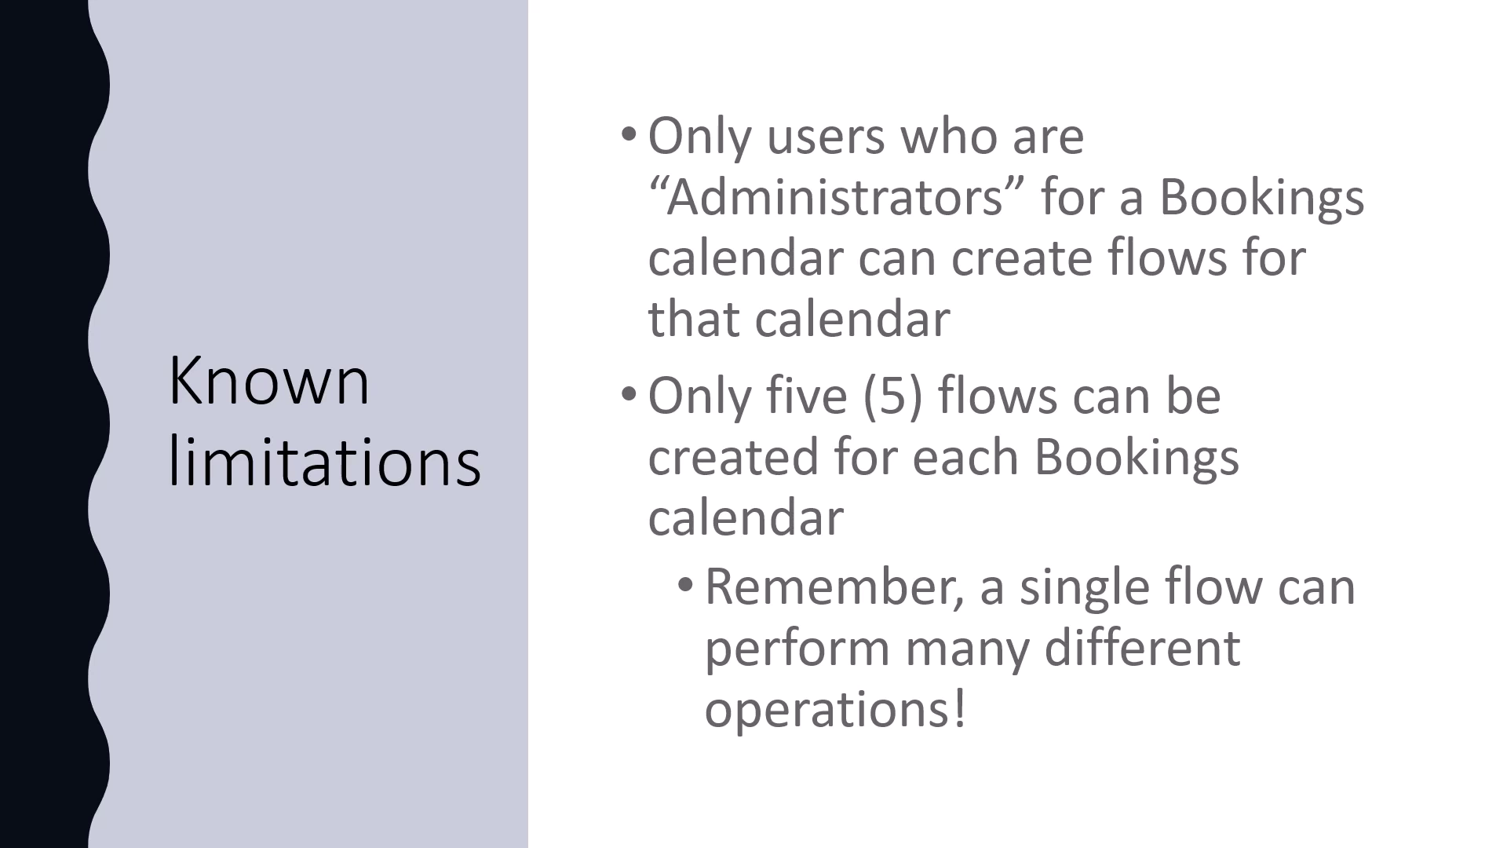
{"action": "key", "text": "alt+Tab"}
{"action": "key", "text": "alt+Tab"}
{"action": "key", "text": "alt+Tab"}
{"action": "key", "text": "alt+Tab"}
{"action": "key", "text": "alt+Tab"}
{"action": "key", "text": "alt+Tab"}
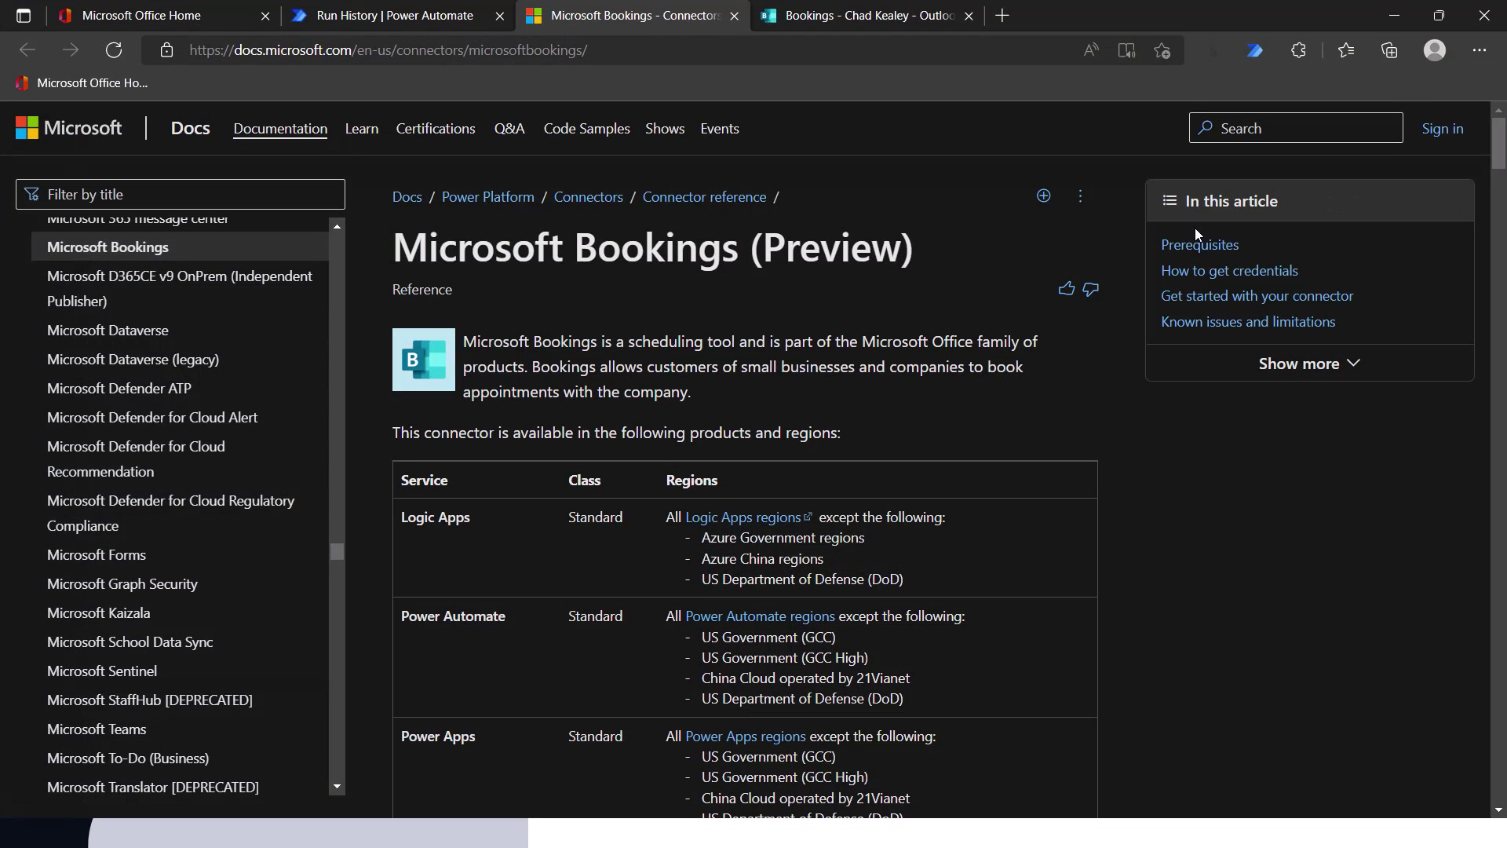
- Go to 'Known issues and limitations' via the 'In this article' panel
{"action": "left_click", "coordinate": [1254, 322]}
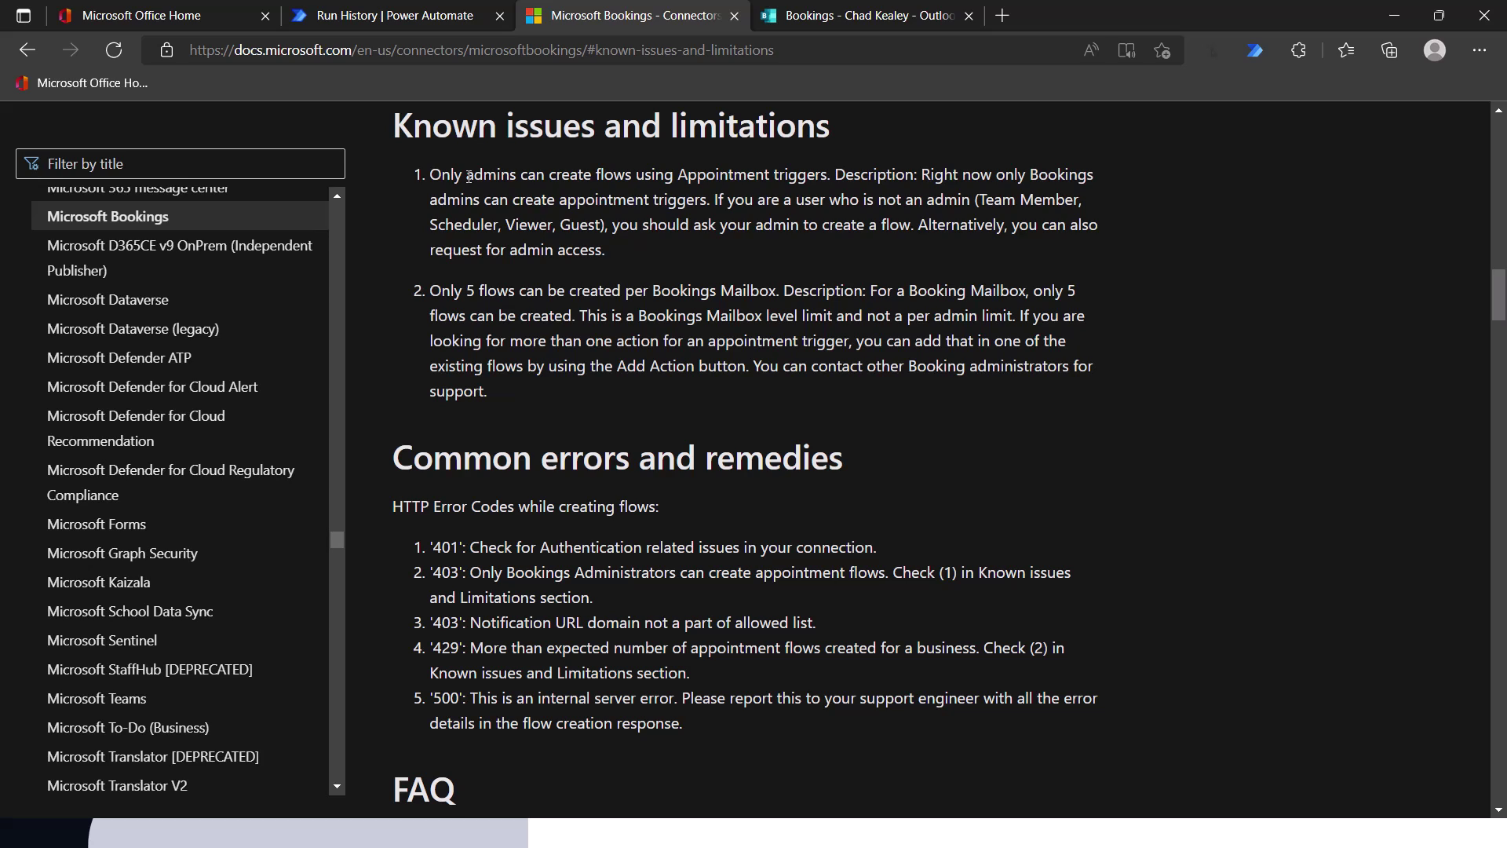
{"action": "left_click", "coordinate": [850, 22]}
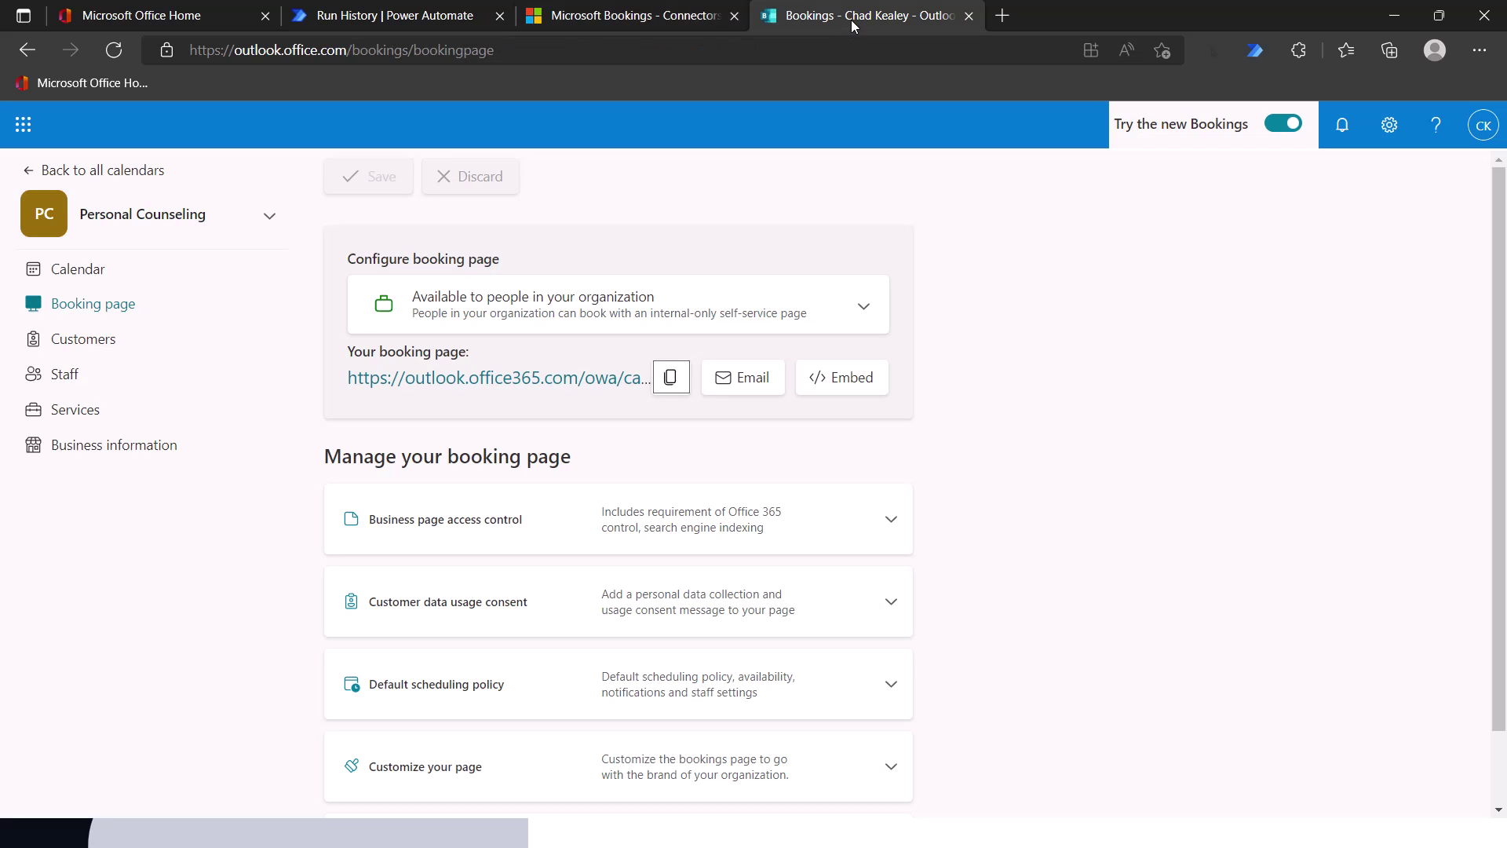
{"action": "left_click", "coordinate": [64, 374]}
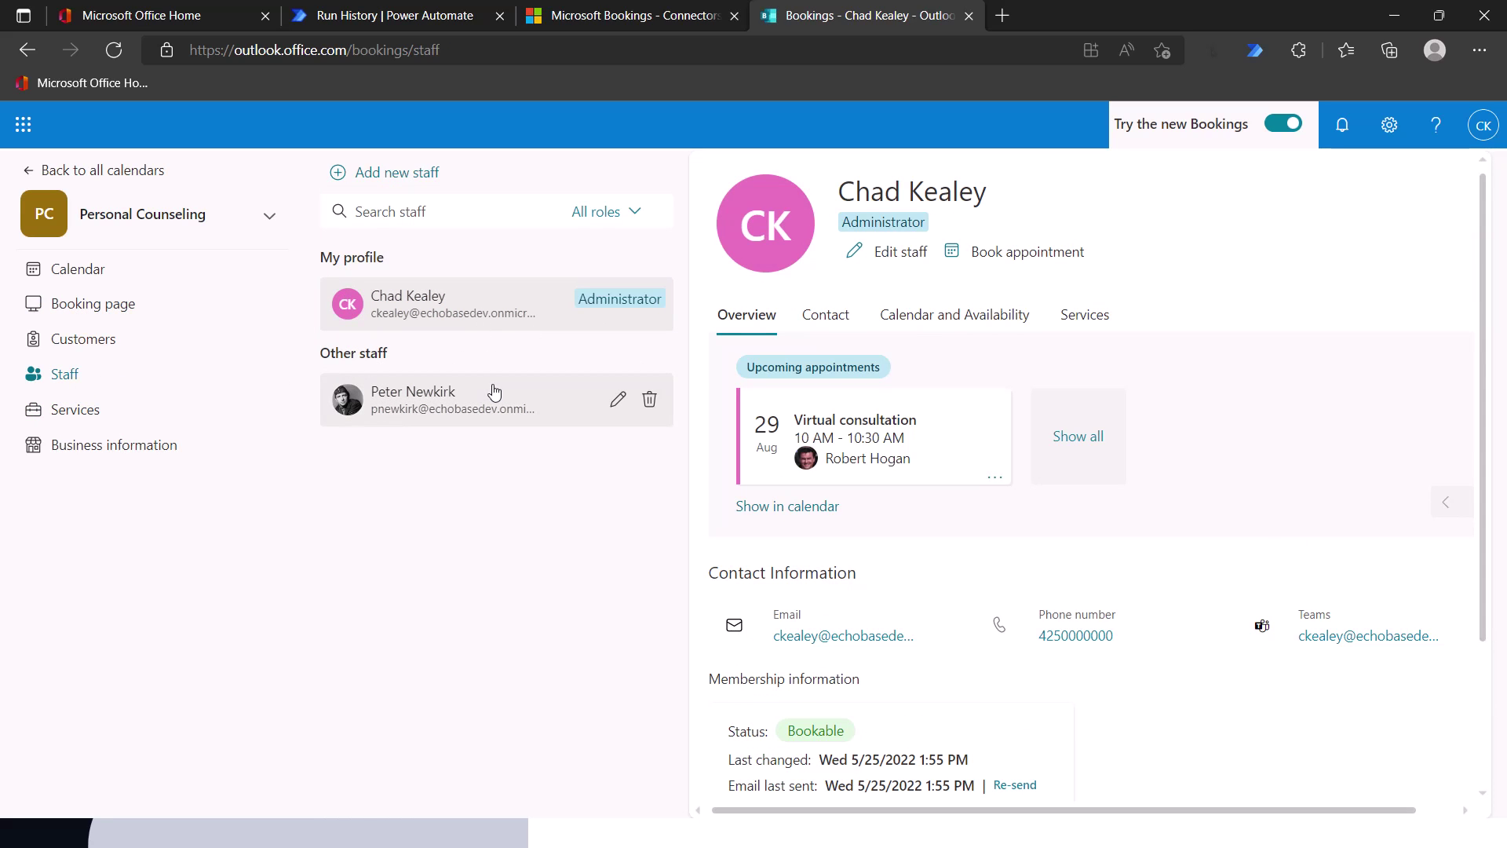
{"action": "left_click", "coordinate": [616, 402]}
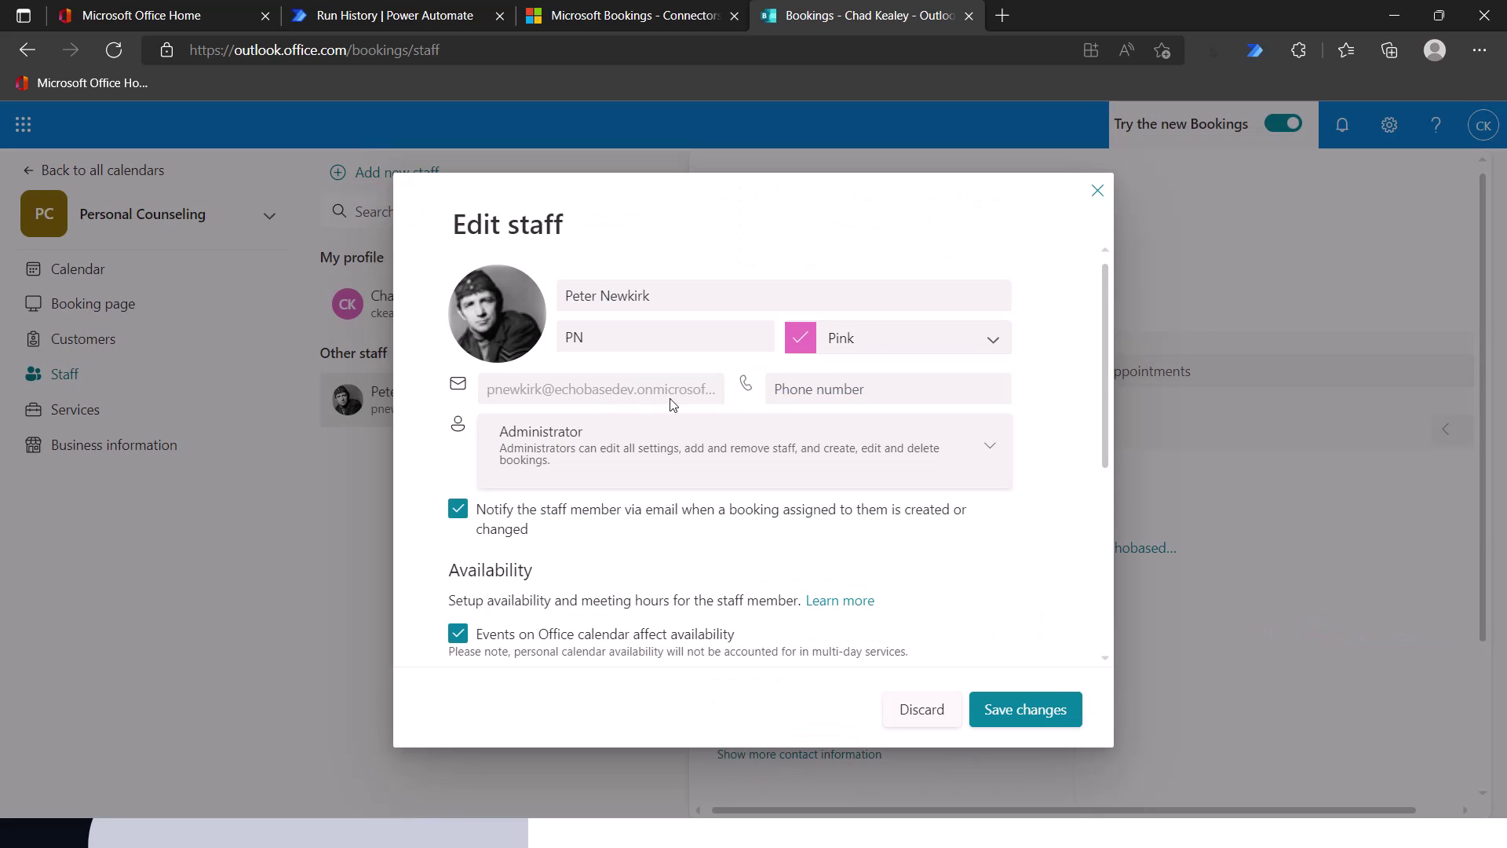
{"action": "left_click", "coordinate": [643, 457]}
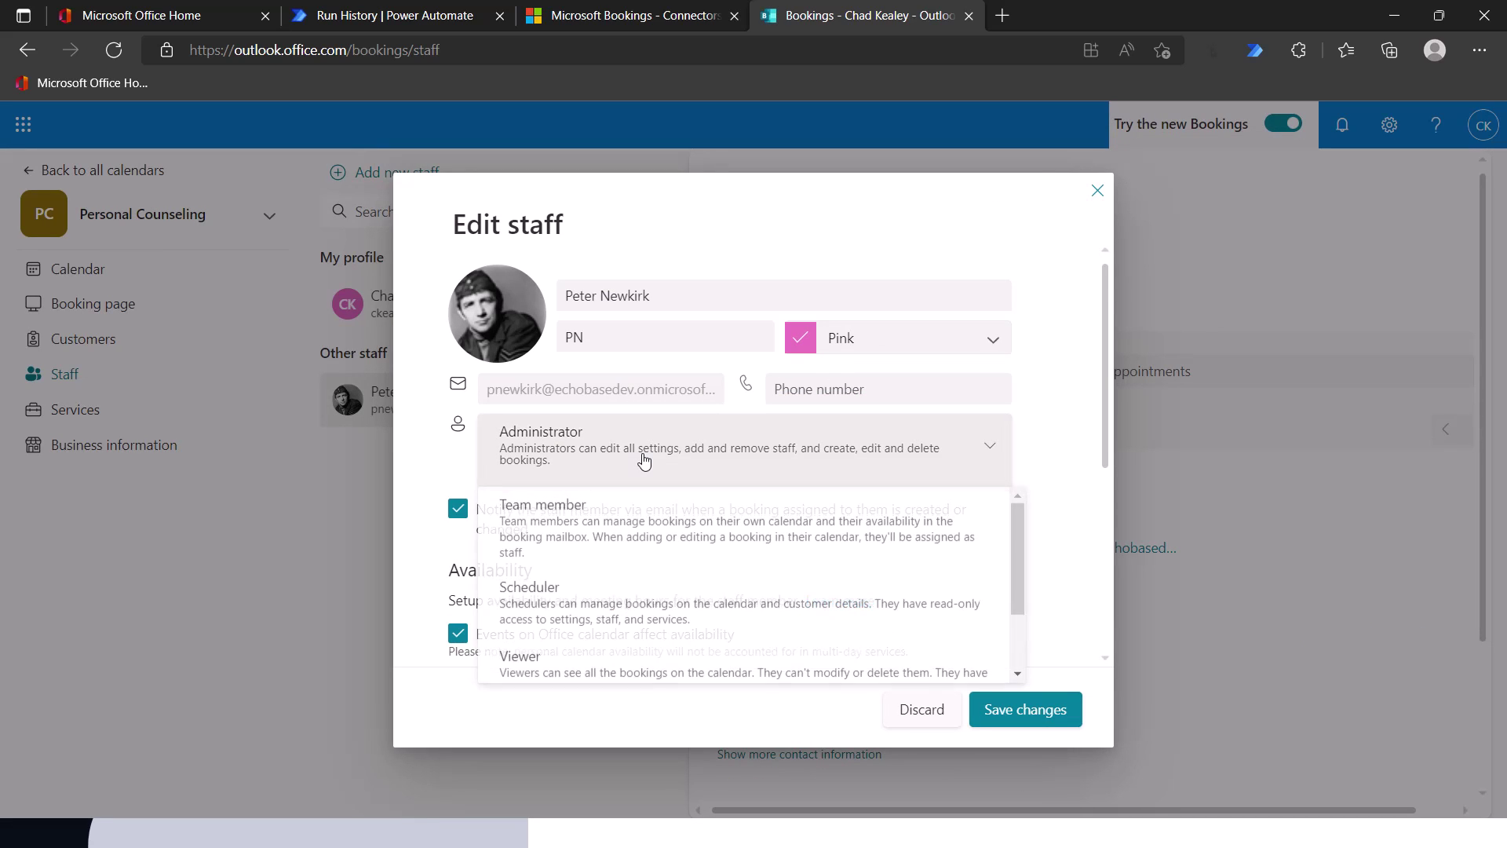
{"action": "scroll", "coordinate": [569, 612], "scroll_direction": "down", "scroll_amount": 1}
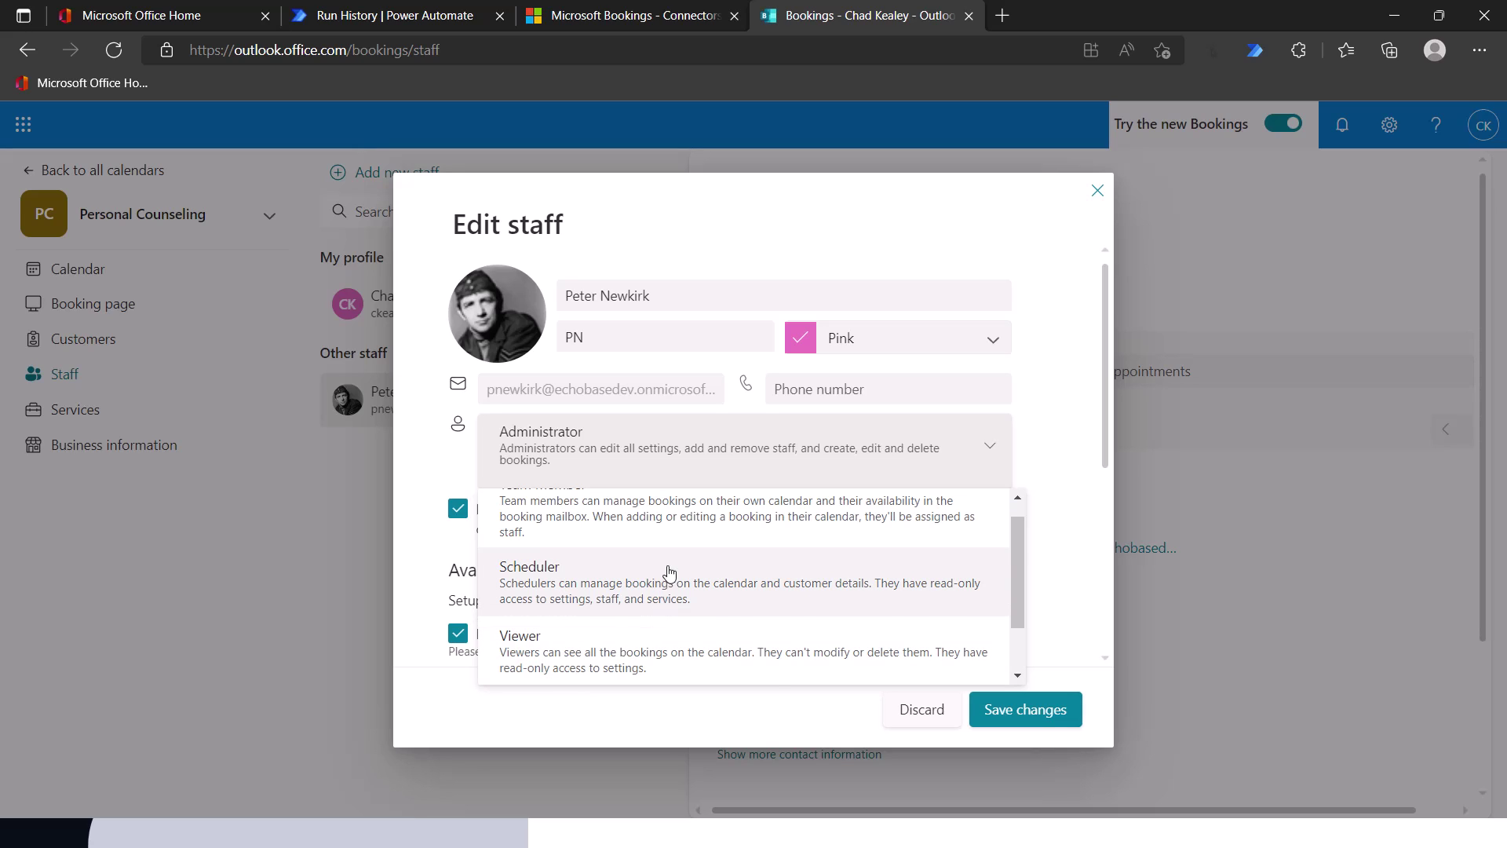
{"action": "scroll", "coordinate": [668, 570], "scroll_direction": "up", "scroll_amount": 1}
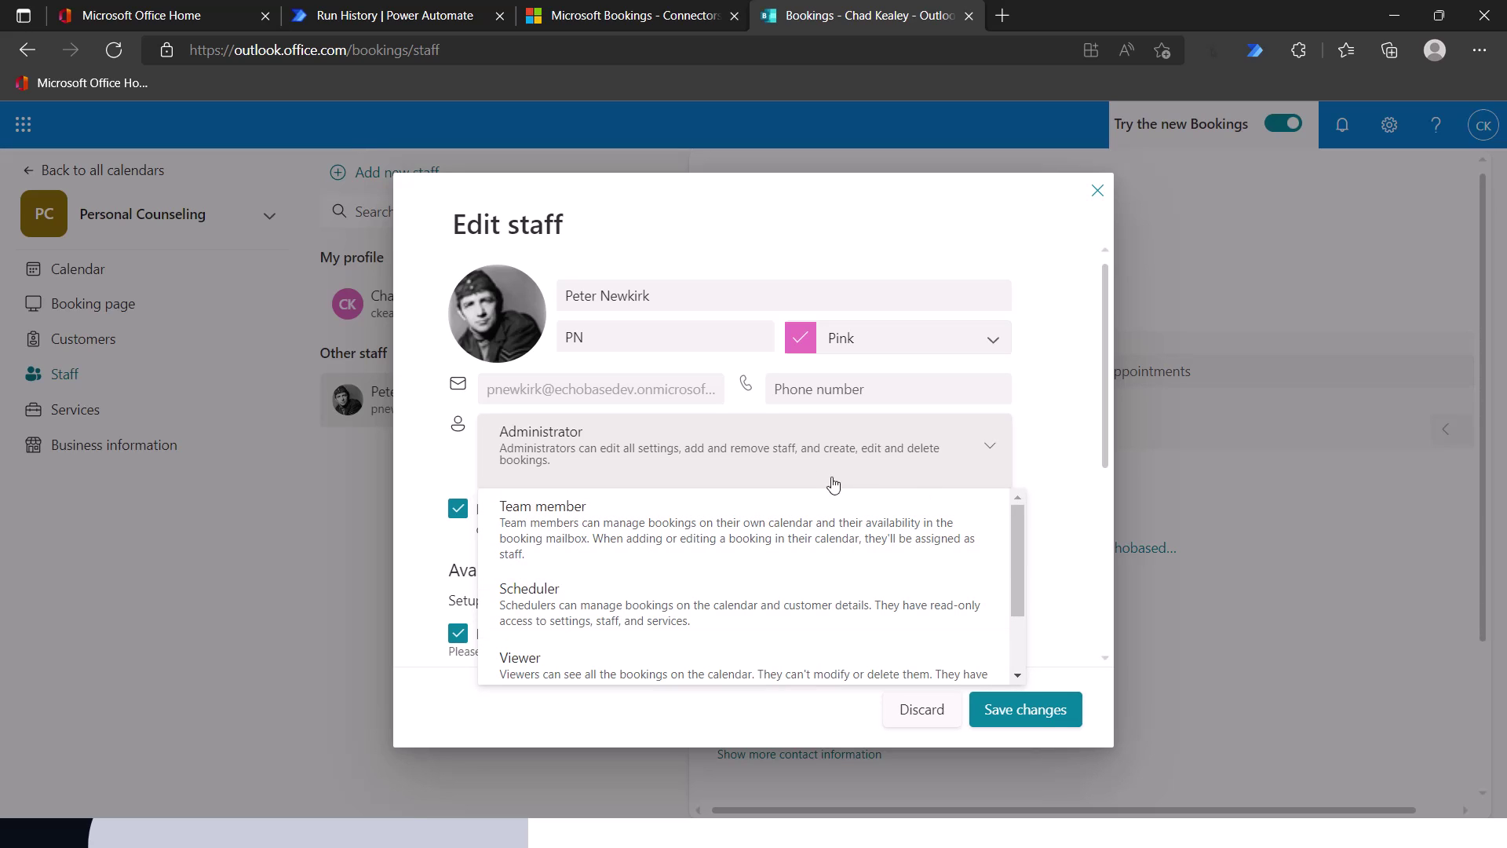
{"action": "left_click", "coordinate": [817, 449]}
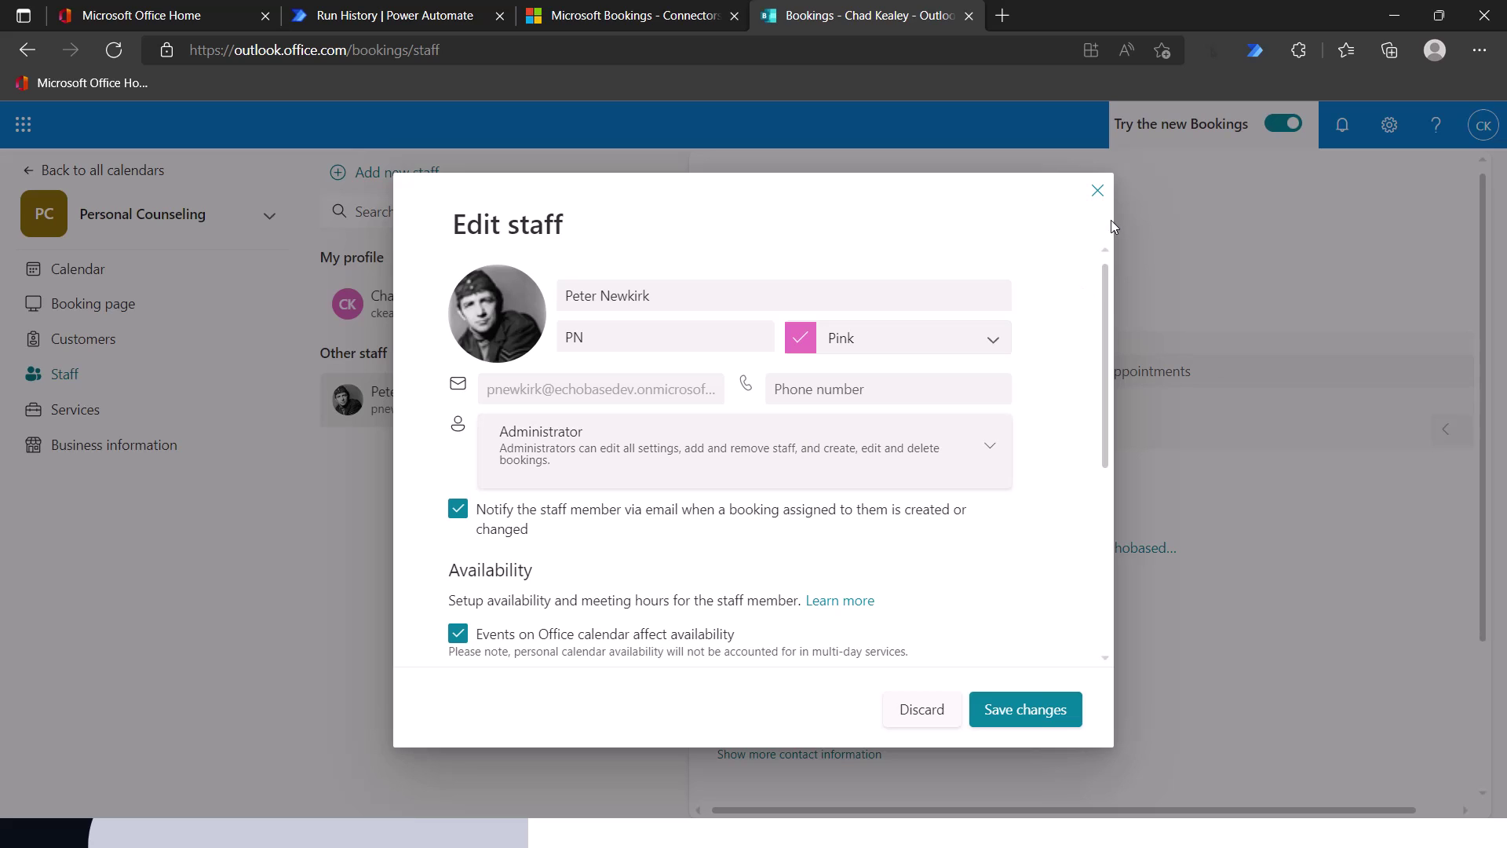
{"action": "left_click", "coordinate": [1098, 192]}
{"action": "left_click", "coordinate": [653, 18]}
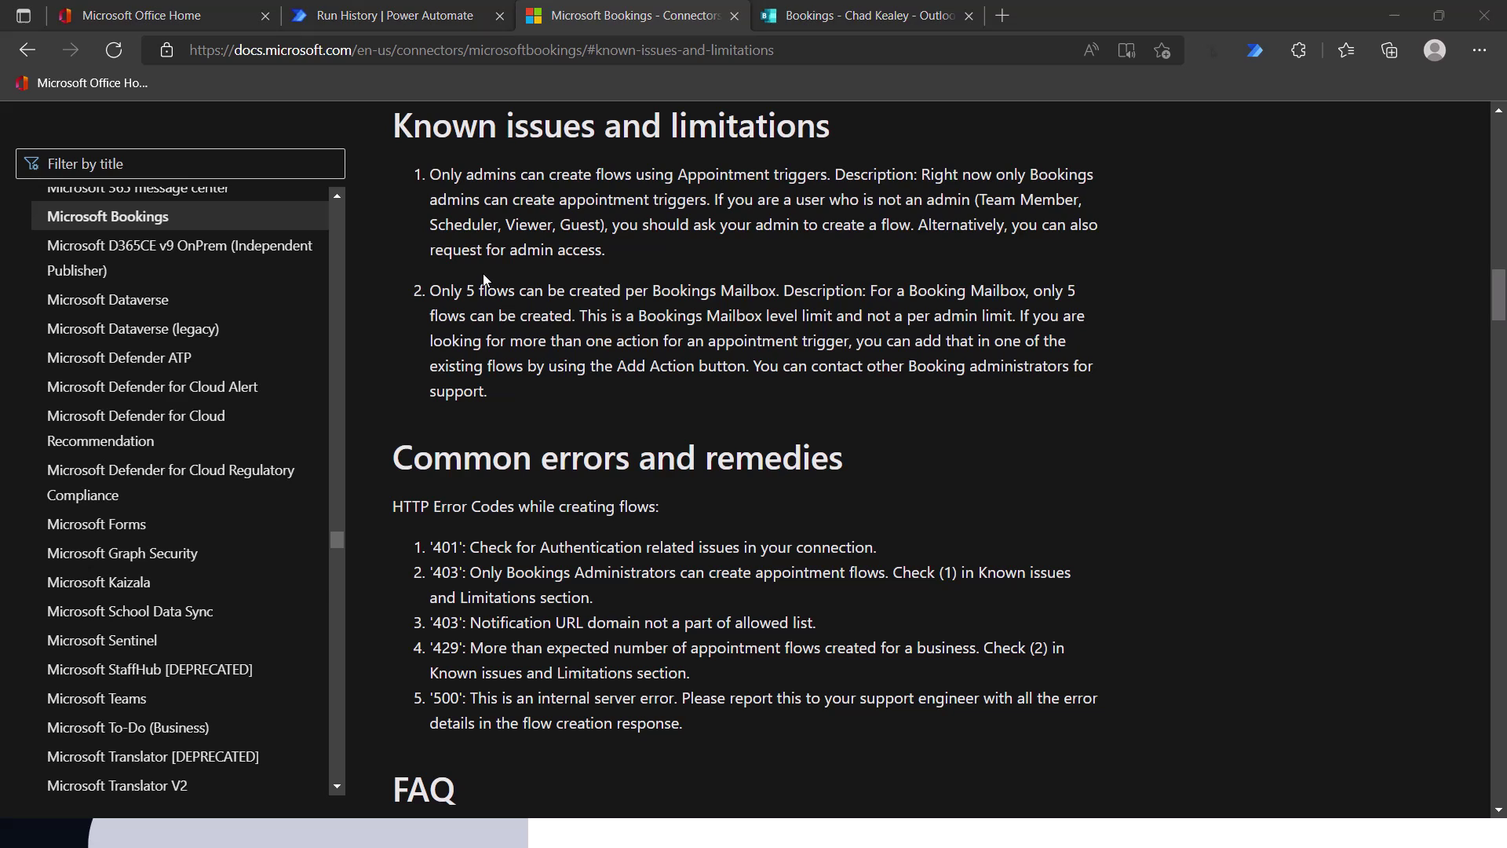
- Return to the PowerPoint Slide Show window on the Known limitations slide
{"action": "key", "text": "alt+Tab"}
{"action": "key", "text": "alt+Tab"}
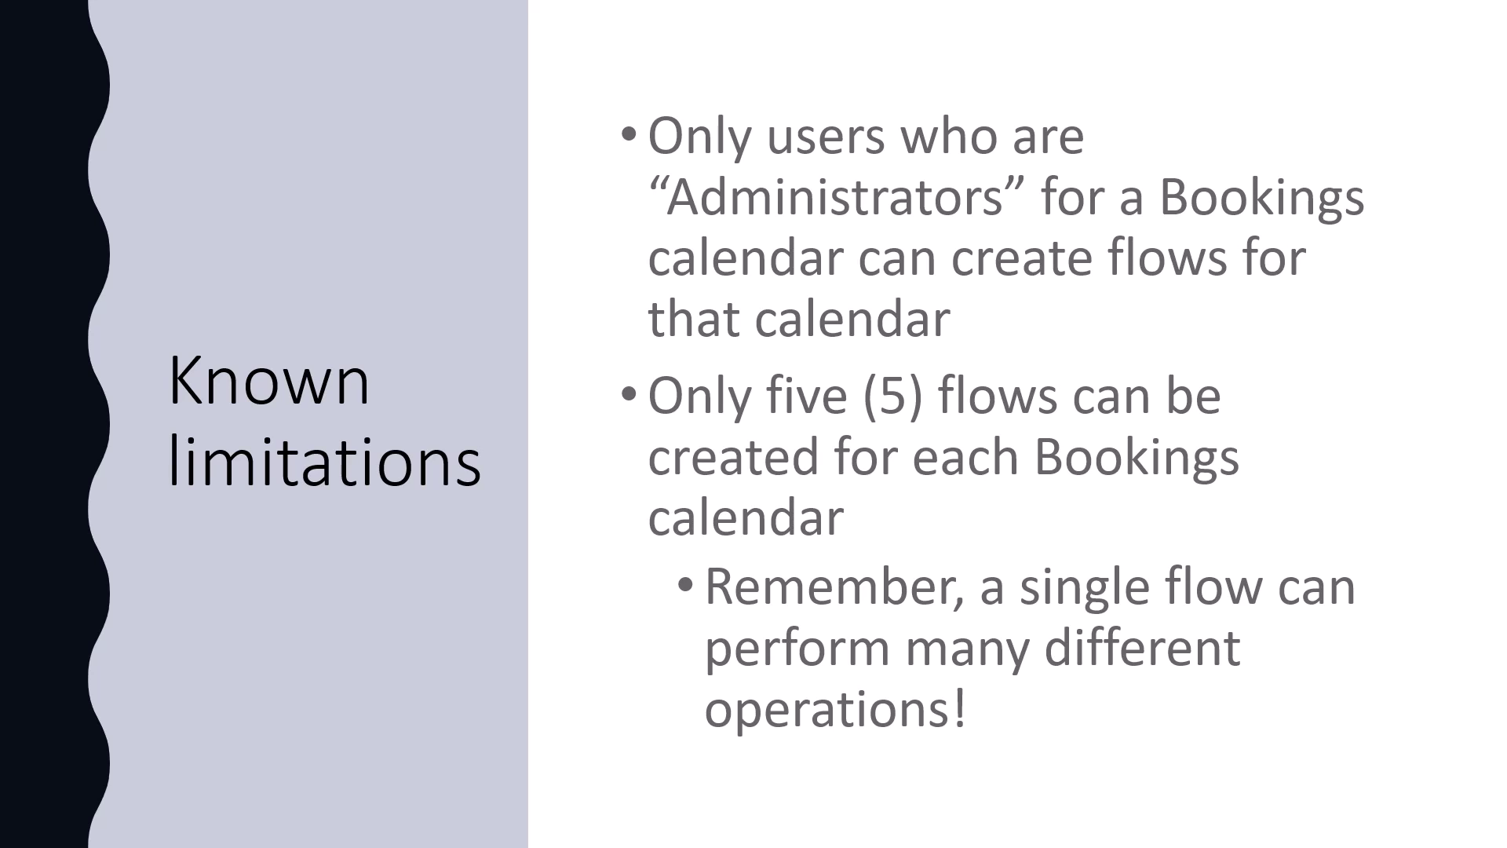
- End the slideshow and switch back through the connector docs window toward Power Automate
{"action": "key", "text": "Right"}
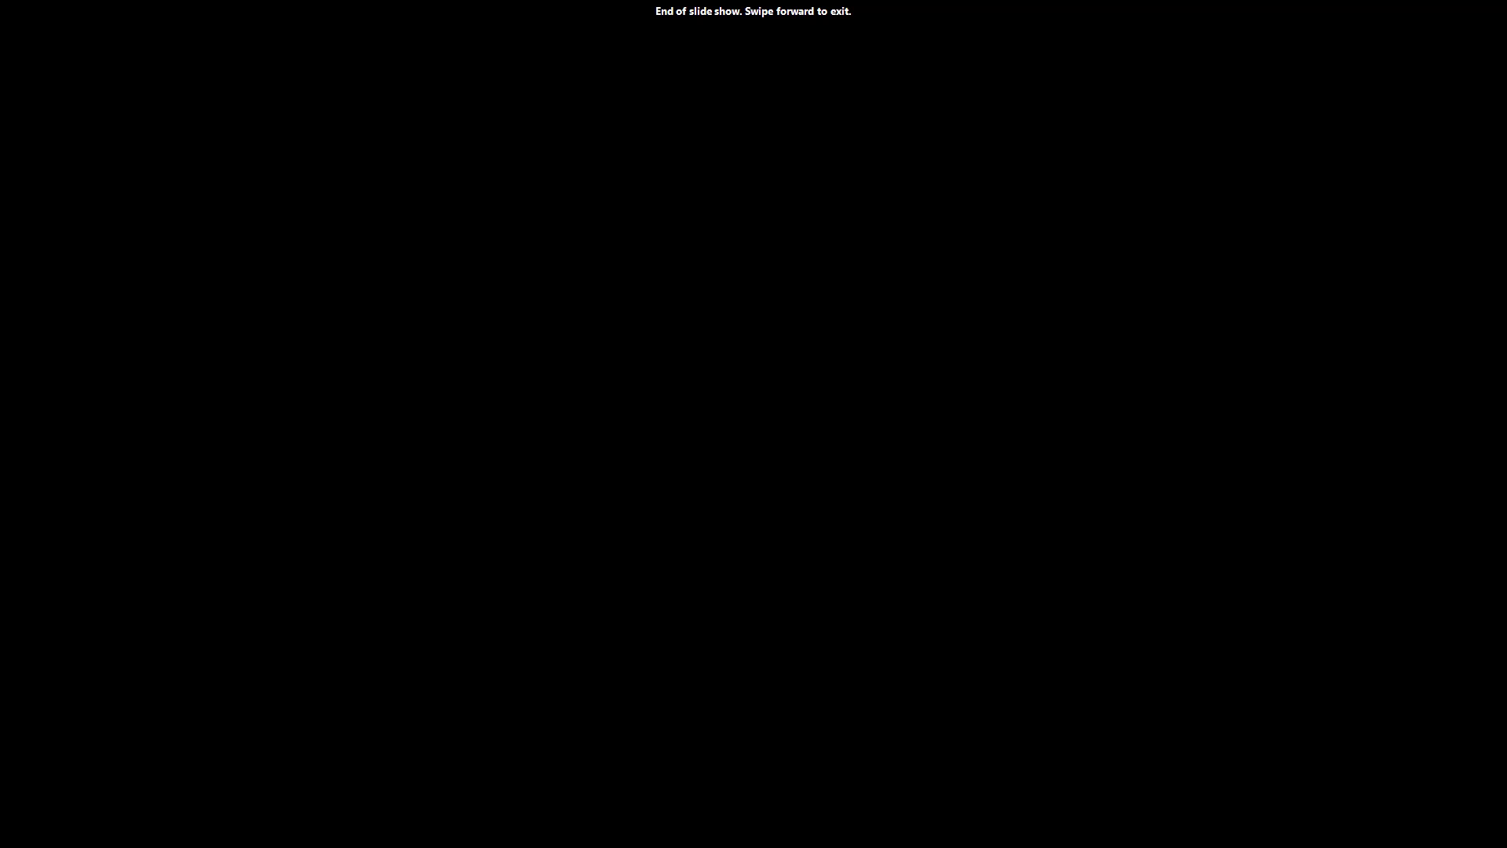
{"action": "key", "text": "alt+Tab"}
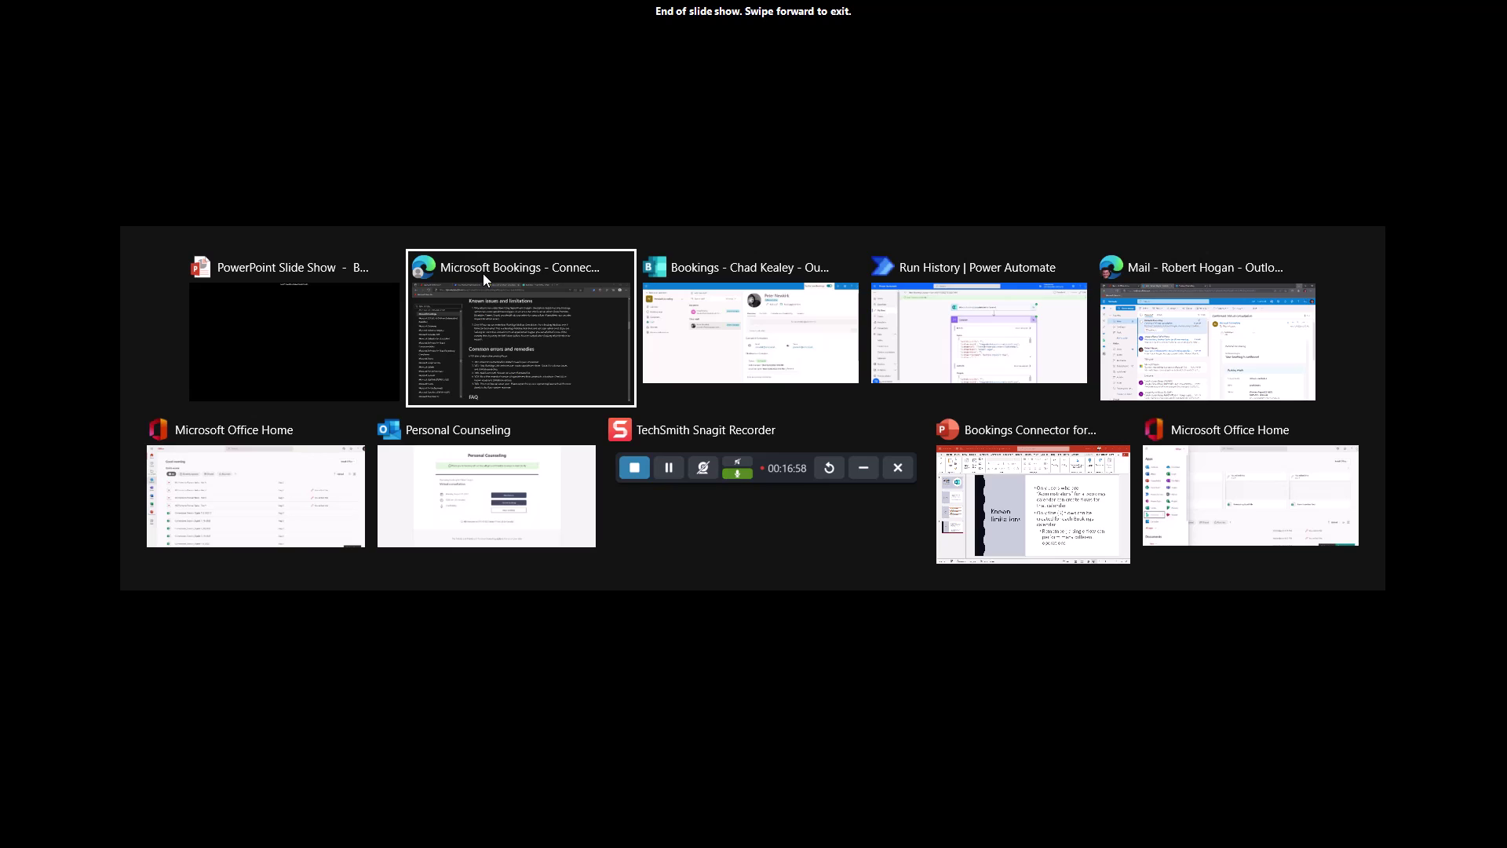
{"action": "left_click", "coordinate": [486, 280]}
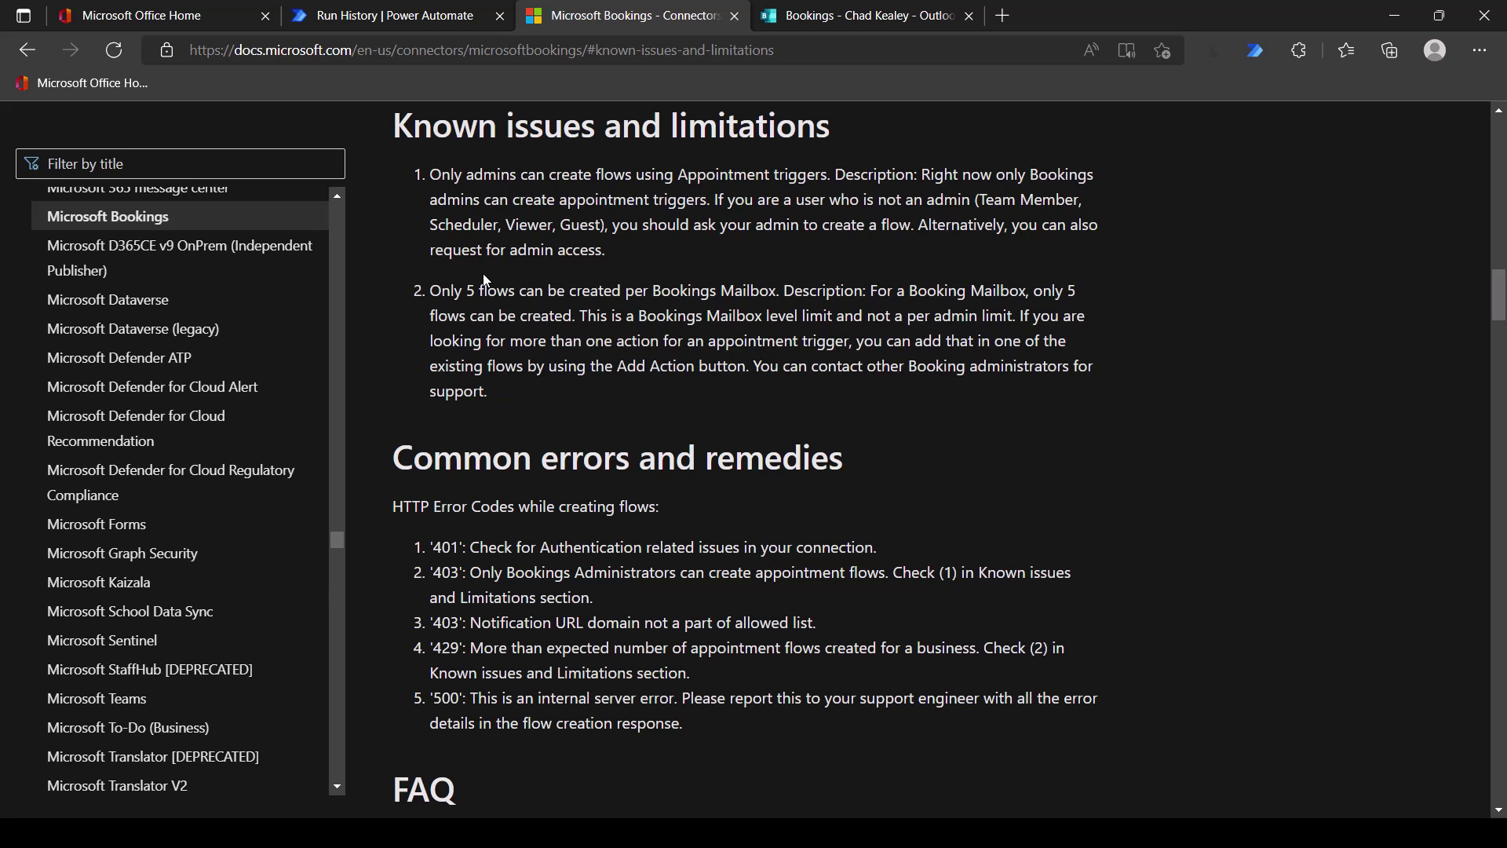
{"action": "key", "text": "alt+Tab"}
{"action": "key", "text": "alt+Tab"}
{"action": "key", "text": "alt+Tab"}
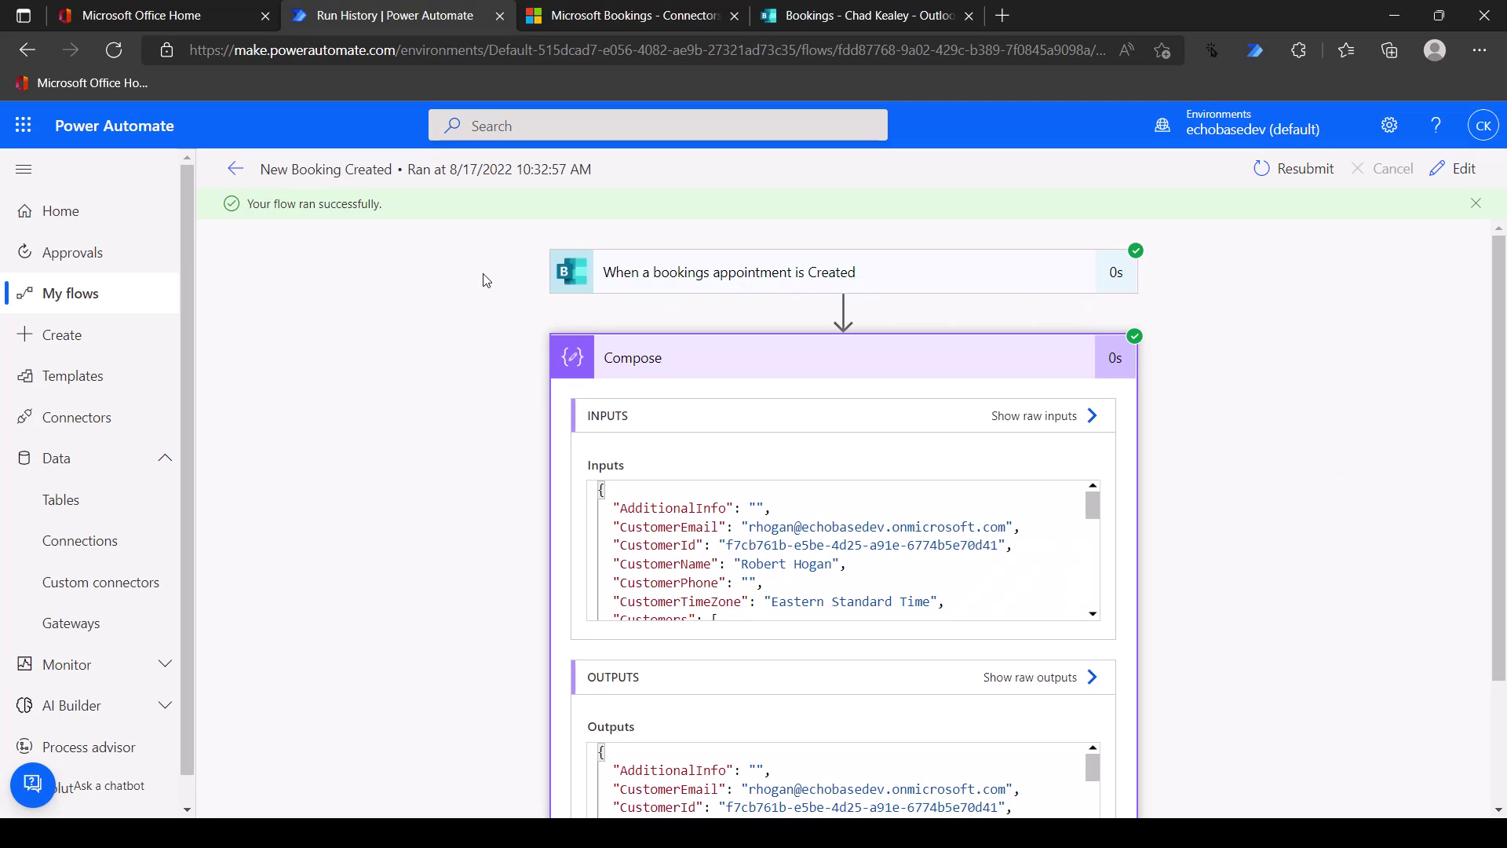